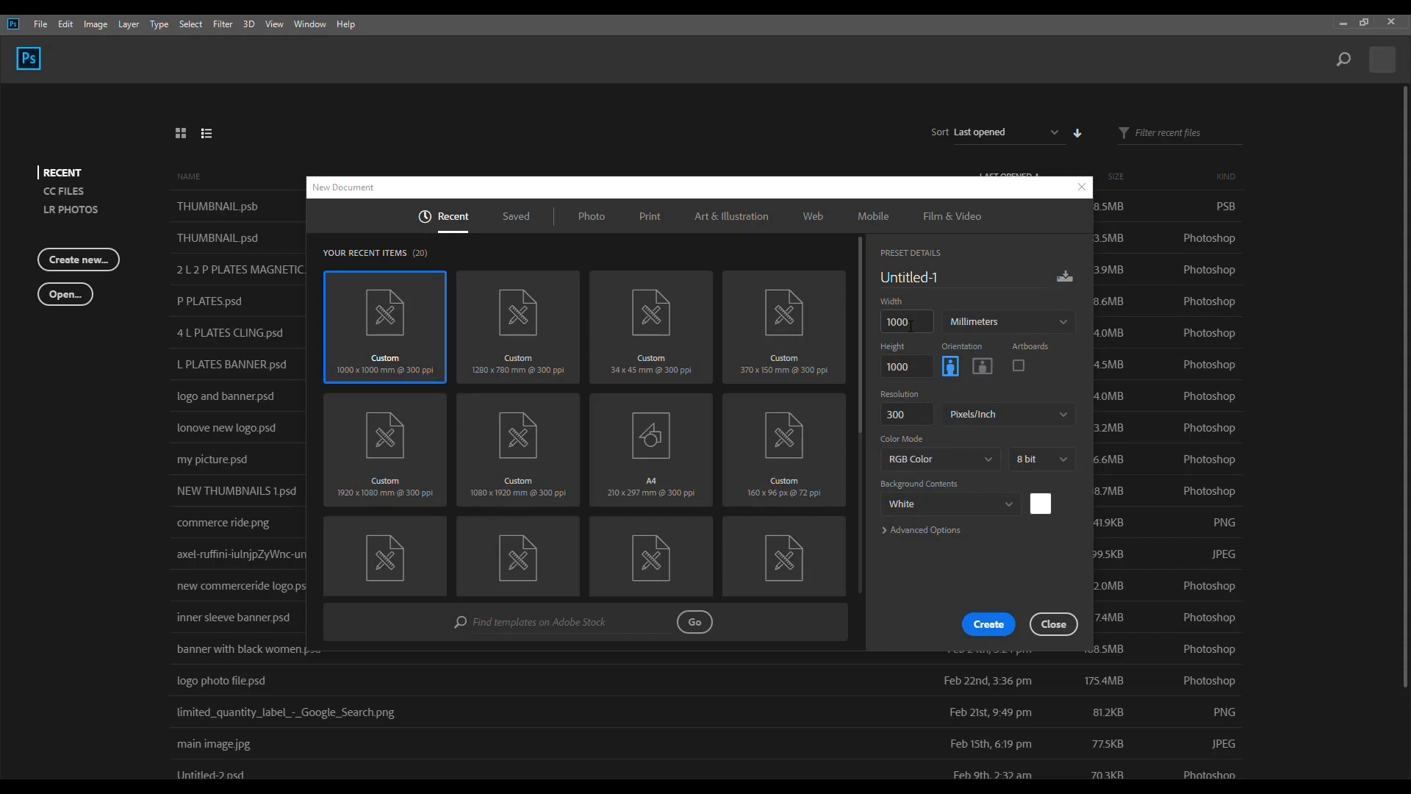
Step: Create a new blank document measuring 1000 × 1000 mm at 300 pixels/inch in RGB Color with a white background
double_click(910, 325)
double_click(908, 366)
left_click(917, 321)
left_click(990, 627)
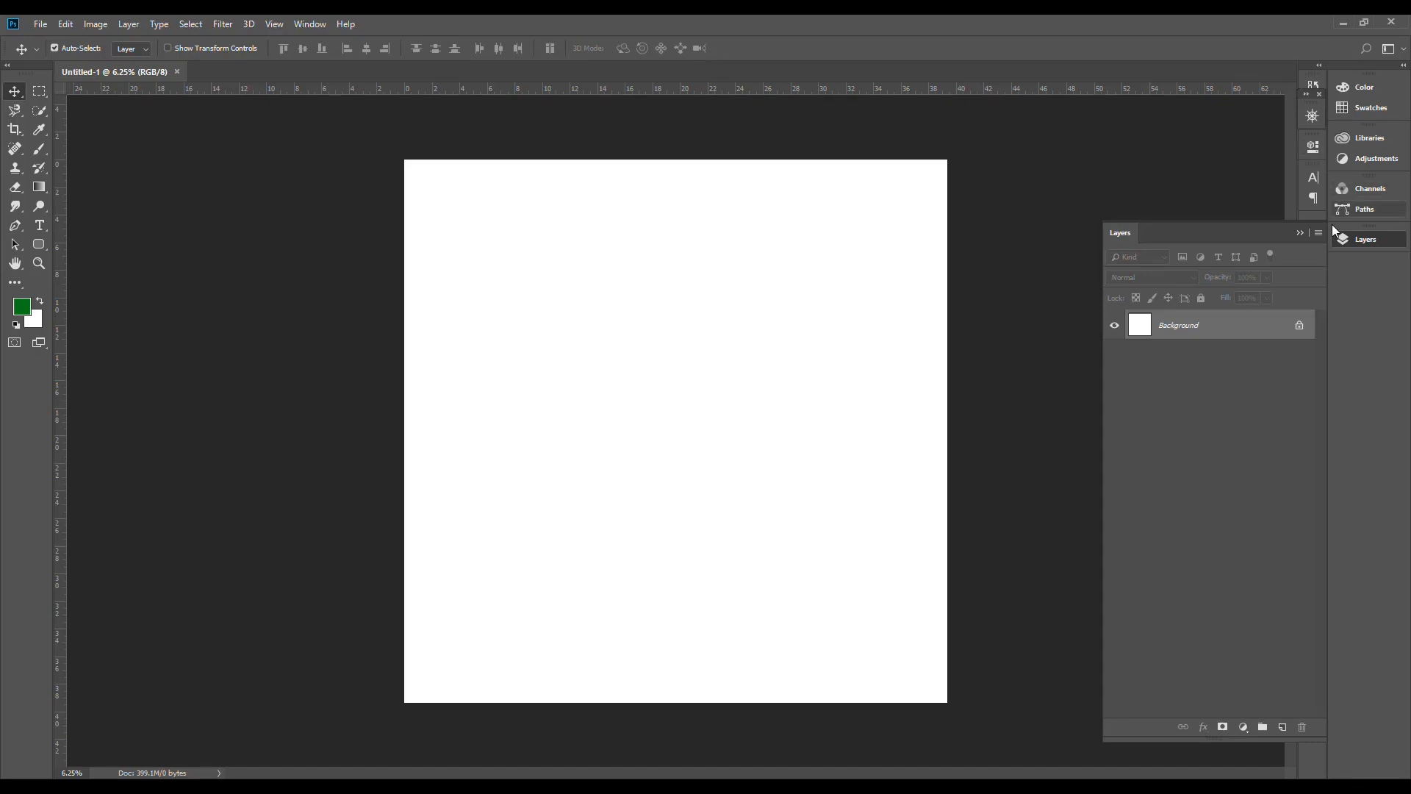
Step: Show the History panel and hide it again
left_click(311, 27)
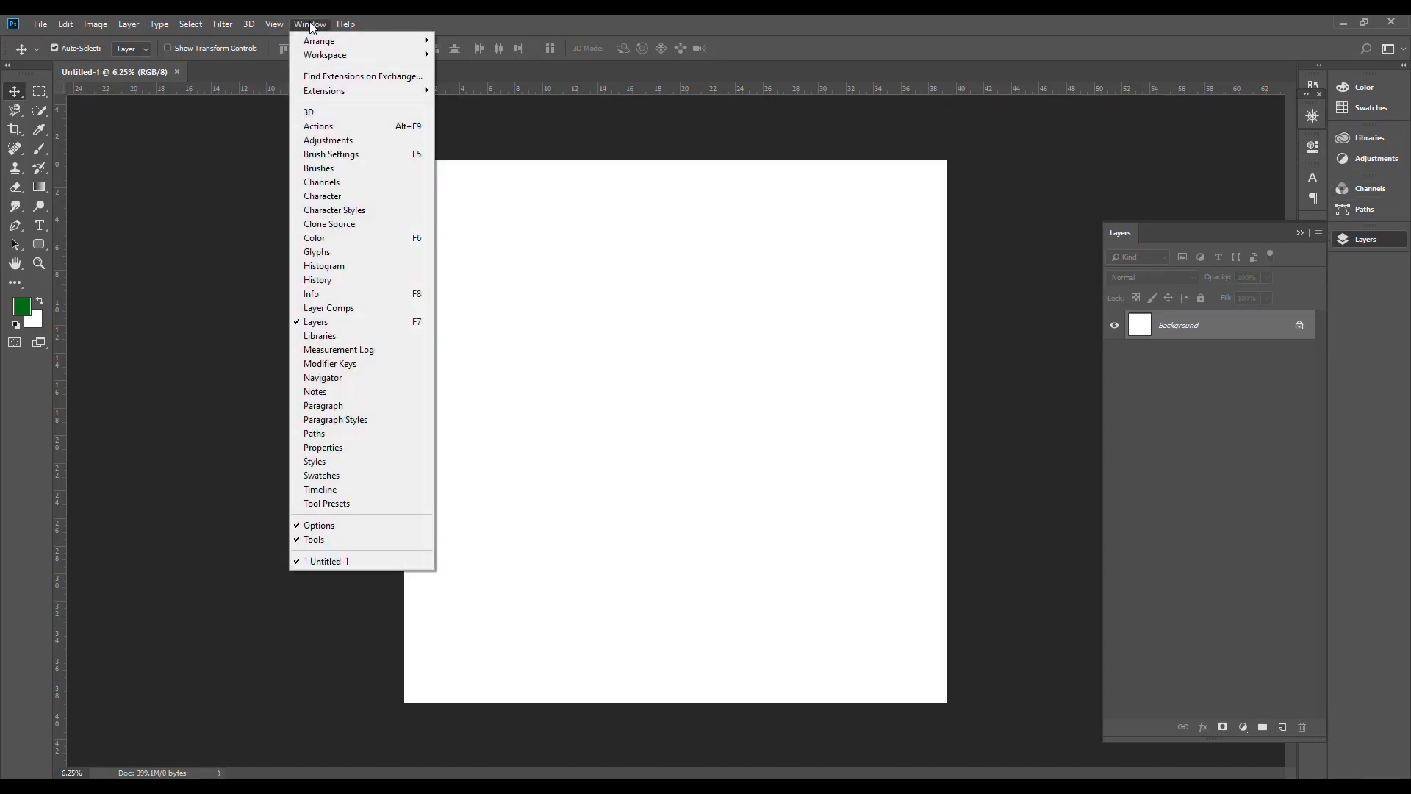
left_click(332, 282)
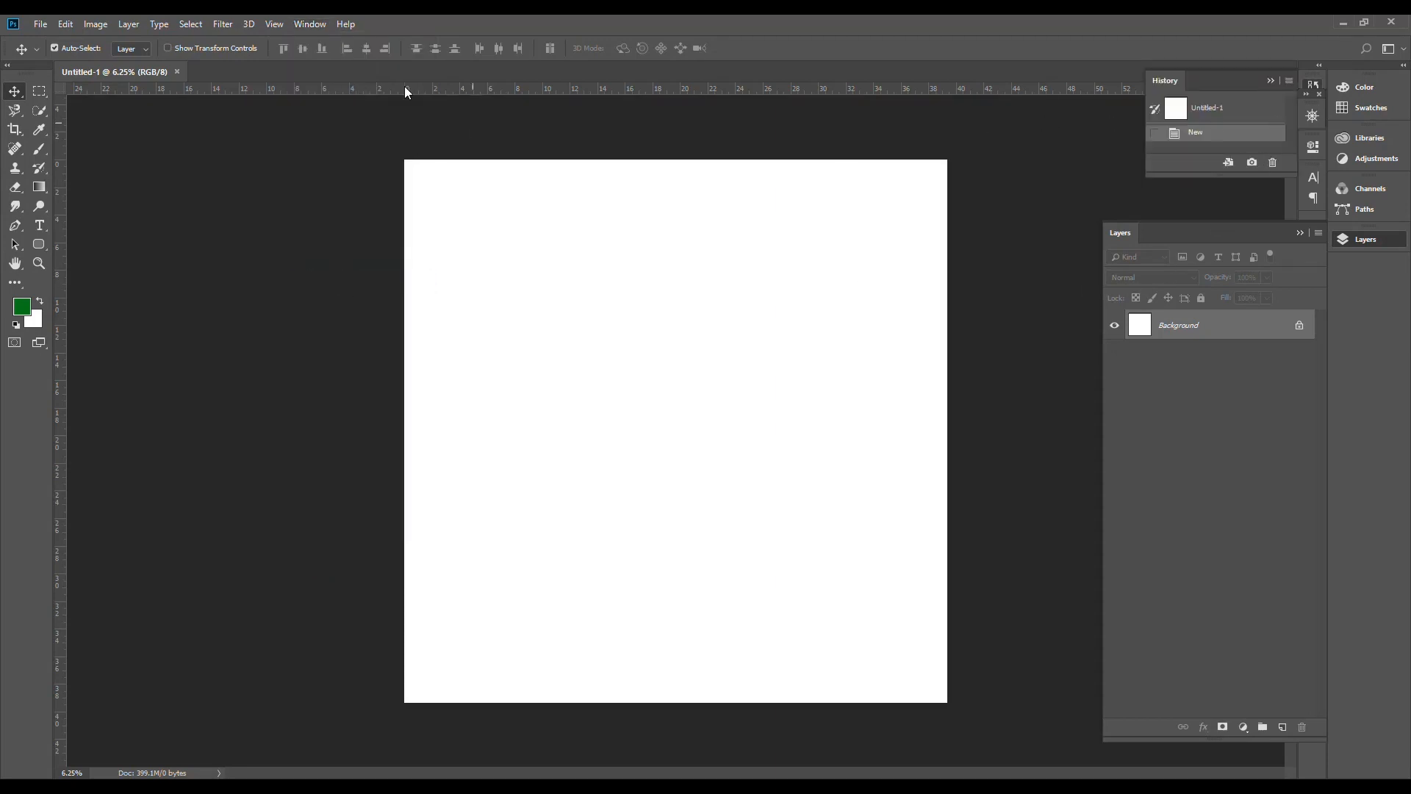
left_click(308, 26)
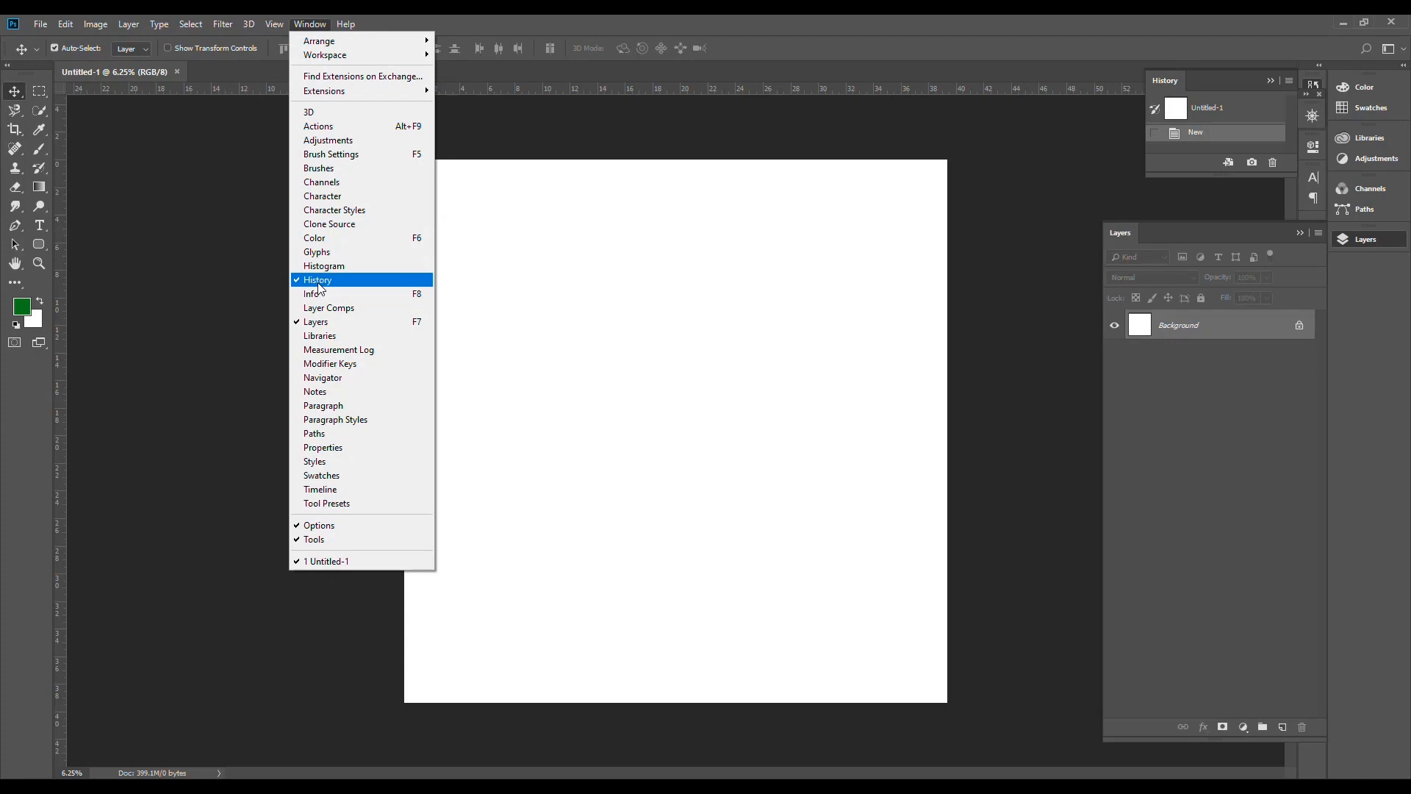
left_click(320, 284)
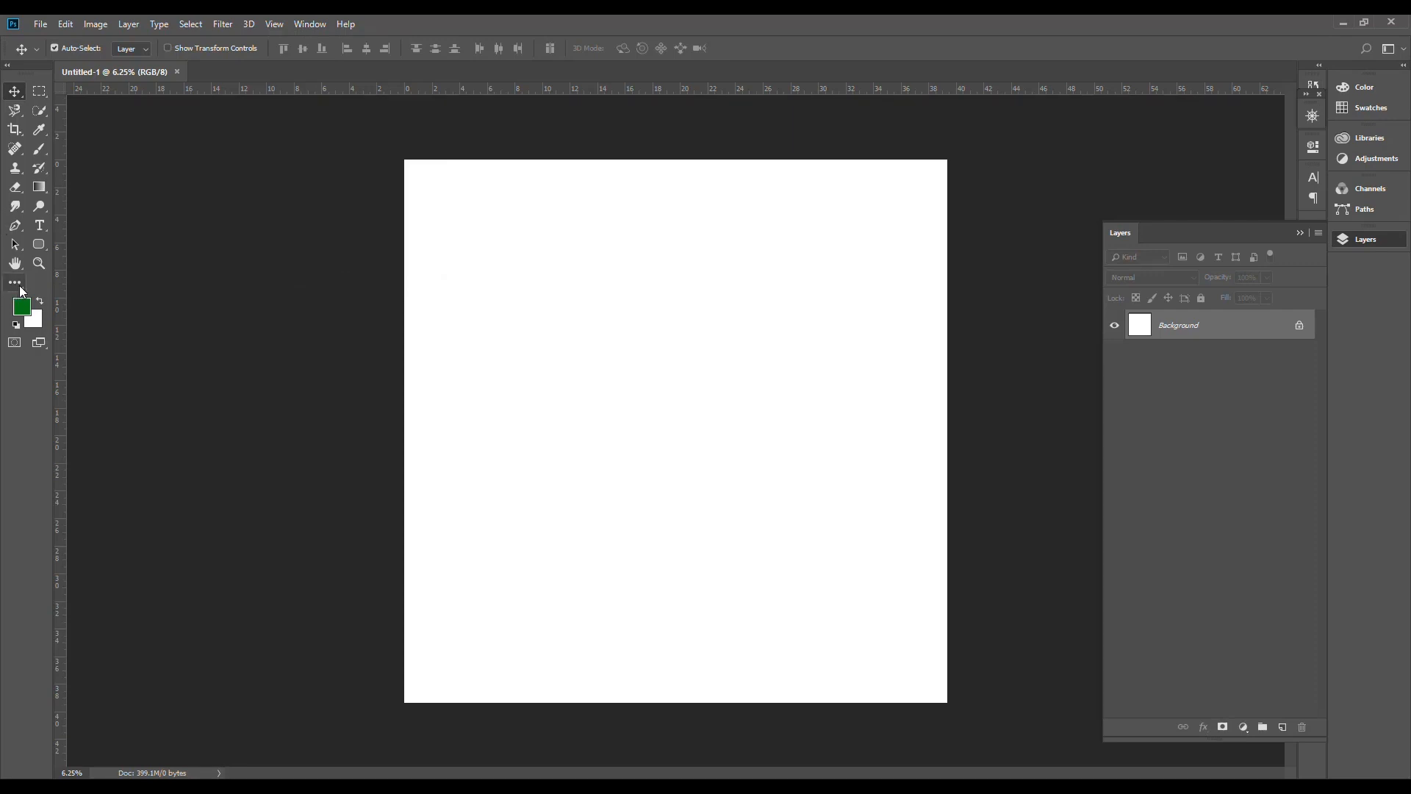
Step: Open the toolbar customization and look through the complete list of tools
left_click(18, 285)
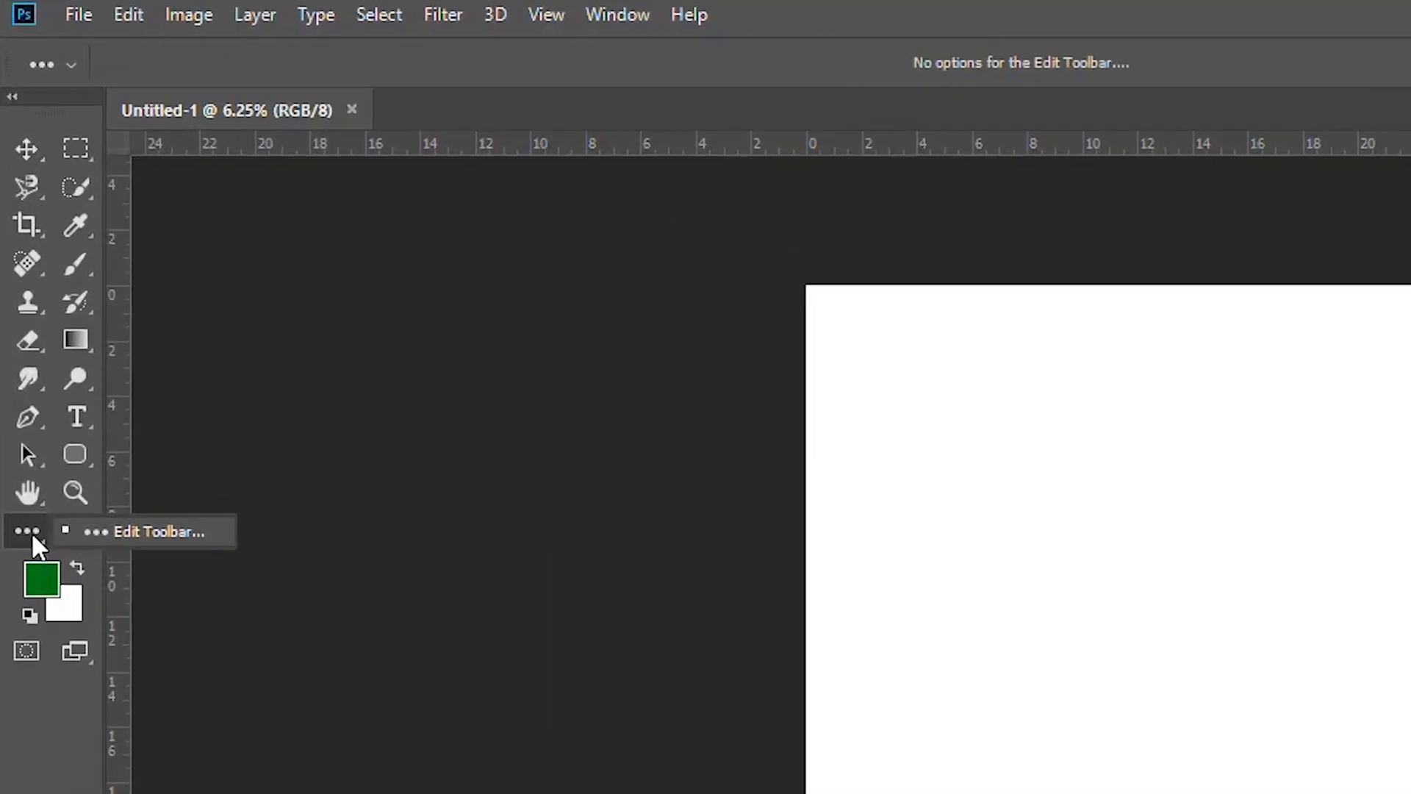
left_click(147, 532)
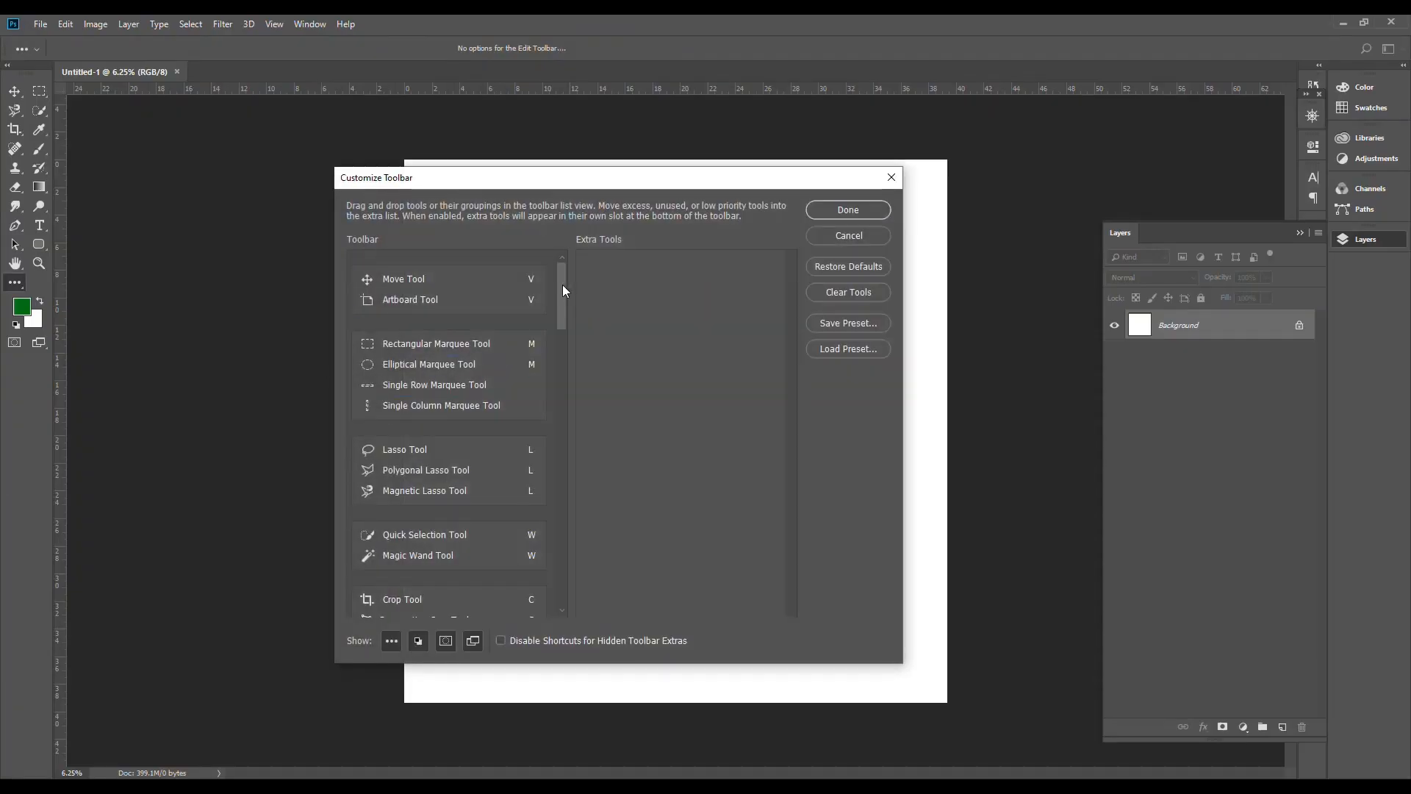
left_click_drag(563, 286, 546, 573)
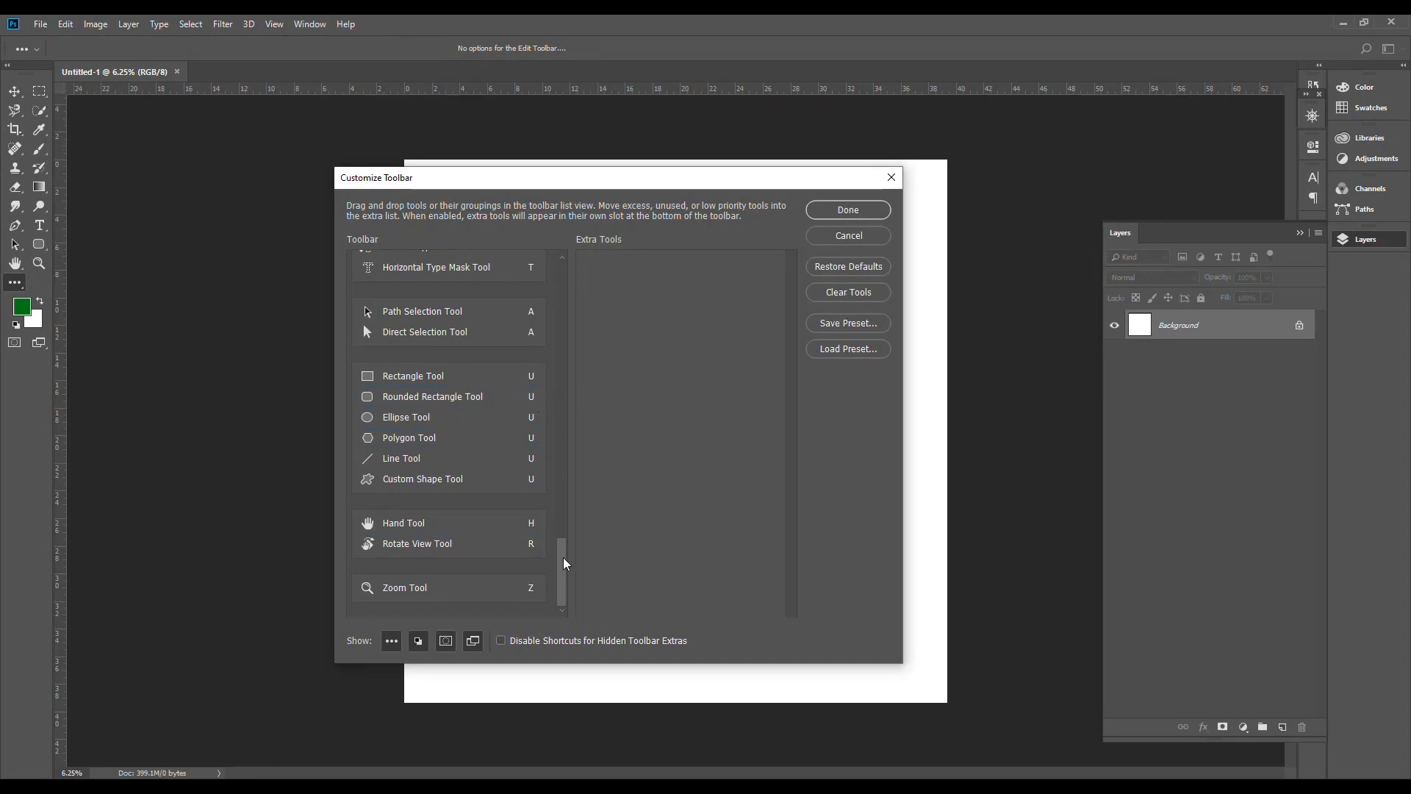
left_click_drag(564, 559, 592, 267)
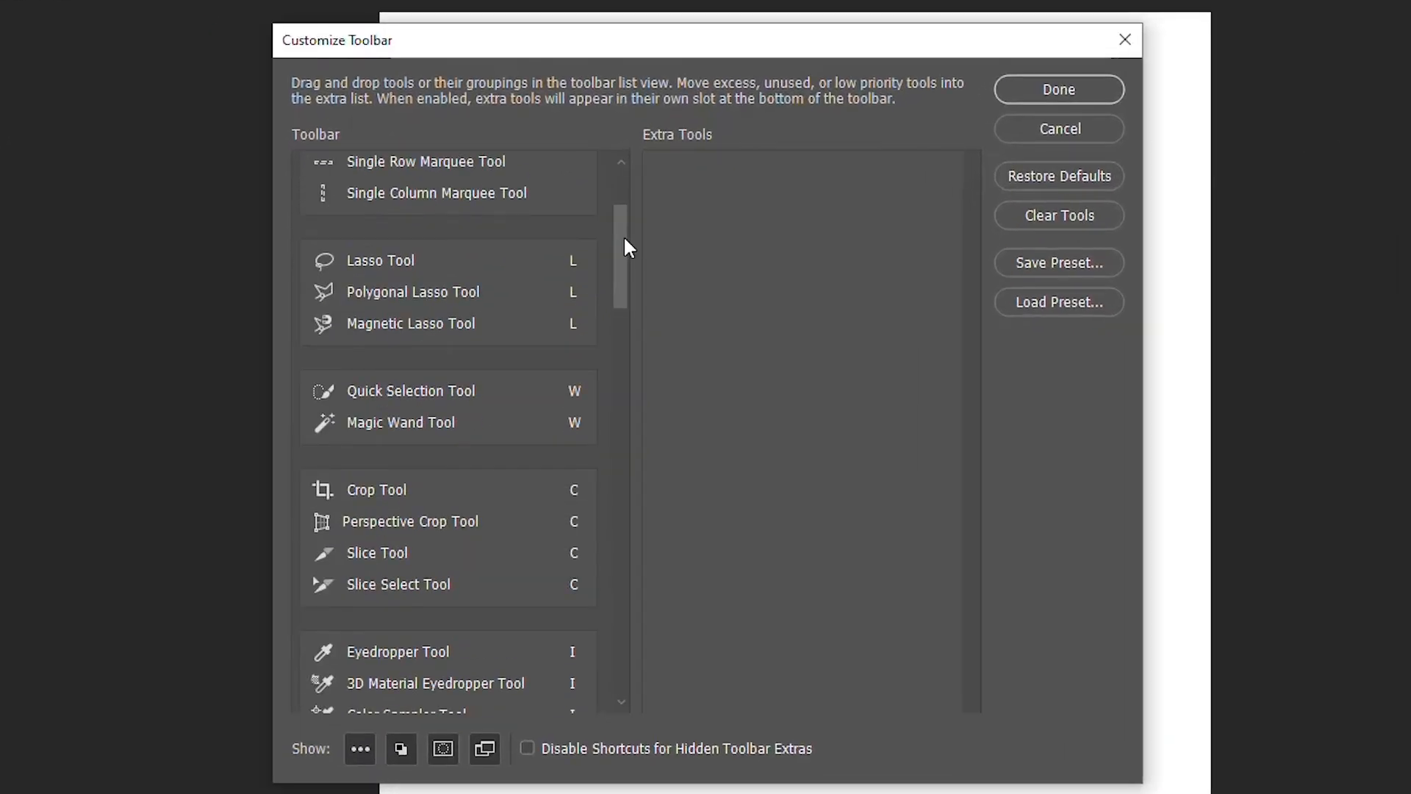
left_click_drag(634, 223, 631, 208)
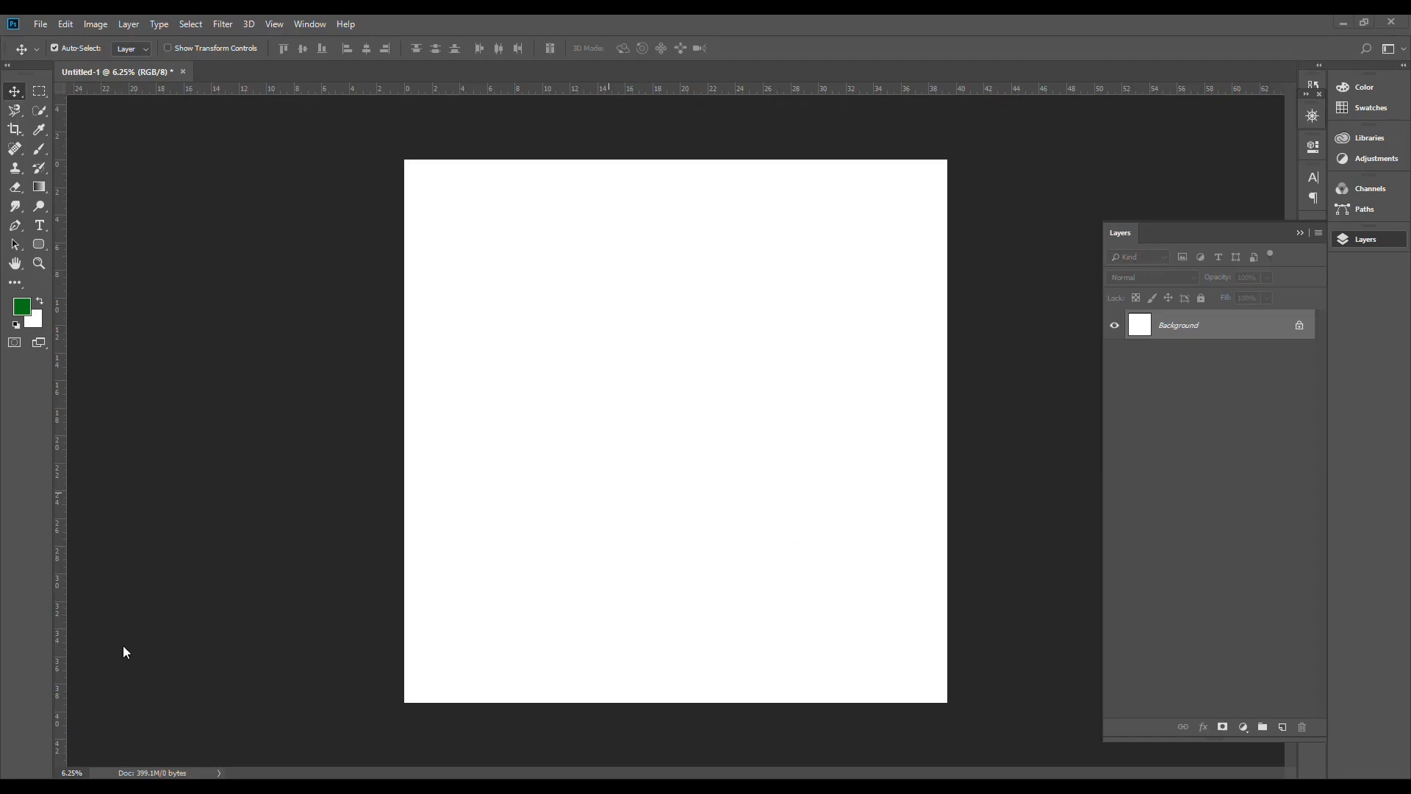
Step: Bring EXAMPLE PICTURE from the Documents folder window onto the canvas and cancel its placement
left_click(88, 787)
left_click(207, 491)
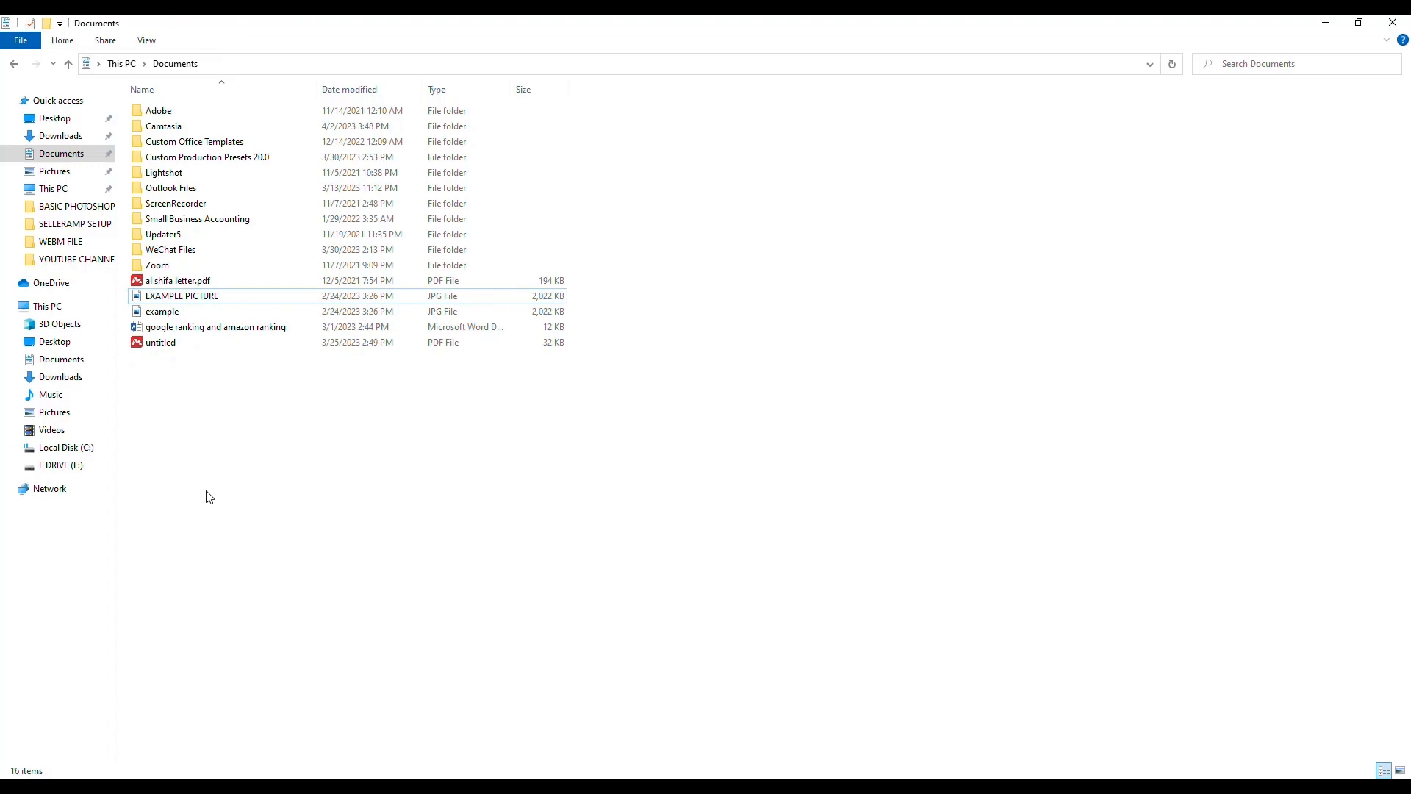
left_click_drag(193, 298, 561, 462)
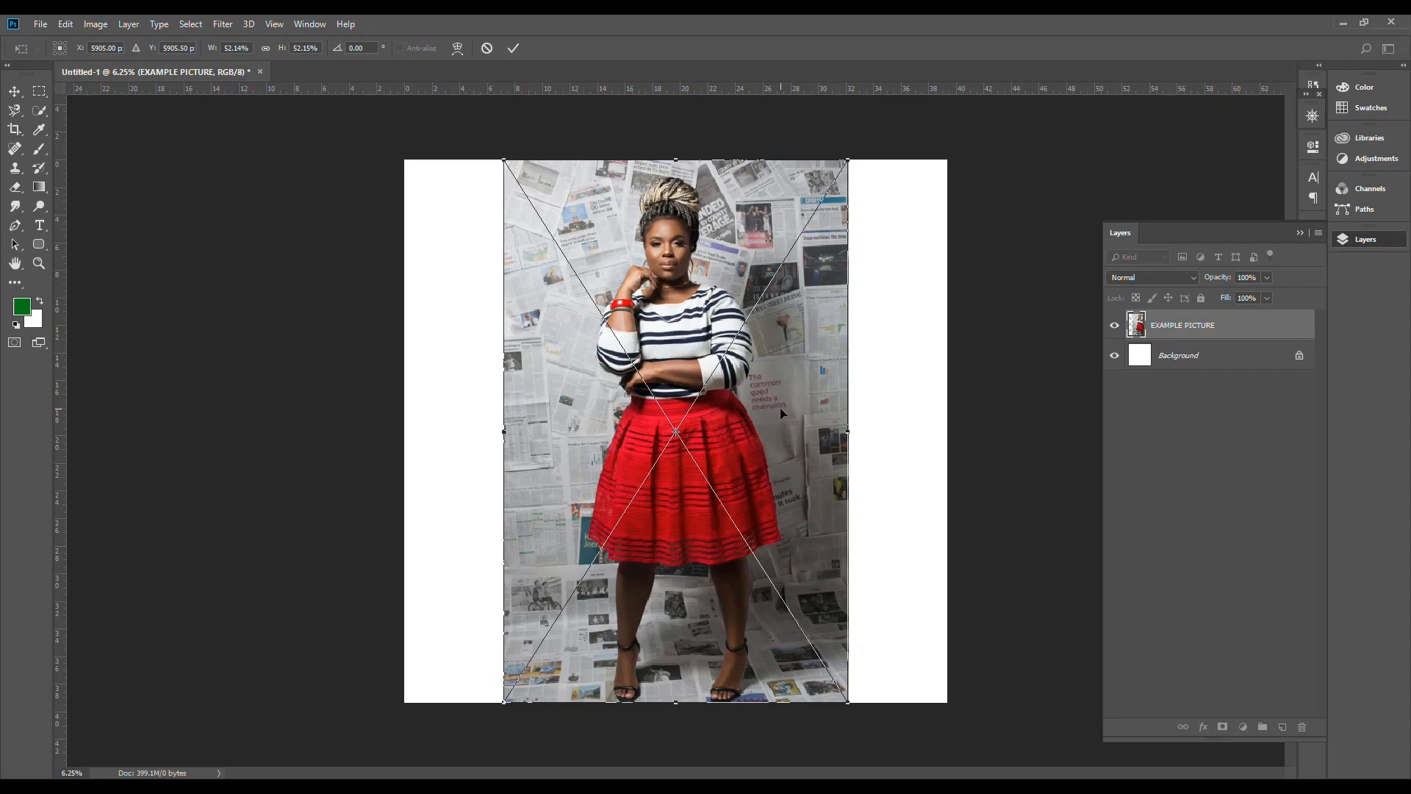
key("Escape")
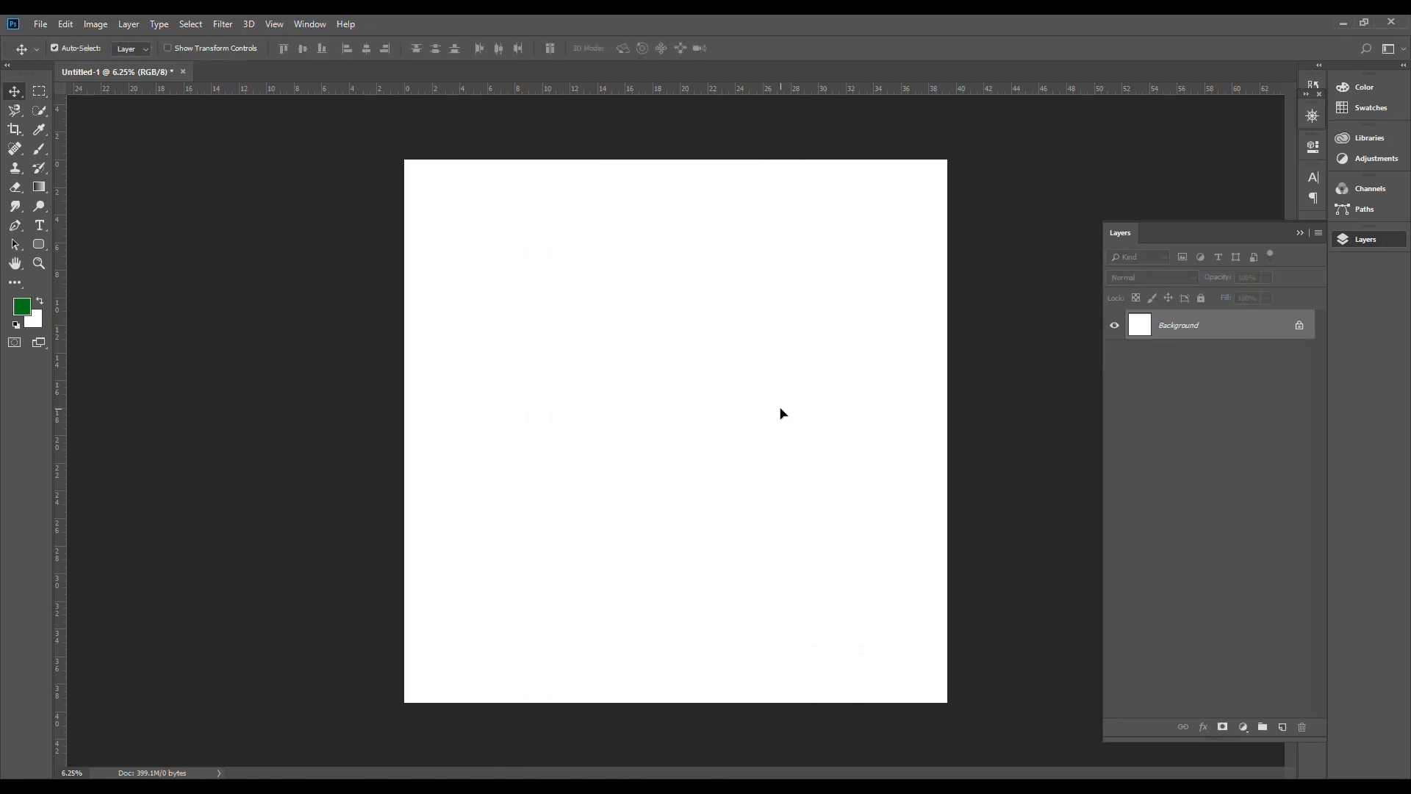
Step: Place EXAMPLE PICTURE from the Documents folder as an embedded image and shift it slightly to the right on the canvas
left_click(42, 25)
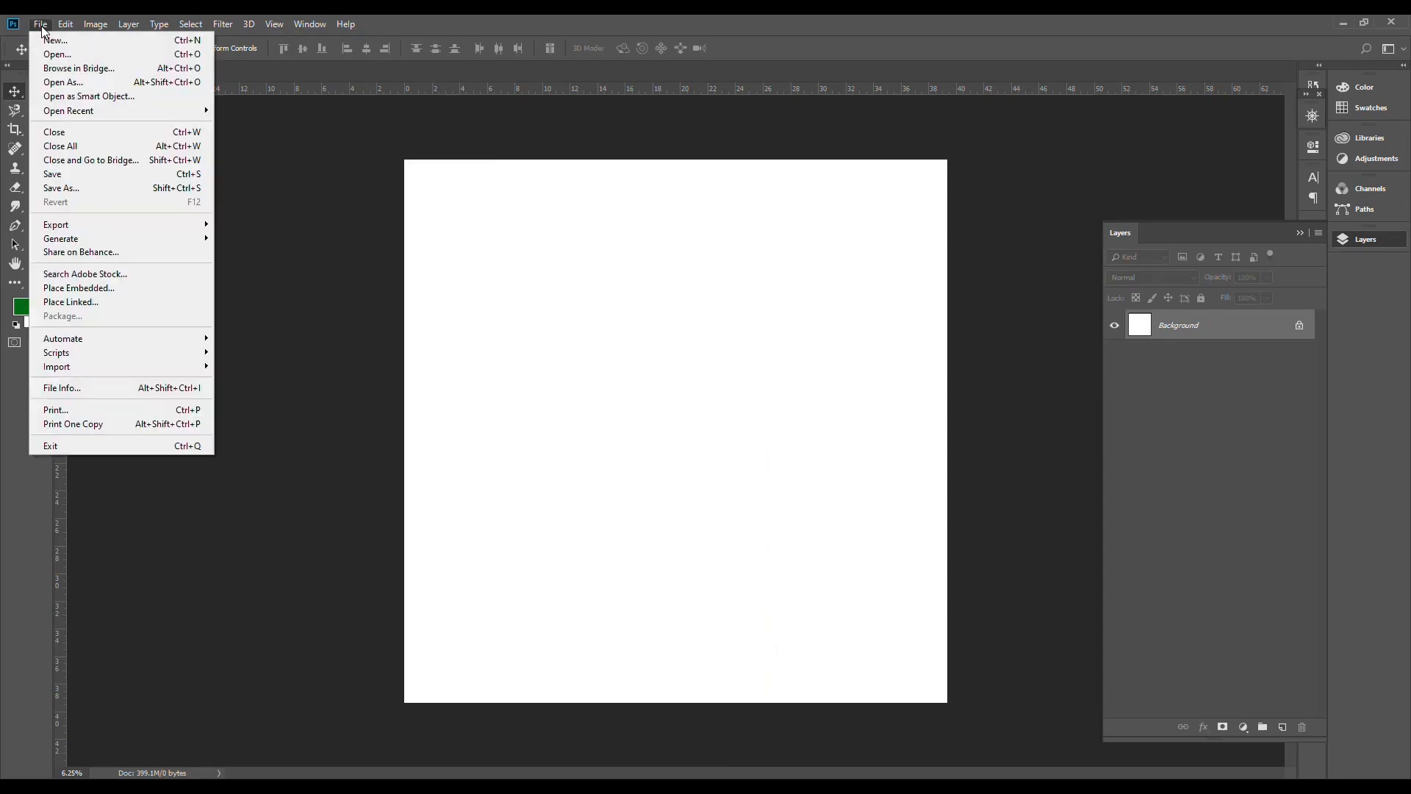
left_click(124, 293)
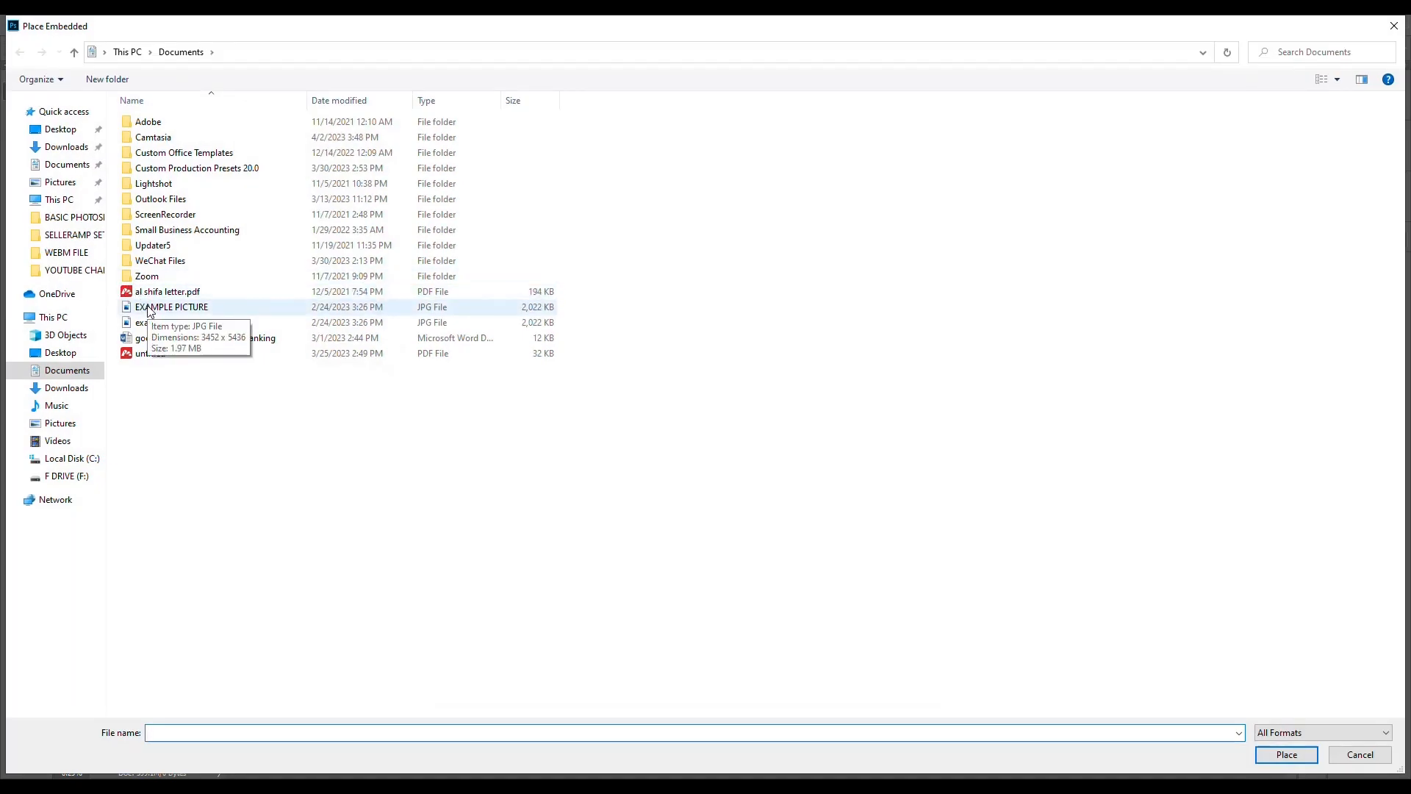
left_click(149, 309)
left_click(1287, 754)
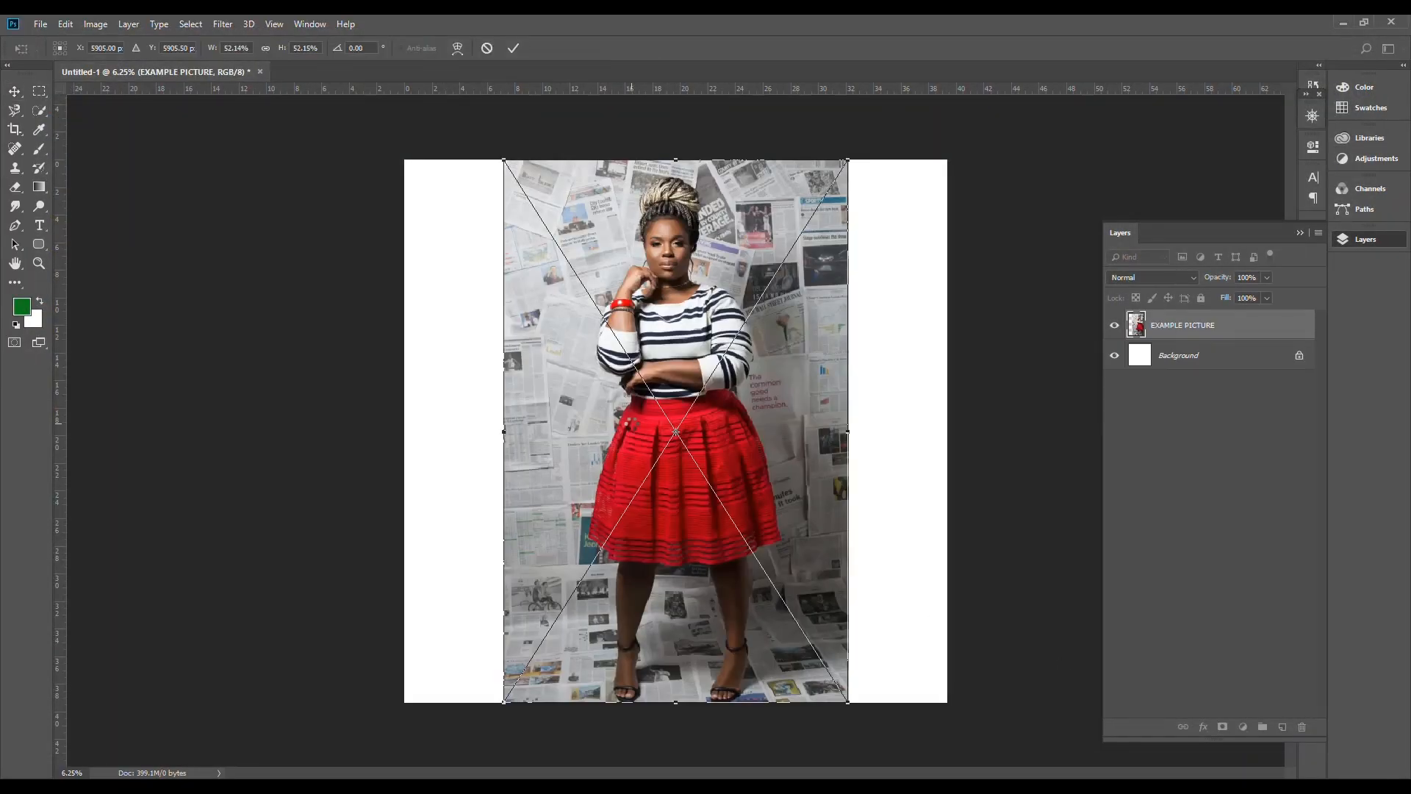
left_click(513, 48)
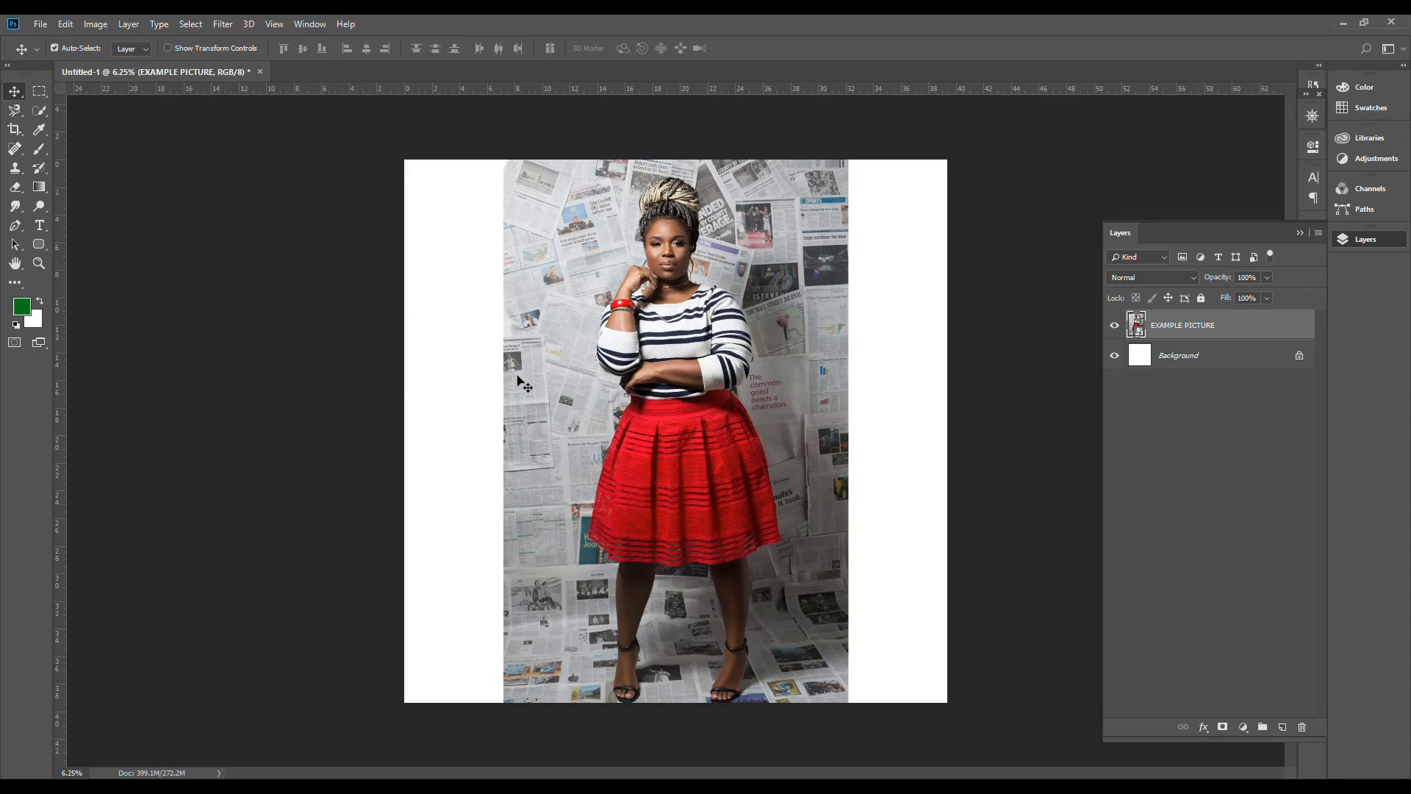
left_click_drag(685, 431, 731, 439)
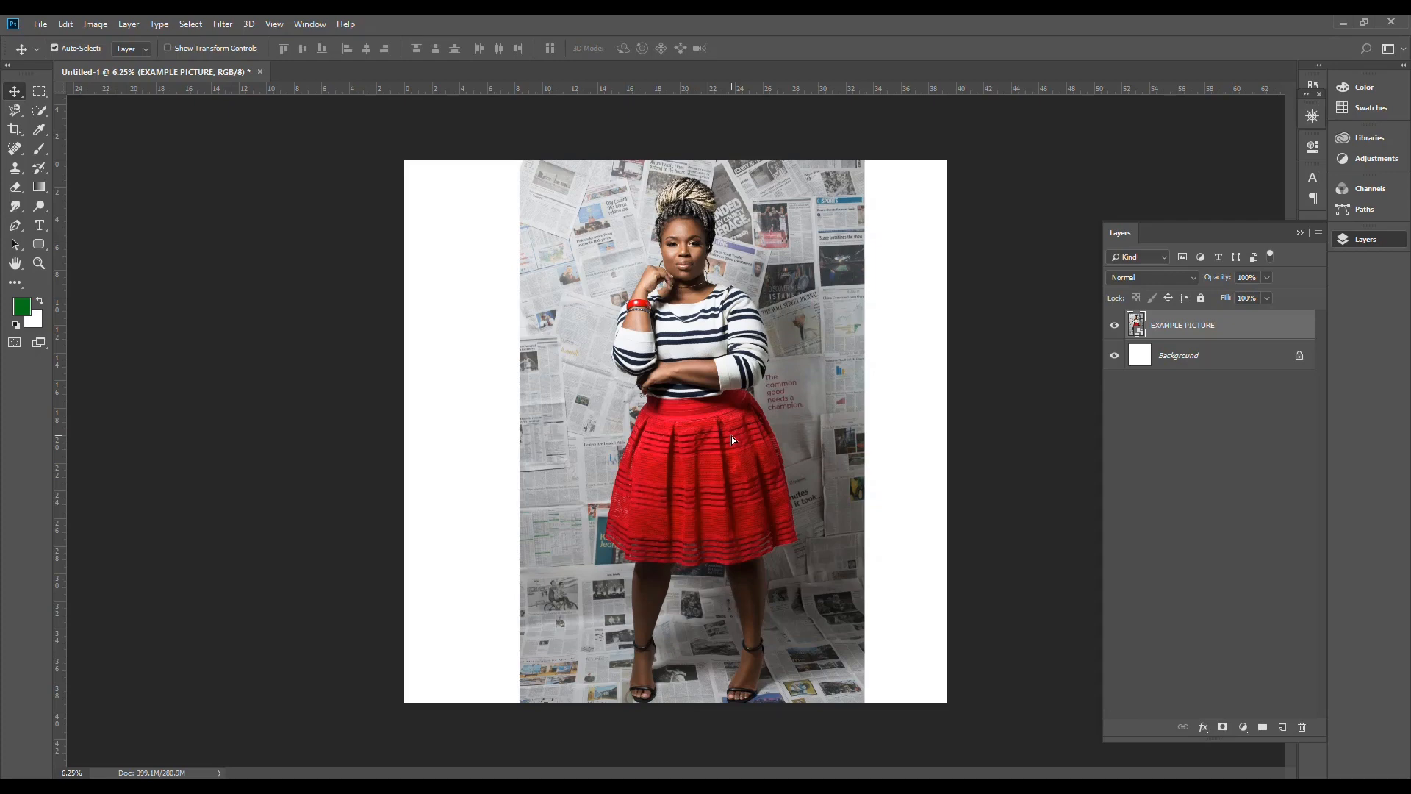
Step: Select the standing woman with the Rectangular Marquee tool and copy the selected area to a new layer
left_click(39, 94)
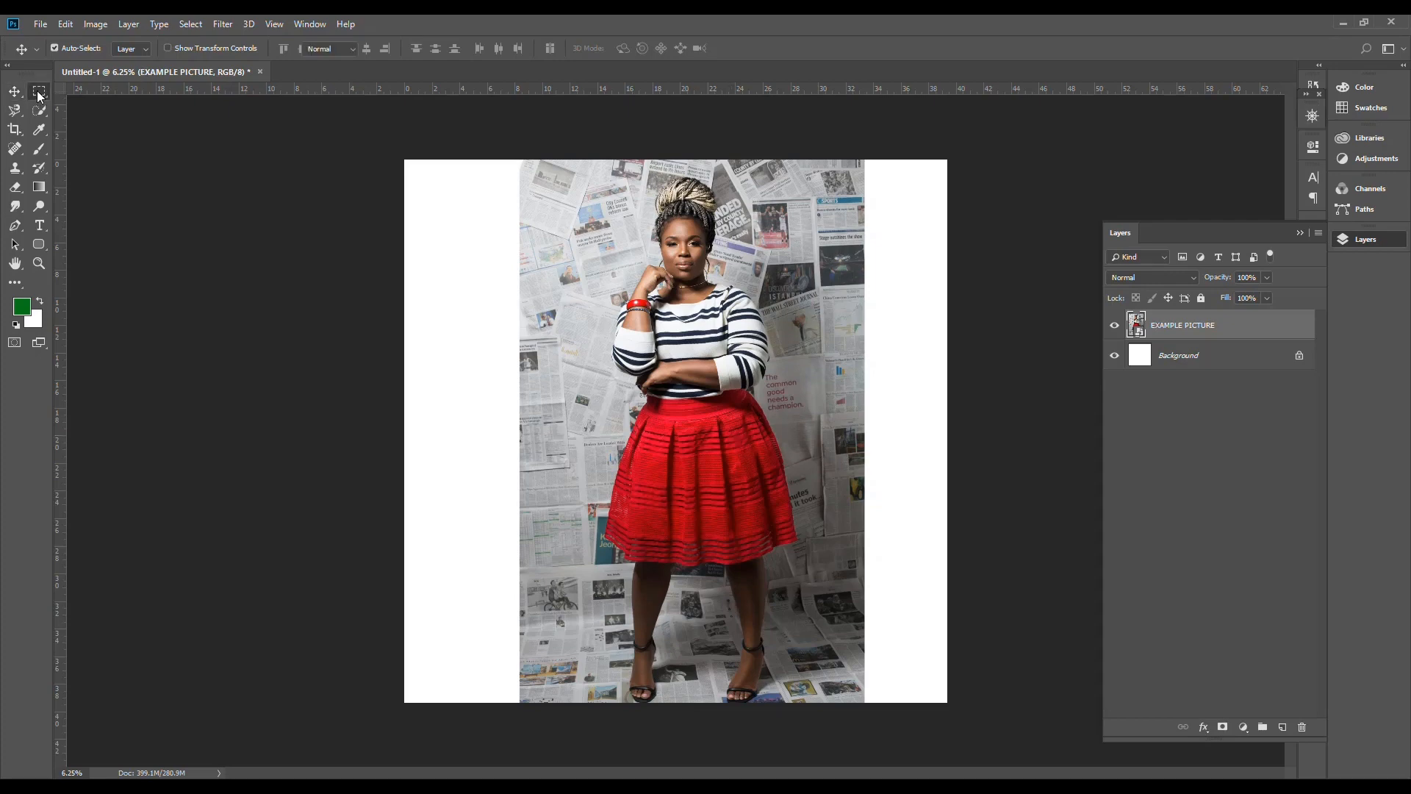
right_click(39, 94)
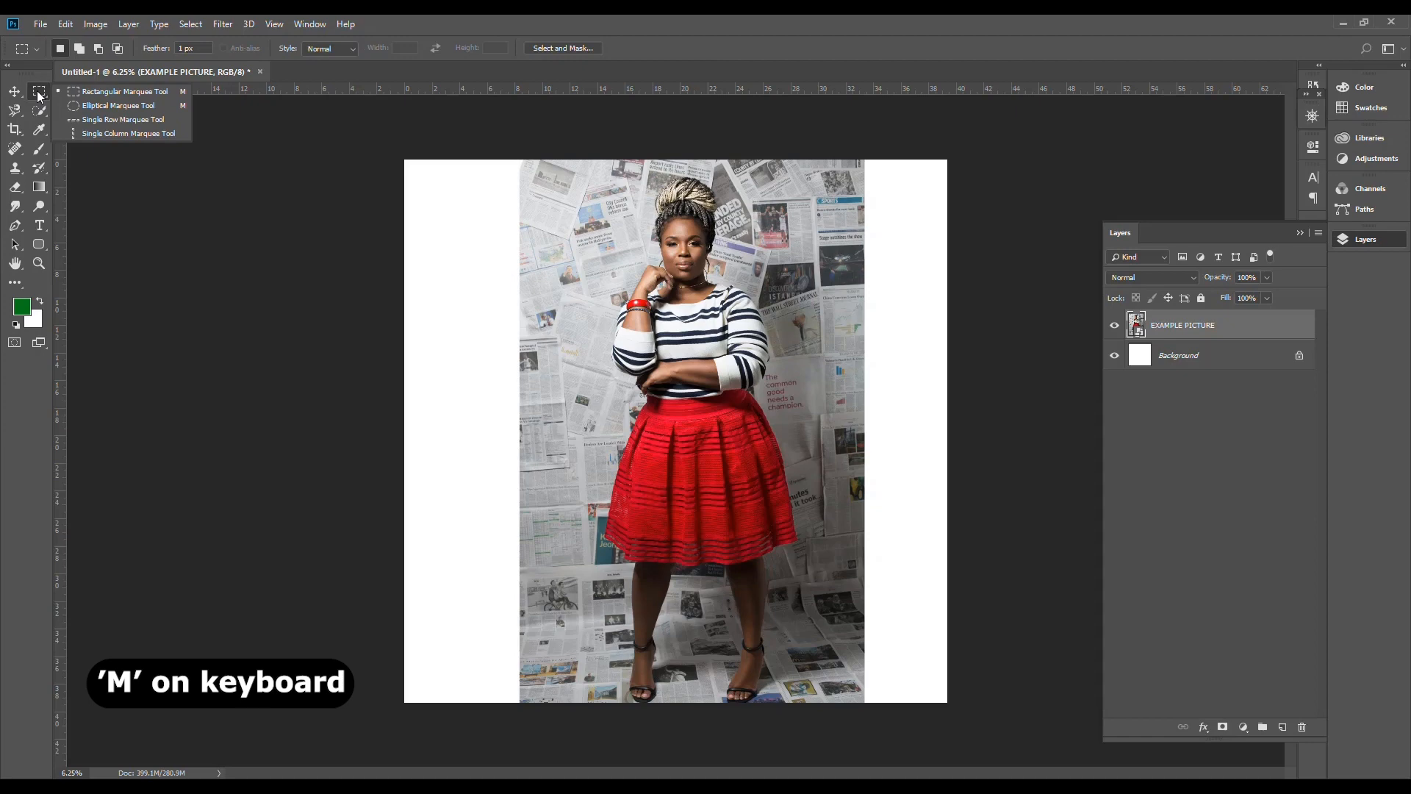
left_click(104, 91)
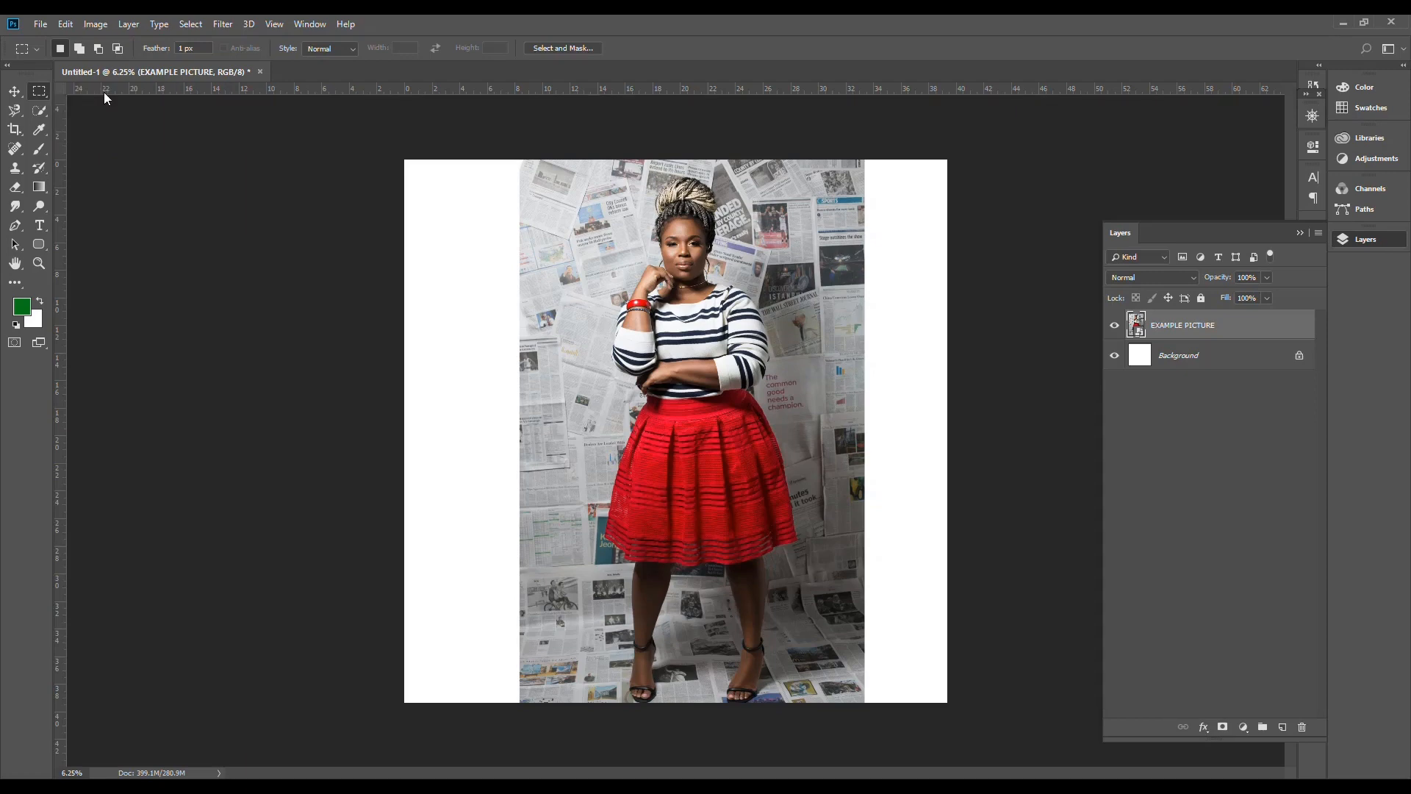
left_click_drag(596, 177, 807, 713)
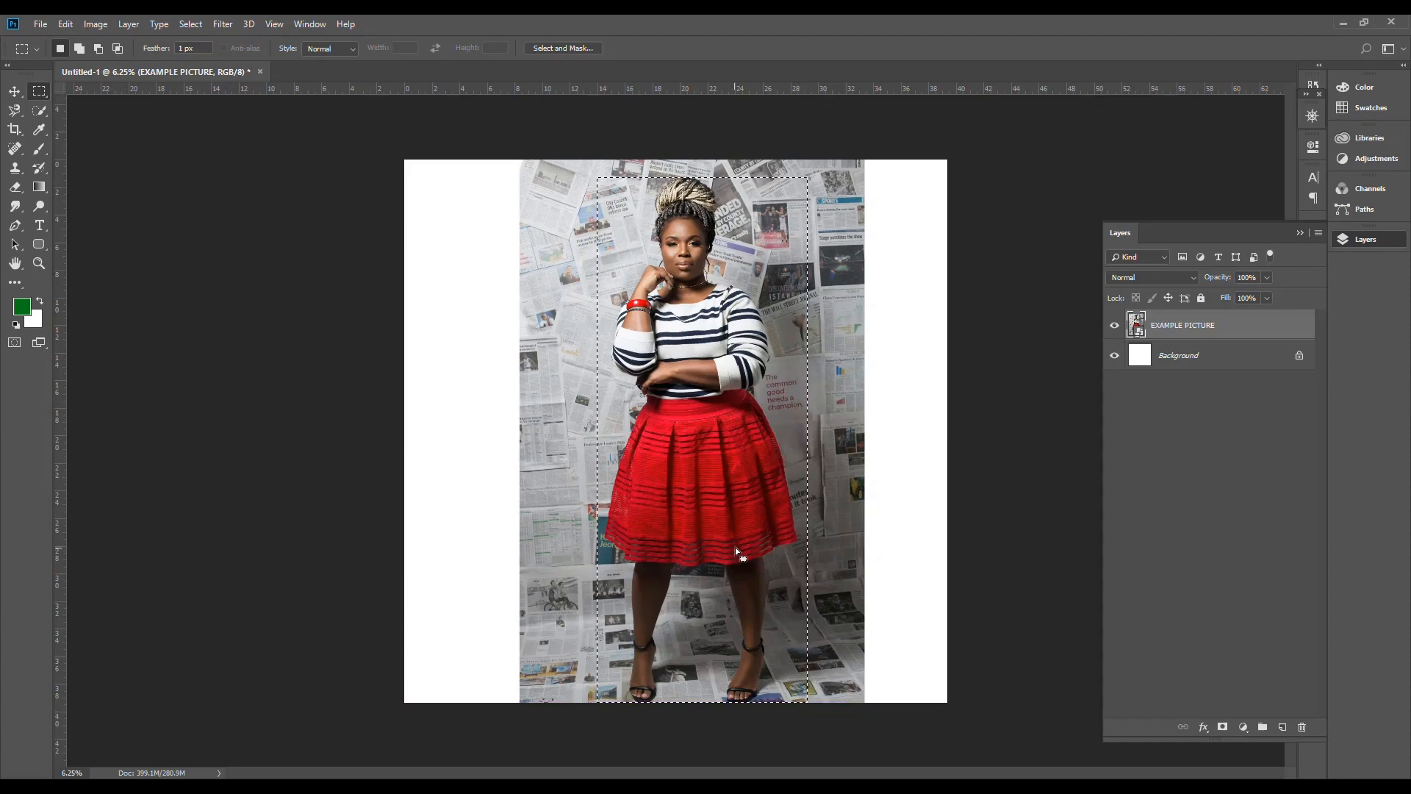
left_click_drag(716, 520, 704, 522)
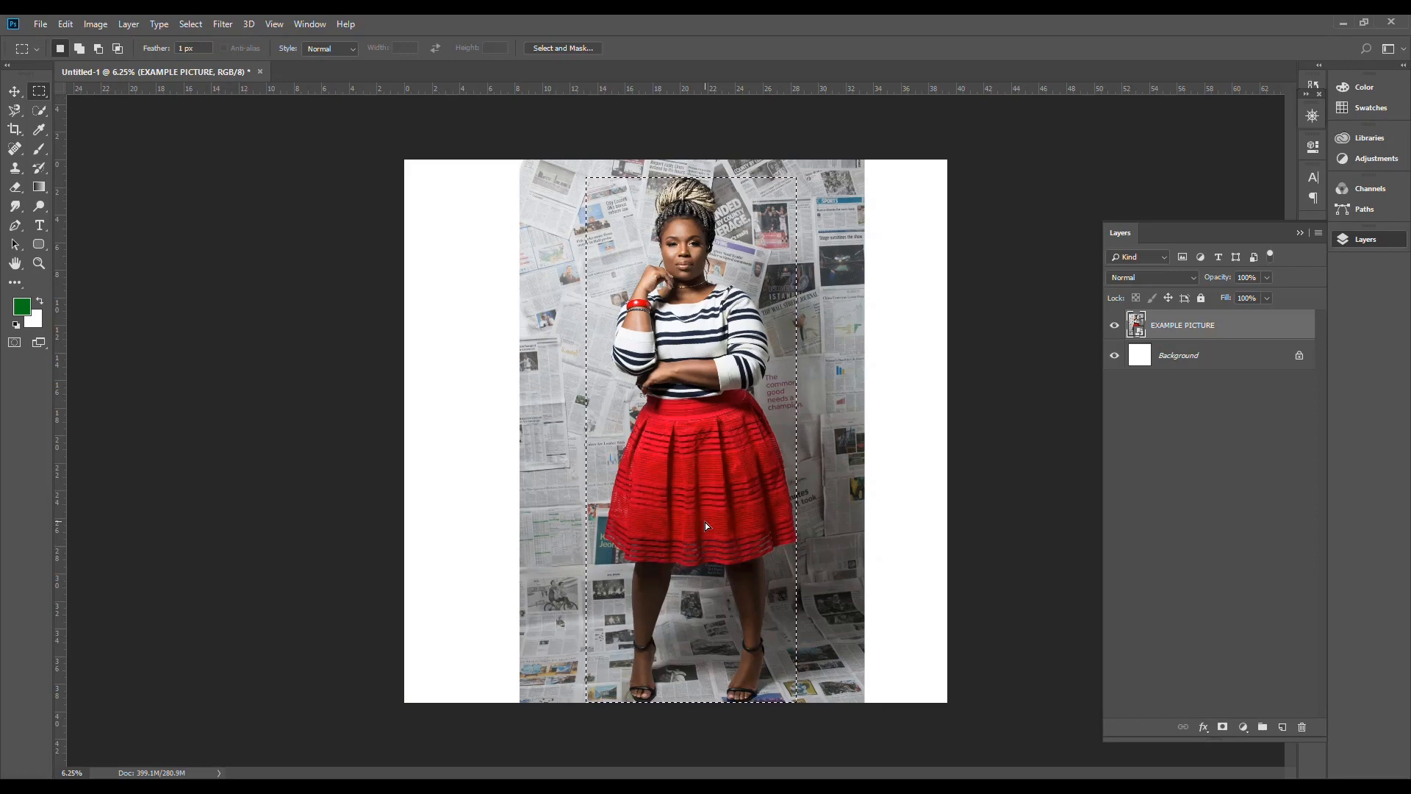
key("ctrl+j")
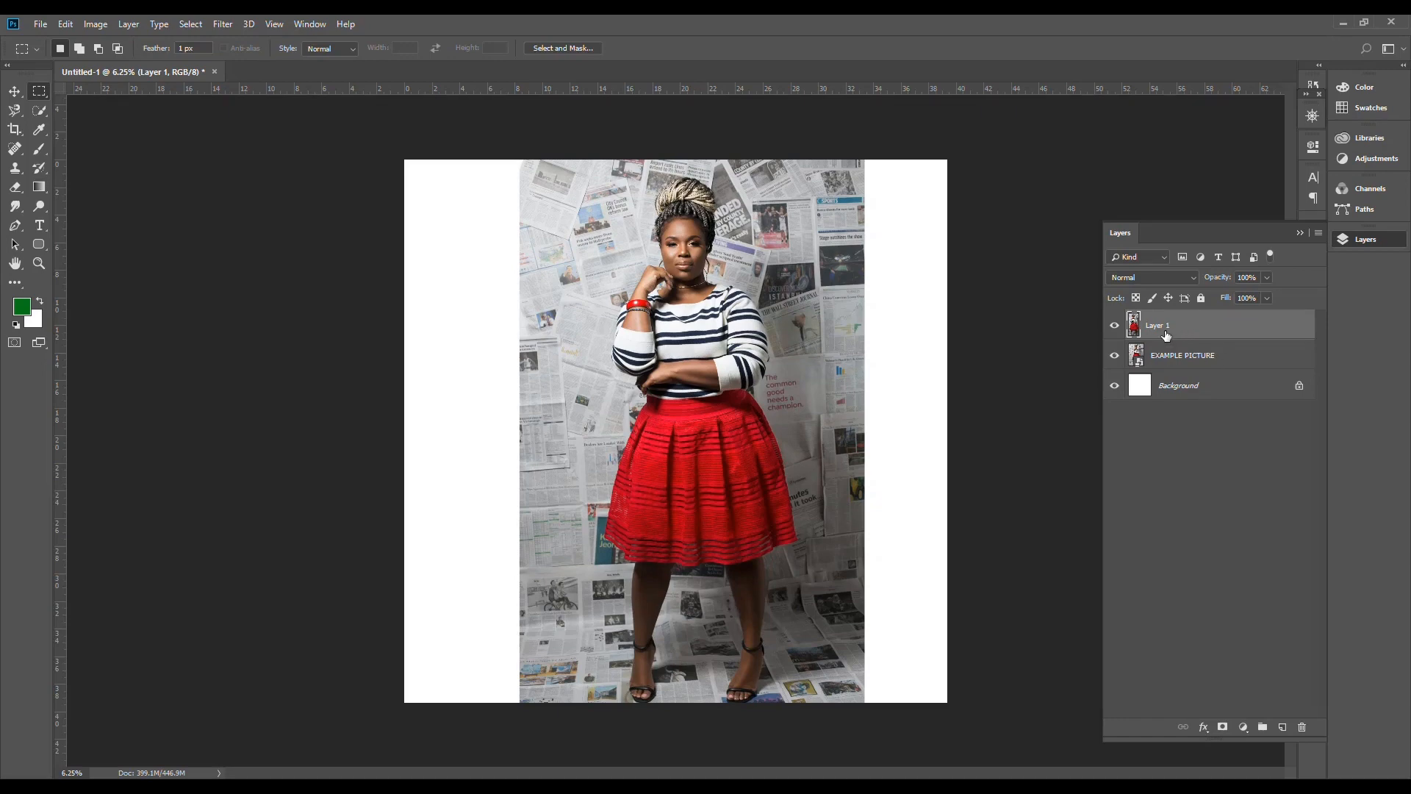
Step: Hide the EXAMPLE PICTURE layer so that the copied rectangular area is shown on its own
left_click(1246, 357)
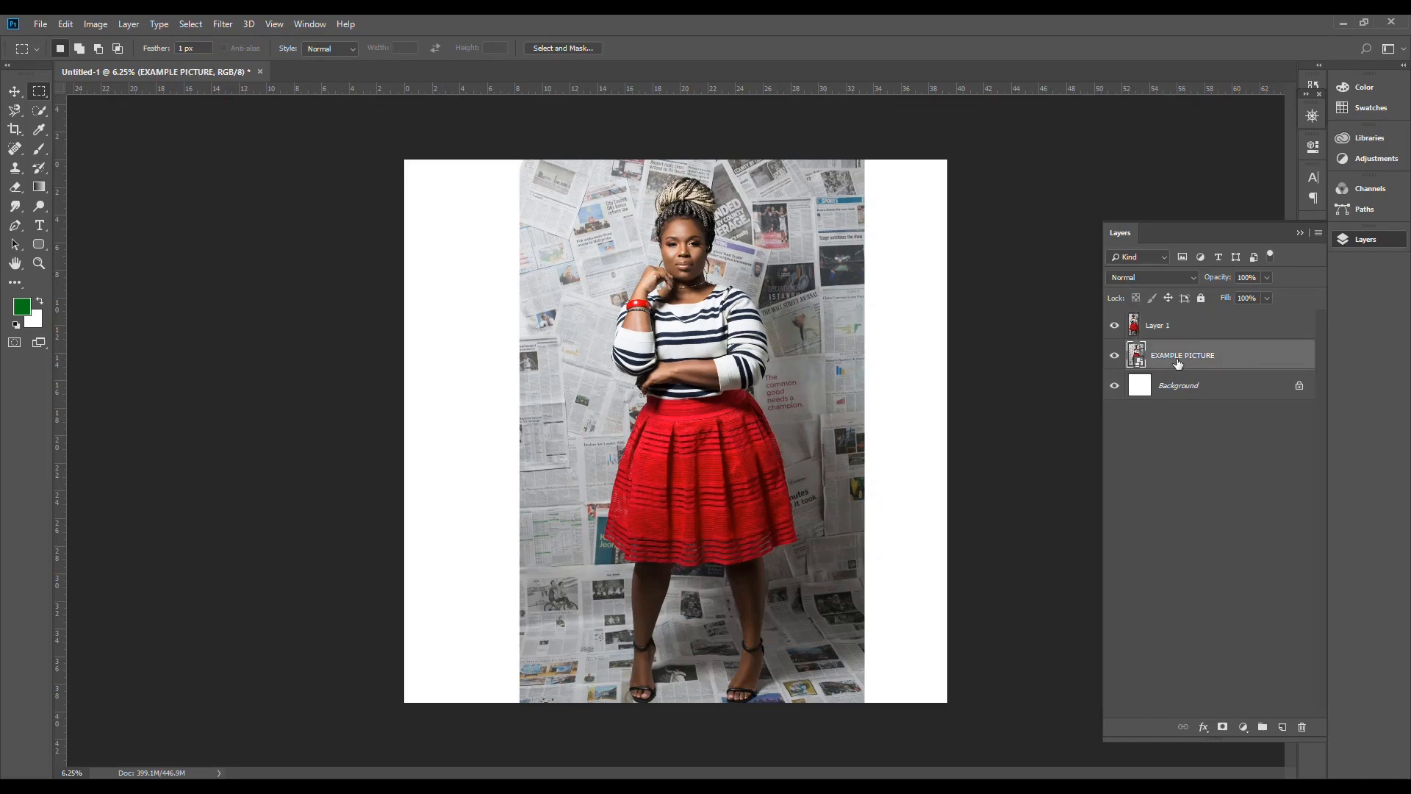
left_click(1206, 330)
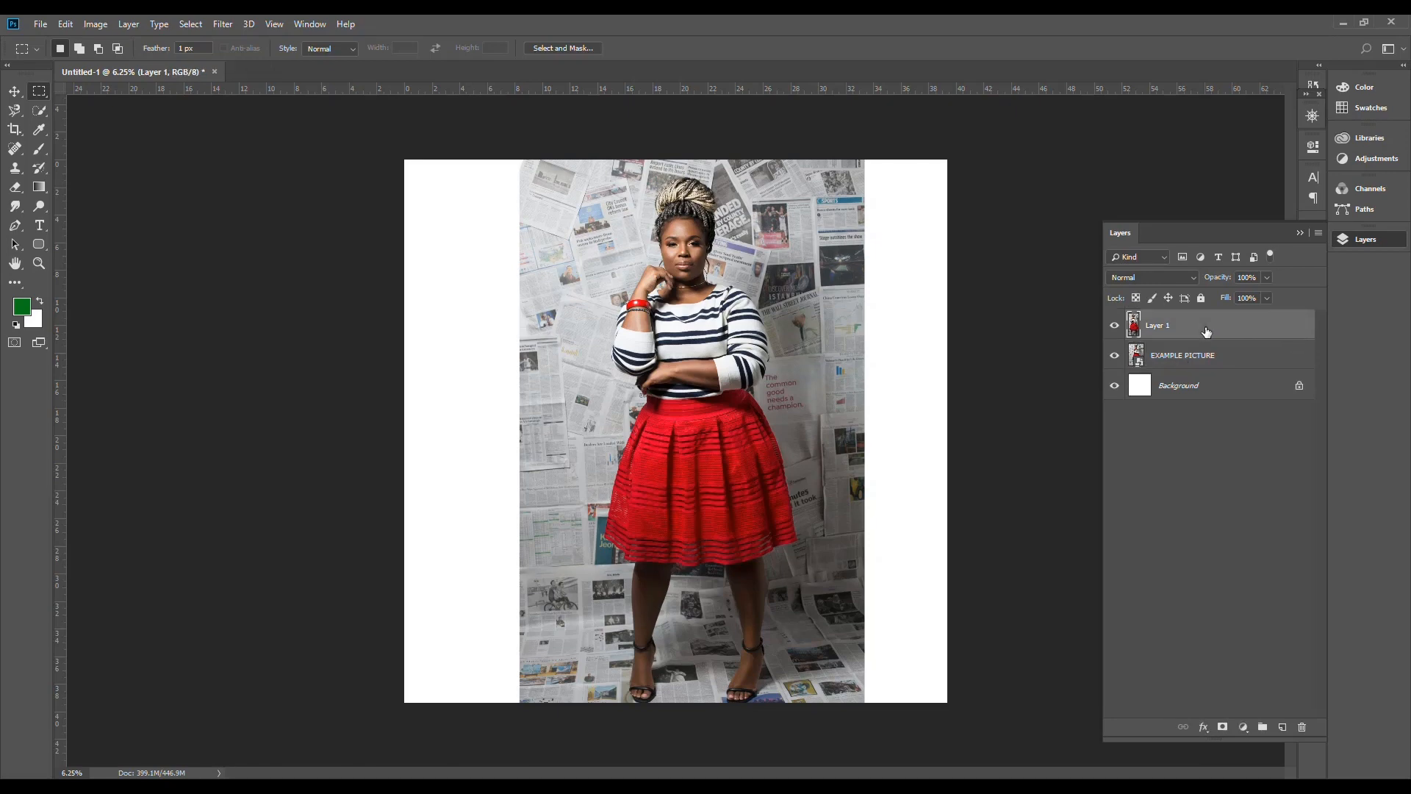
left_click(1115, 357)
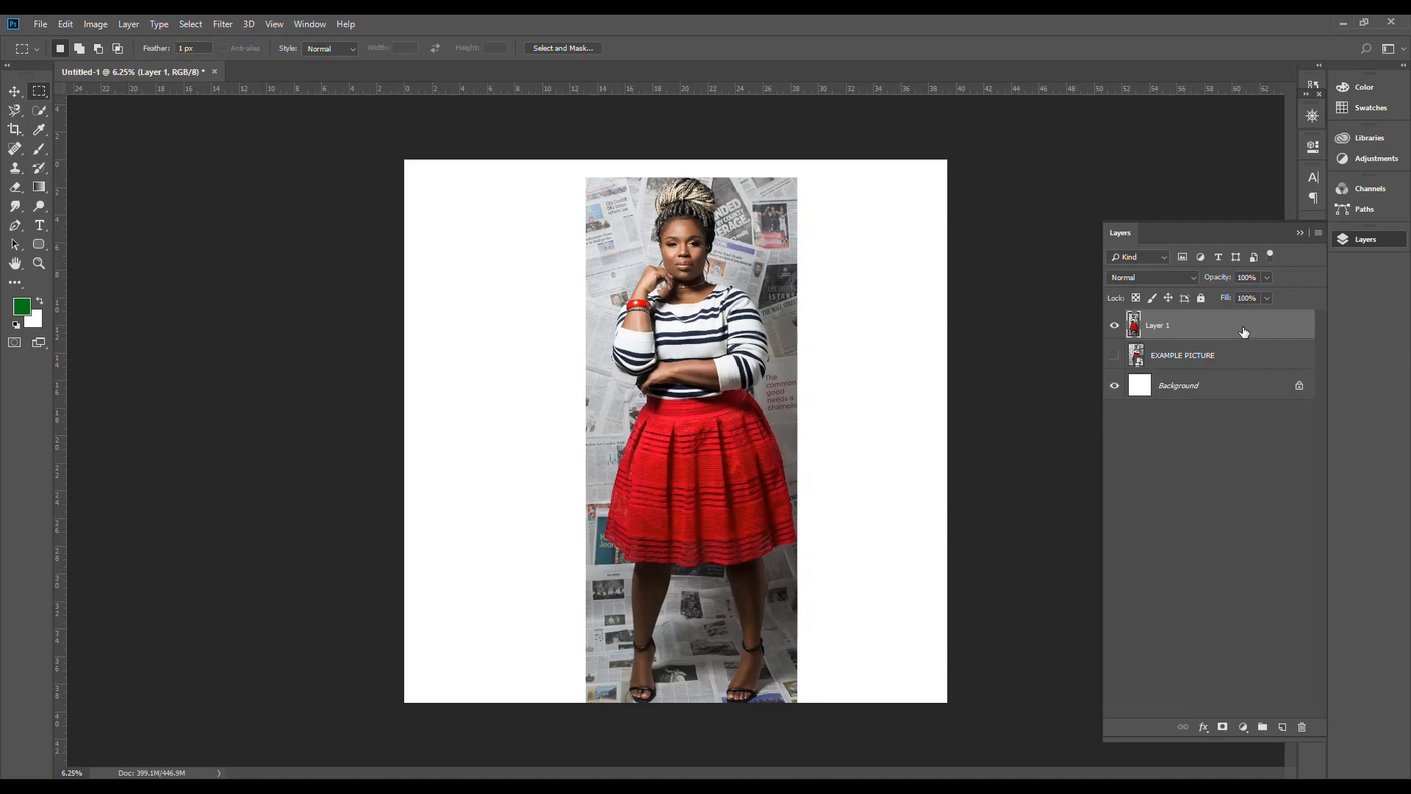
Step: Delete the copied rectangular layer and show the EXAMPLE PICTURE layer again
key("Delete")
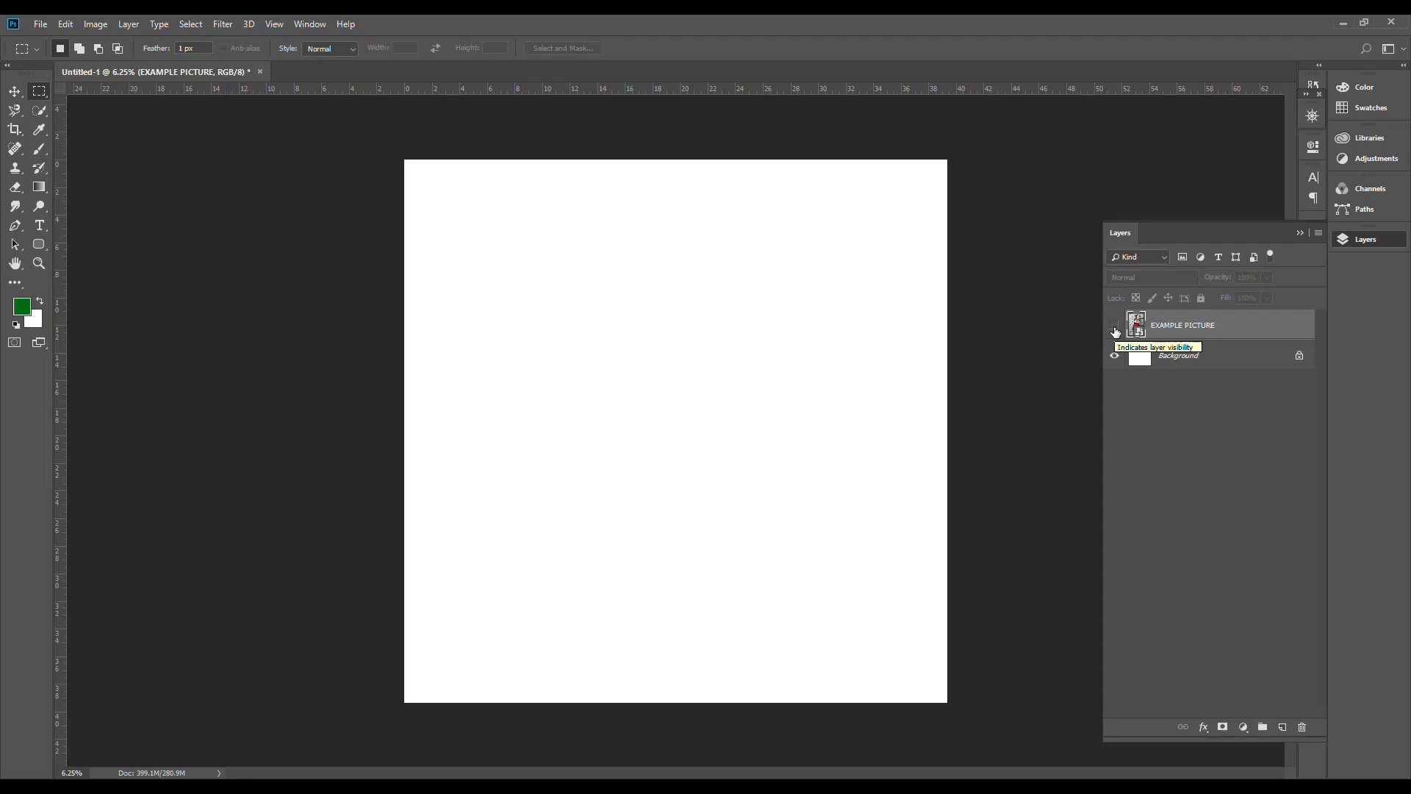
left_click(1114, 327)
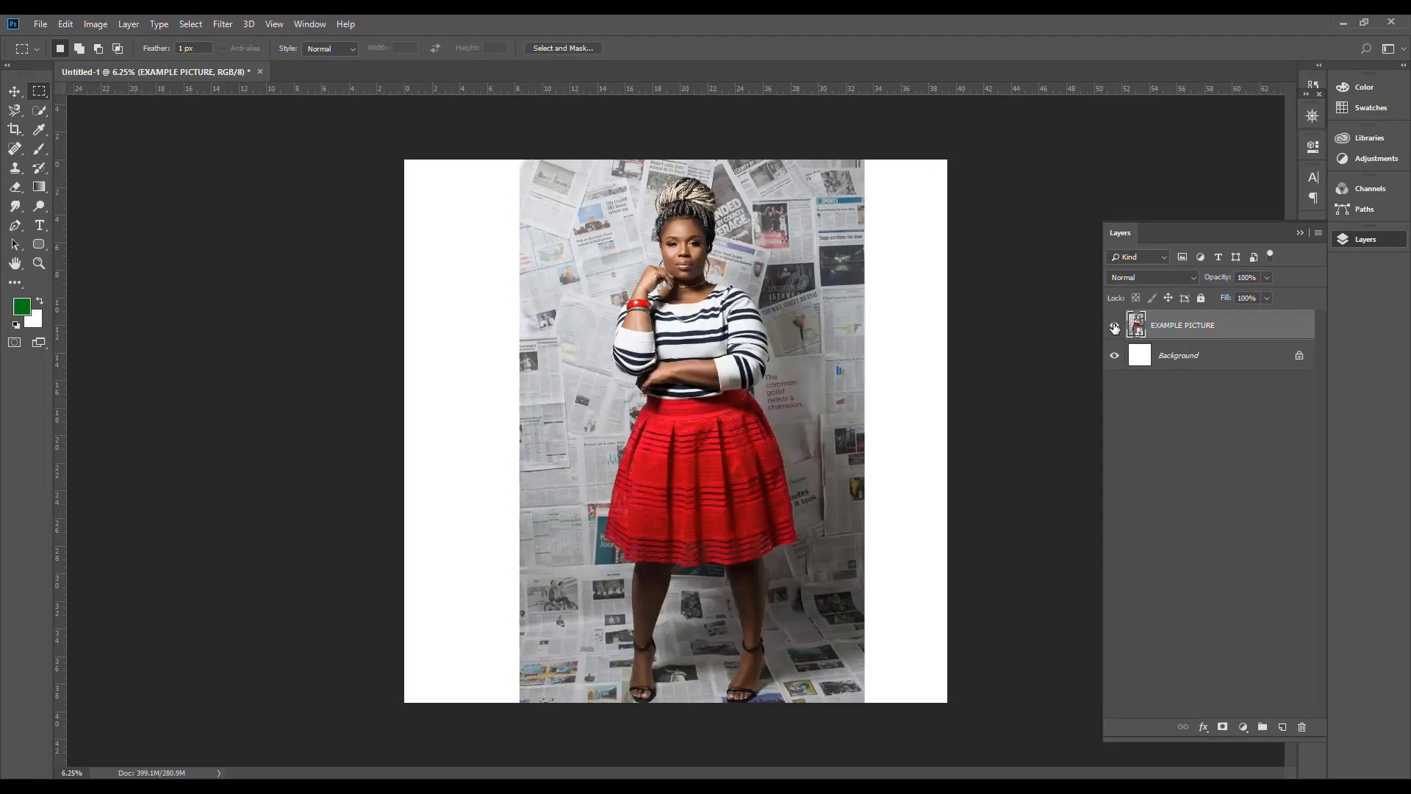
Step: Try a freehand selection along the woman's raised forearm with the Lasso tool and deselect it
left_click(16, 112)
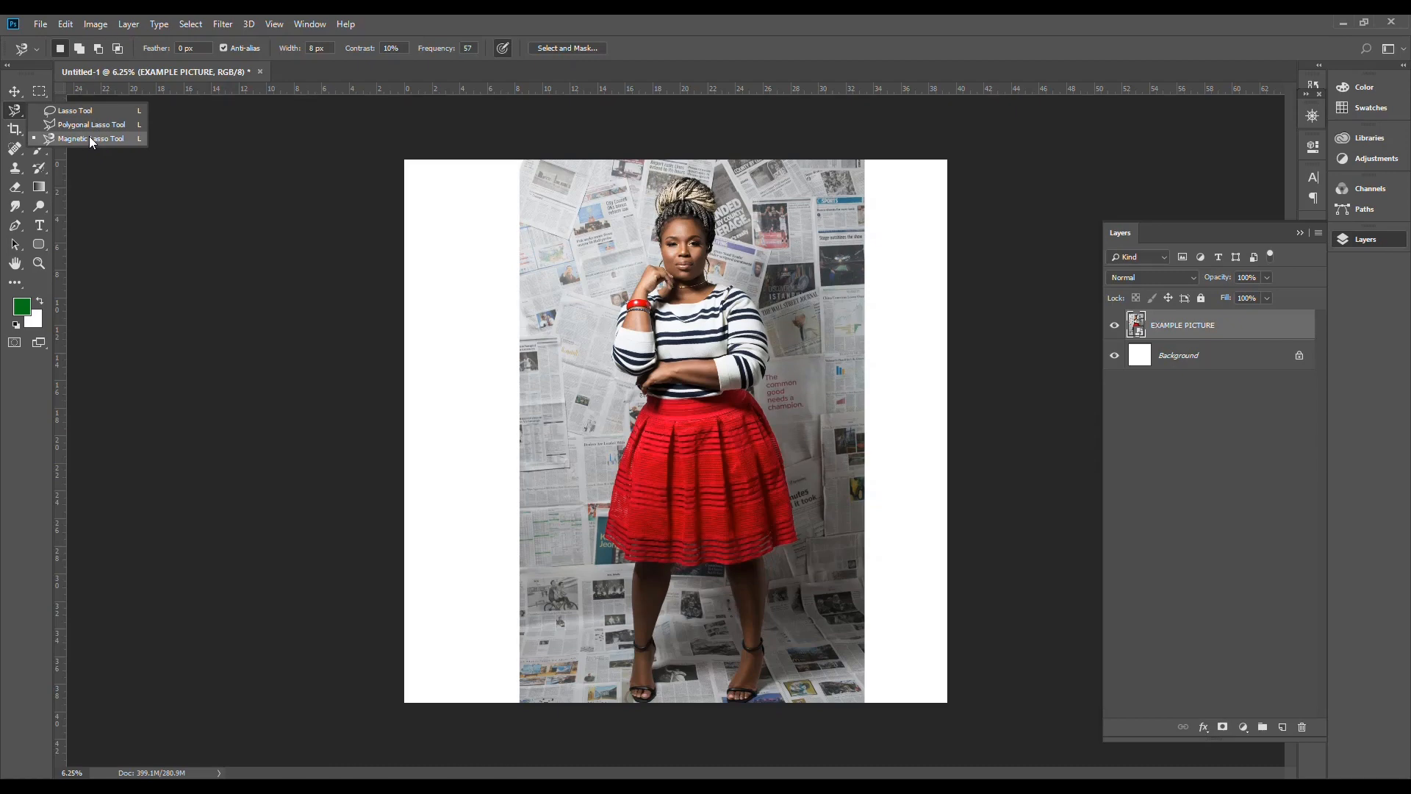
left_click(85, 114)
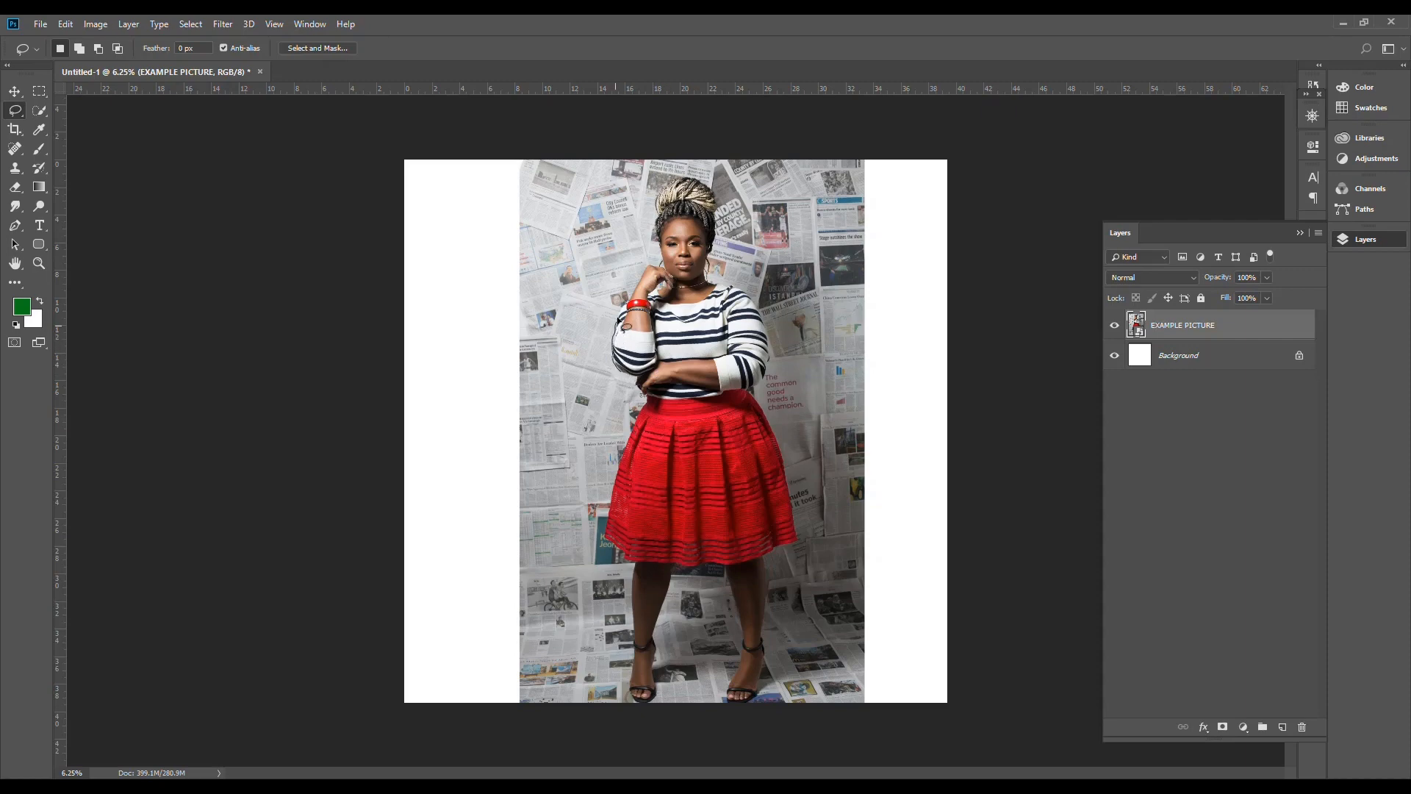
left_click_drag(636, 295, 647, 269)
scroll(647, 270, "up", 5)
scroll(648, 271, "up", 6)
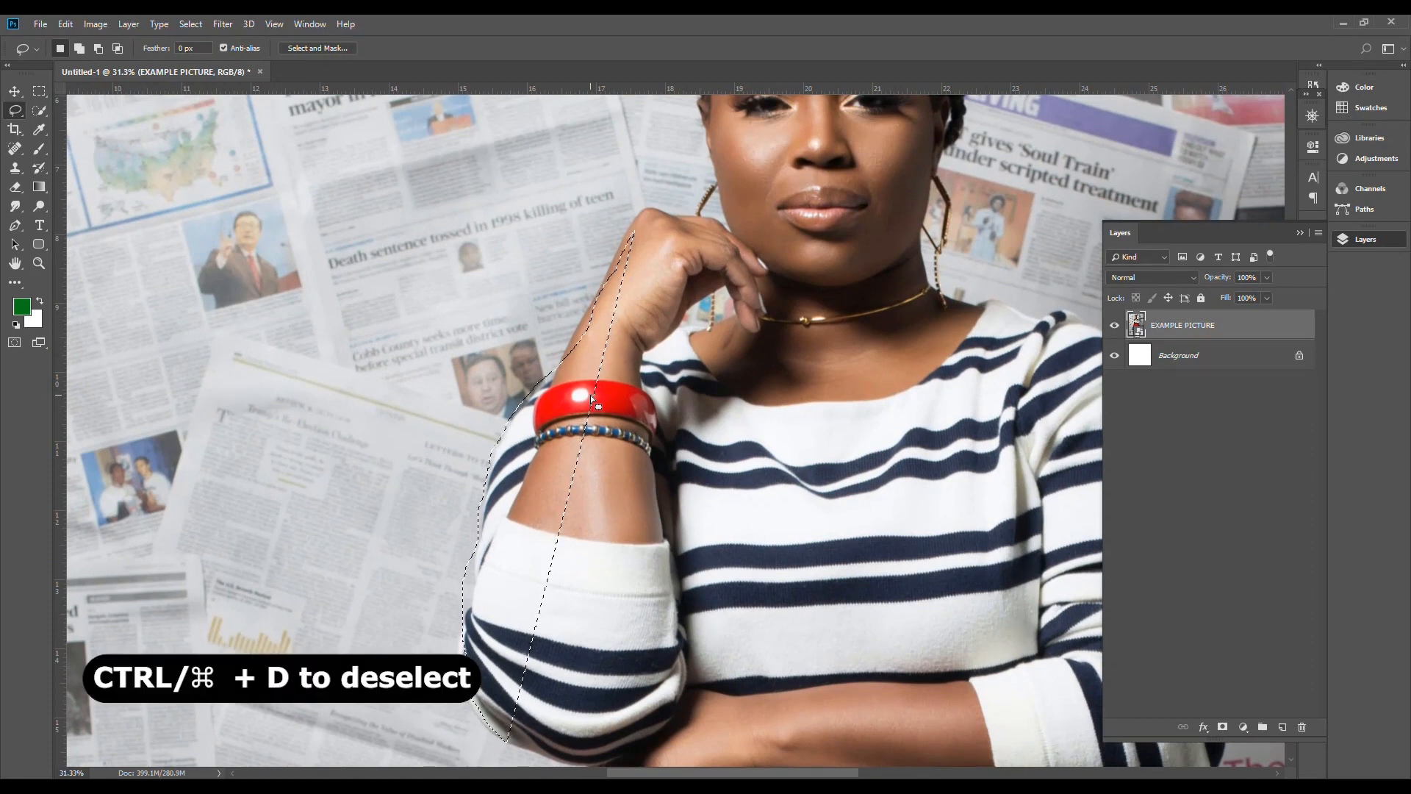
key("ctrl+d")
Step: Draw a freehand Lasso selection around the woman's raised arm and hand and copy it to a new layer
mouse_move(498, 738)
left_mouse_down()
mouse_move(467, 688)
mouse_move(461, 643)
mouse_move(478, 511)
mouse_move(520, 387)
mouse_move(572, 348)
mouse_move(619, 232)
mouse_move(724, 203)
mouse_move(798, 294)
mouse_move(750, 338)
left_mouse_up()
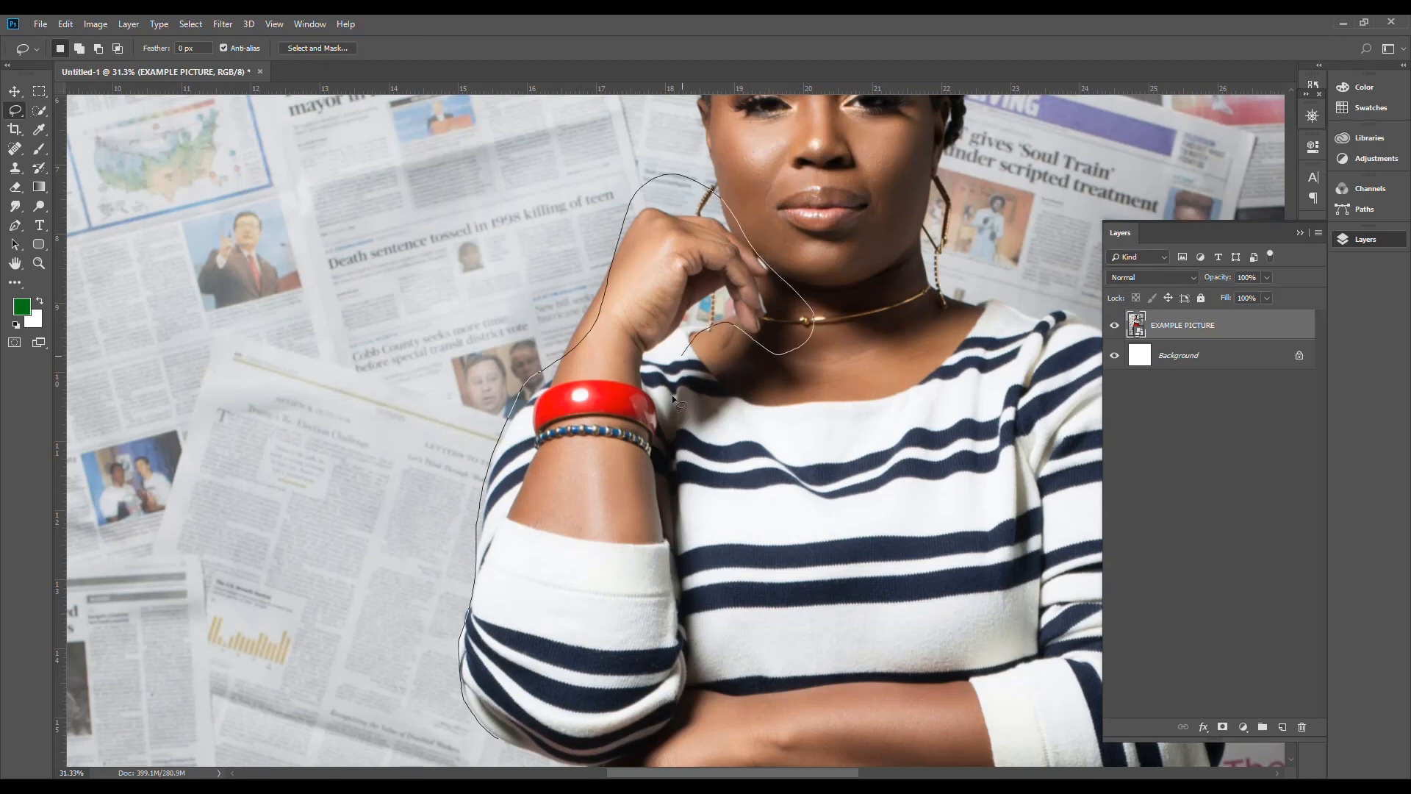
mouse_move(672, 395)
left_mouse_down()
mouse_move(687, 573)
mouse_move(716, 680)
mouse_move(694, 738)
mouse_move(623, 755)
mouse_move(491, 735)
left_mouse_up()
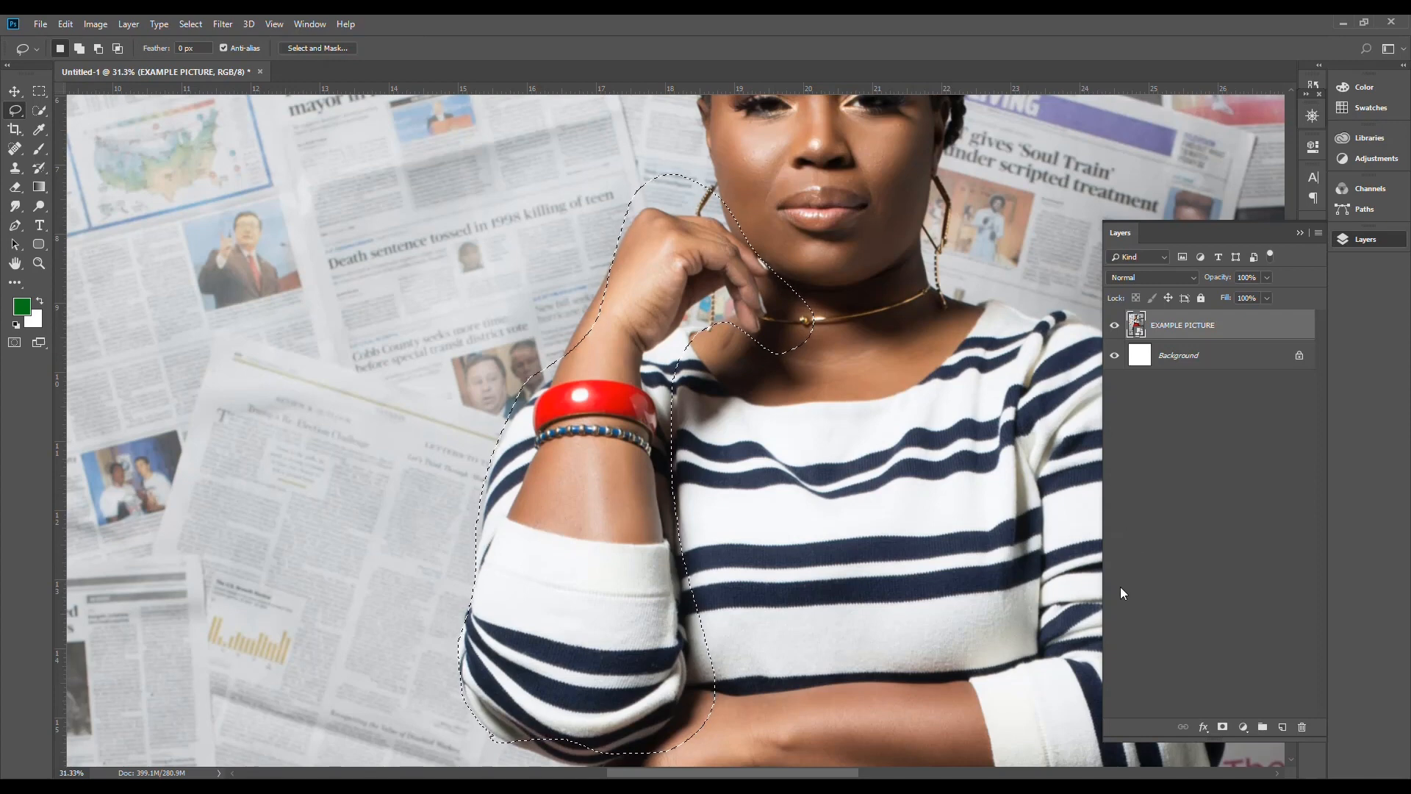
key("ctrl+j")
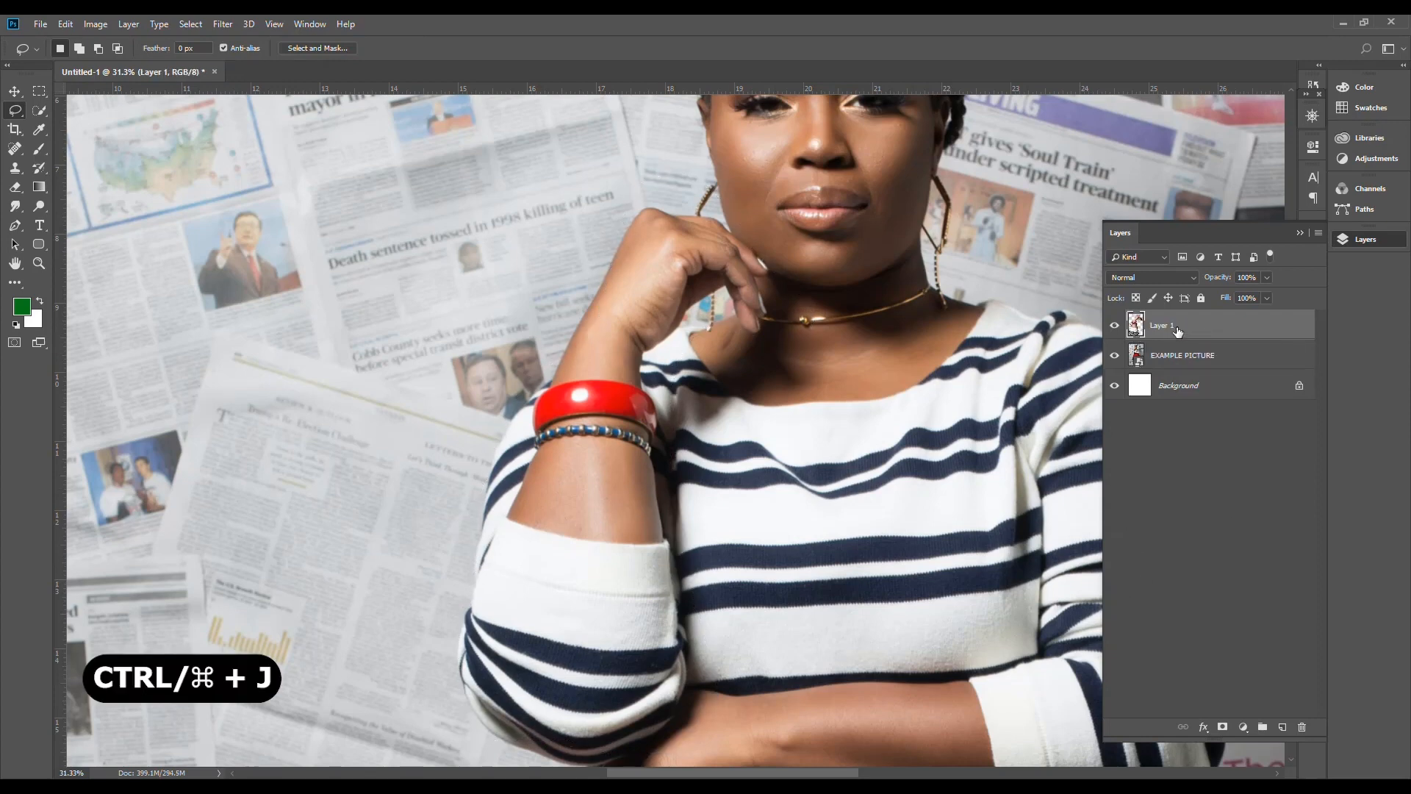
Step: Hide the EXAMPLE PICTURE layer to isolate the copied arm, and delete the copied arm layer
left_click(1115, 356)
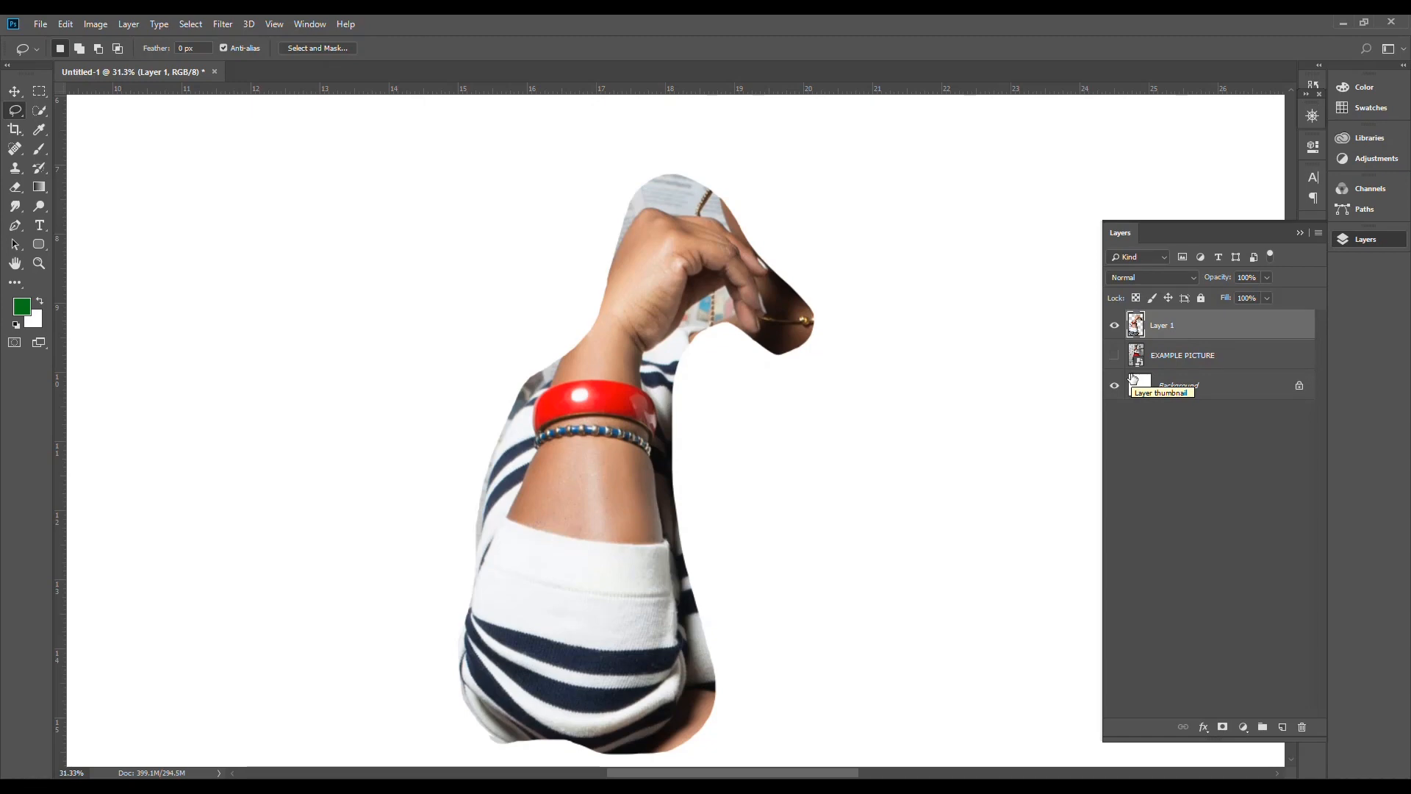
key("Delete")
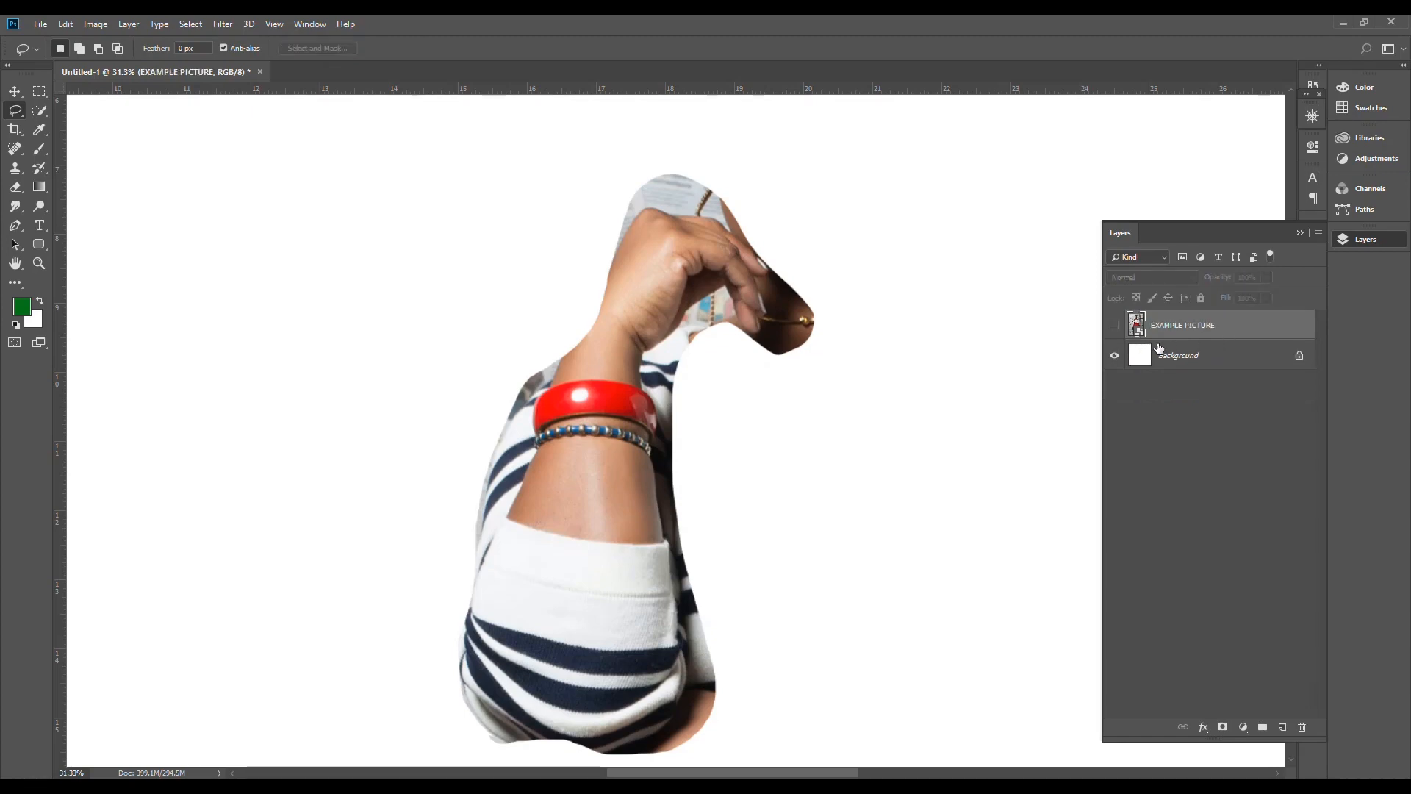
Step: Show the EXAMPLE PICTURE layer again and activate the Quick Selection tool
left_click(1118, 327)
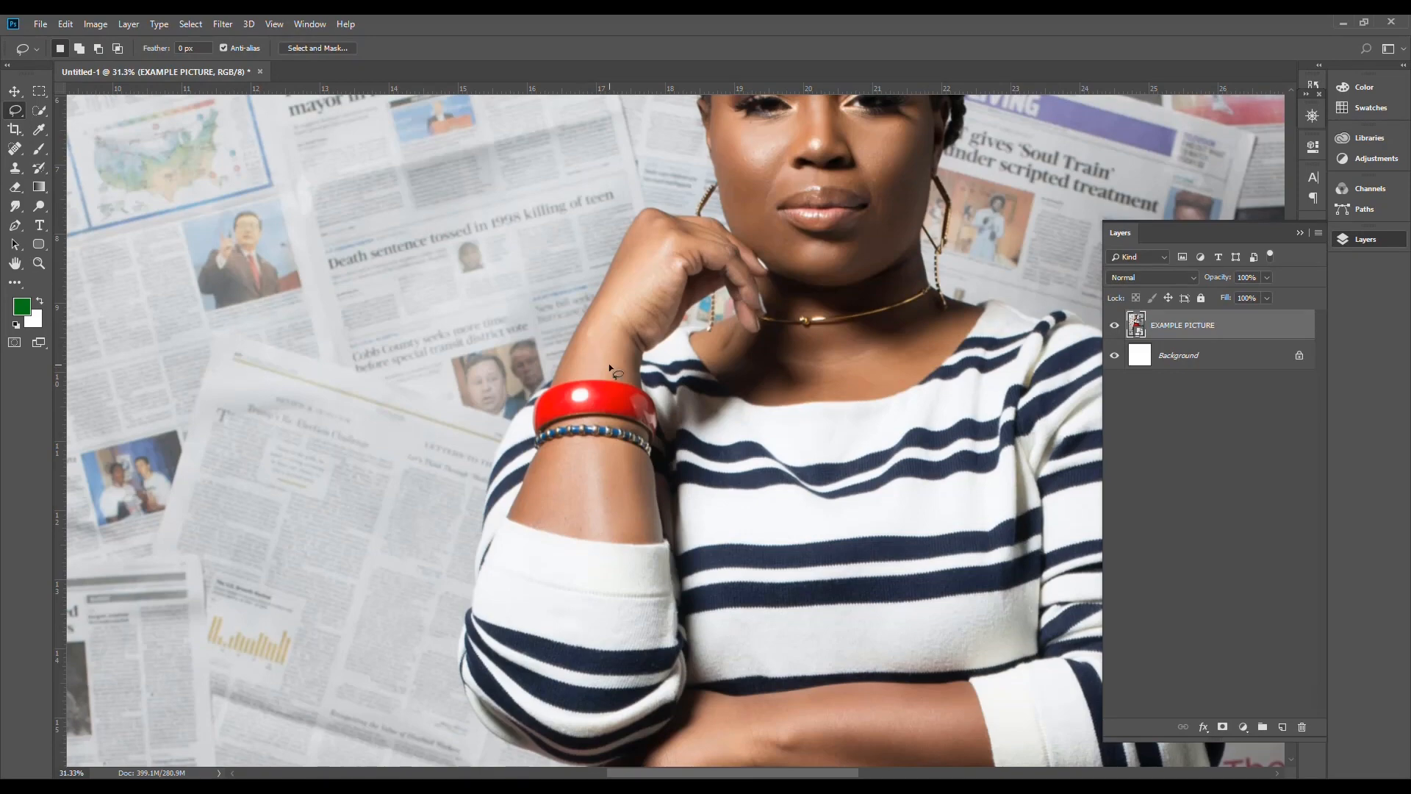
scroll(608, 367, "down", 5)
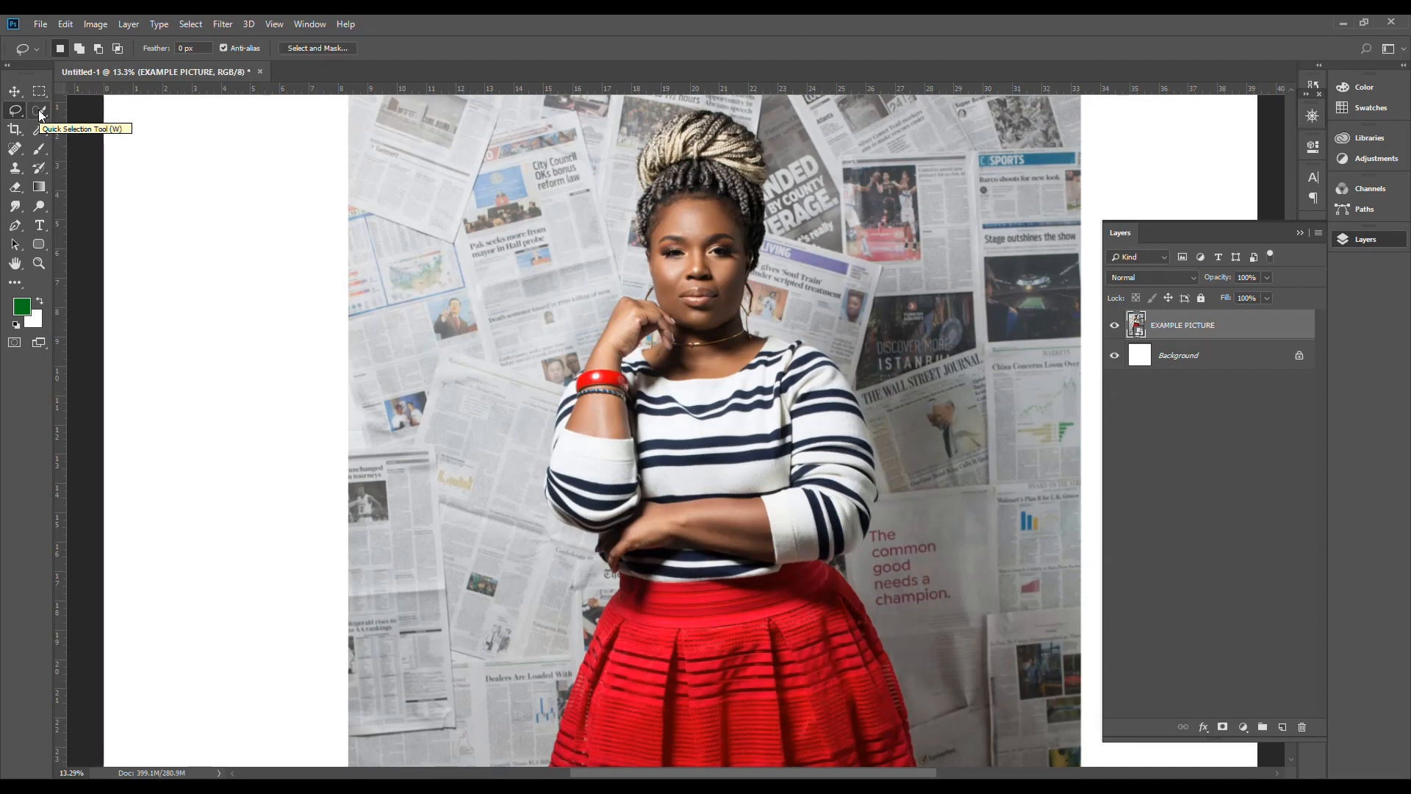
key("w")
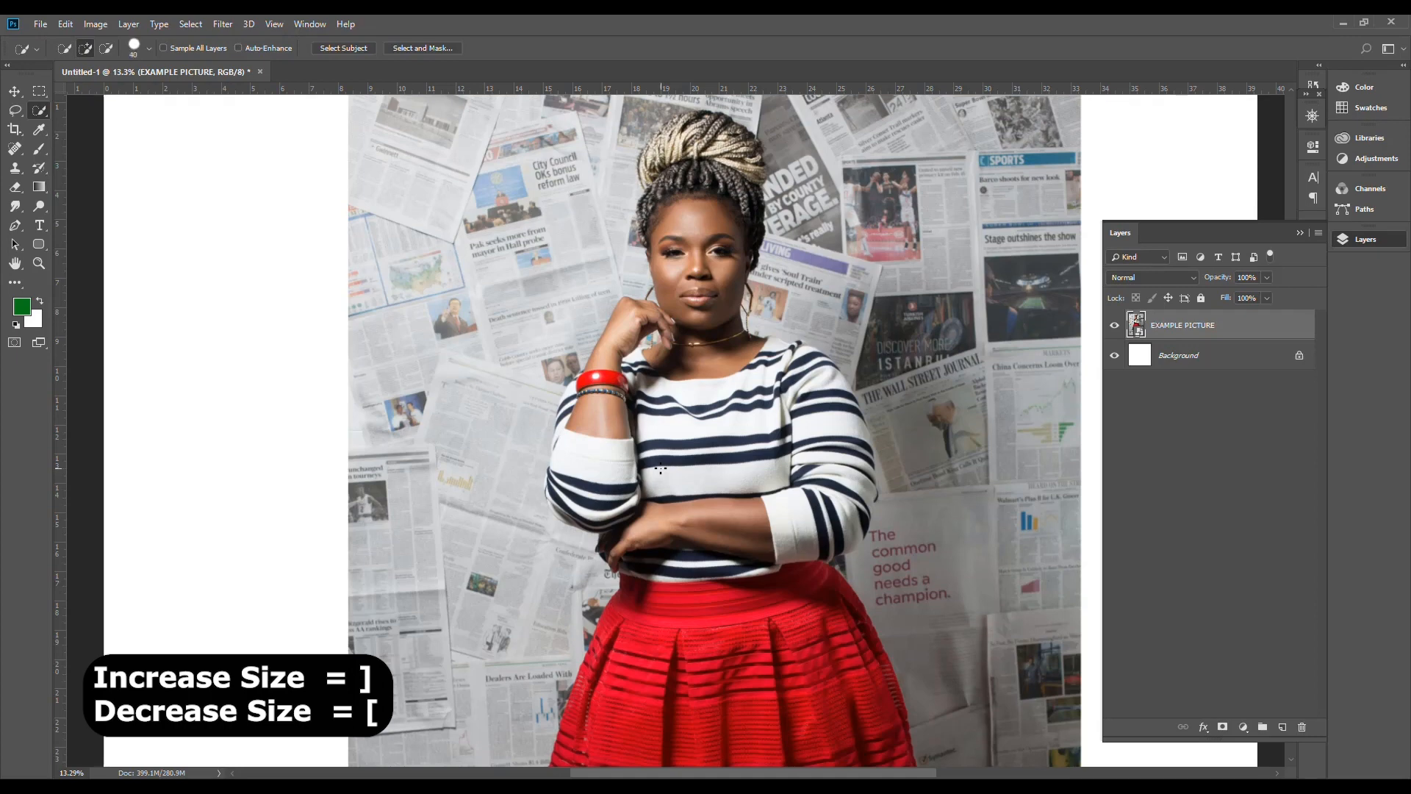
Step: Try smaller and larger Quick Selection brush sizes, finishing with a size of 300
key("bracketleft")
key("bracketleft")
key("bracketleft")
key("bracketright")
key("bracketright")
key("bracketright")
key("bracketright")
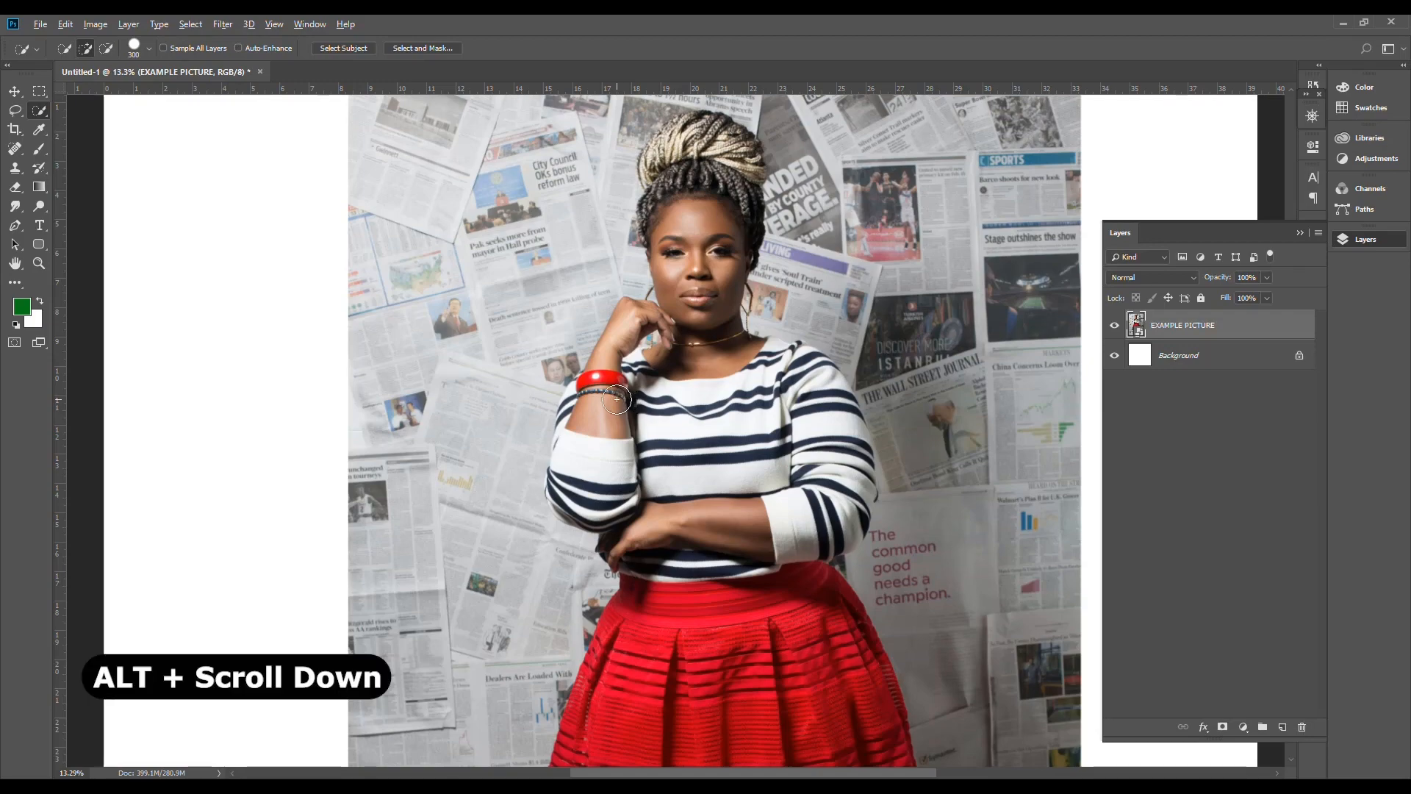
Step: Practise zooming the canvas out and in, and set the zoom to about 7.07% with the Navigator
scroll(617, 399, "down", 3, "alt")
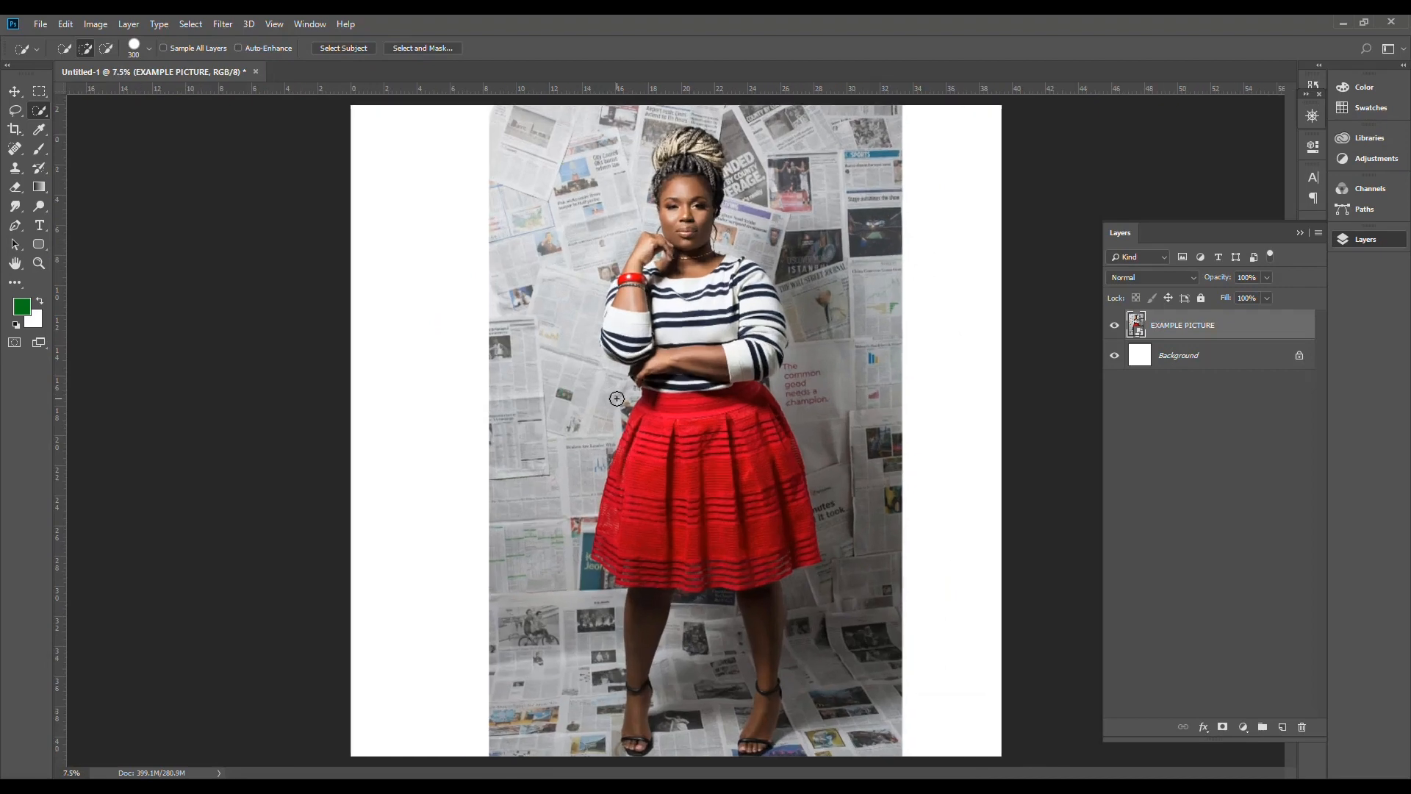
scroll(616, 398, "up", 3, "alt")
scroll(617, 398, "down", 3, "alt")
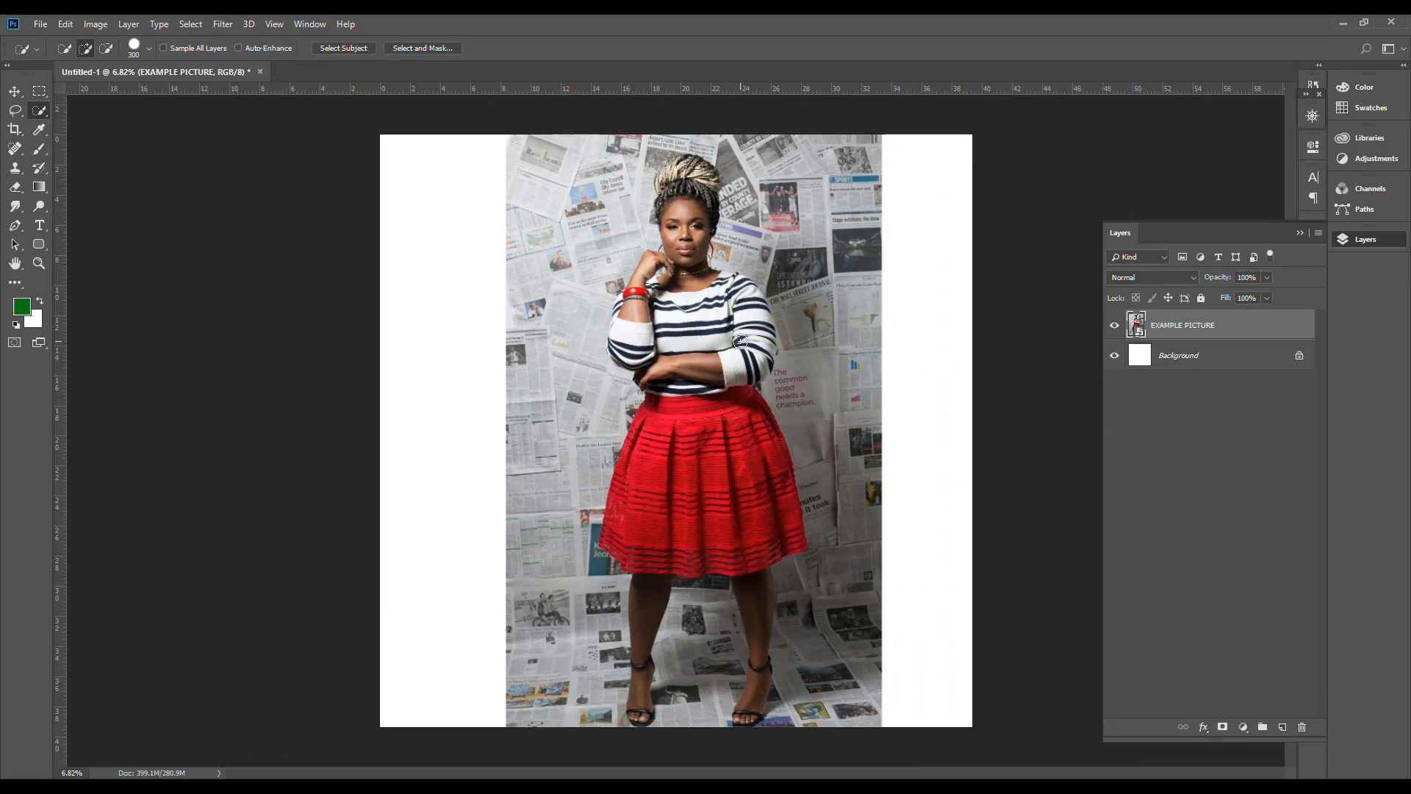
left_click(882, 110)
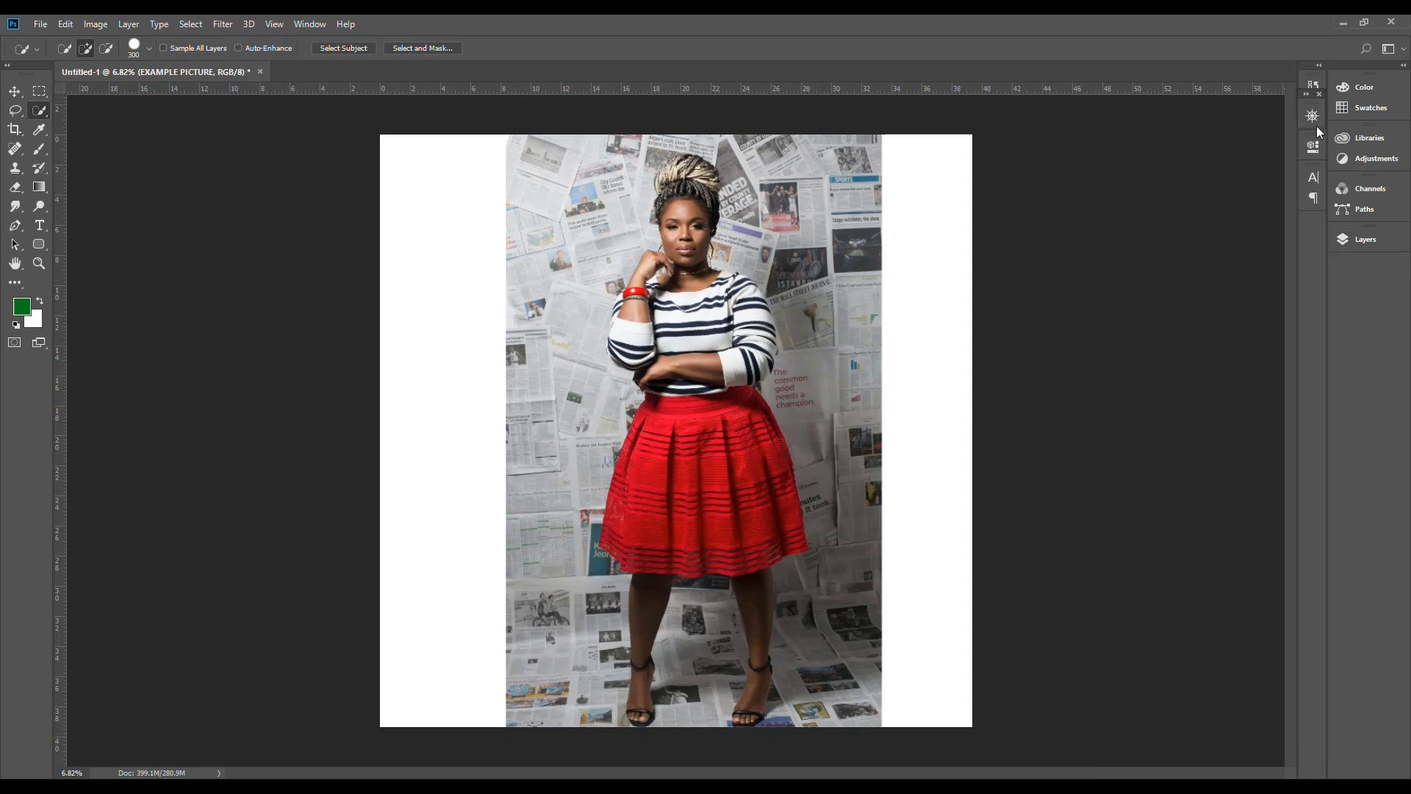
left_click(1313, 86)
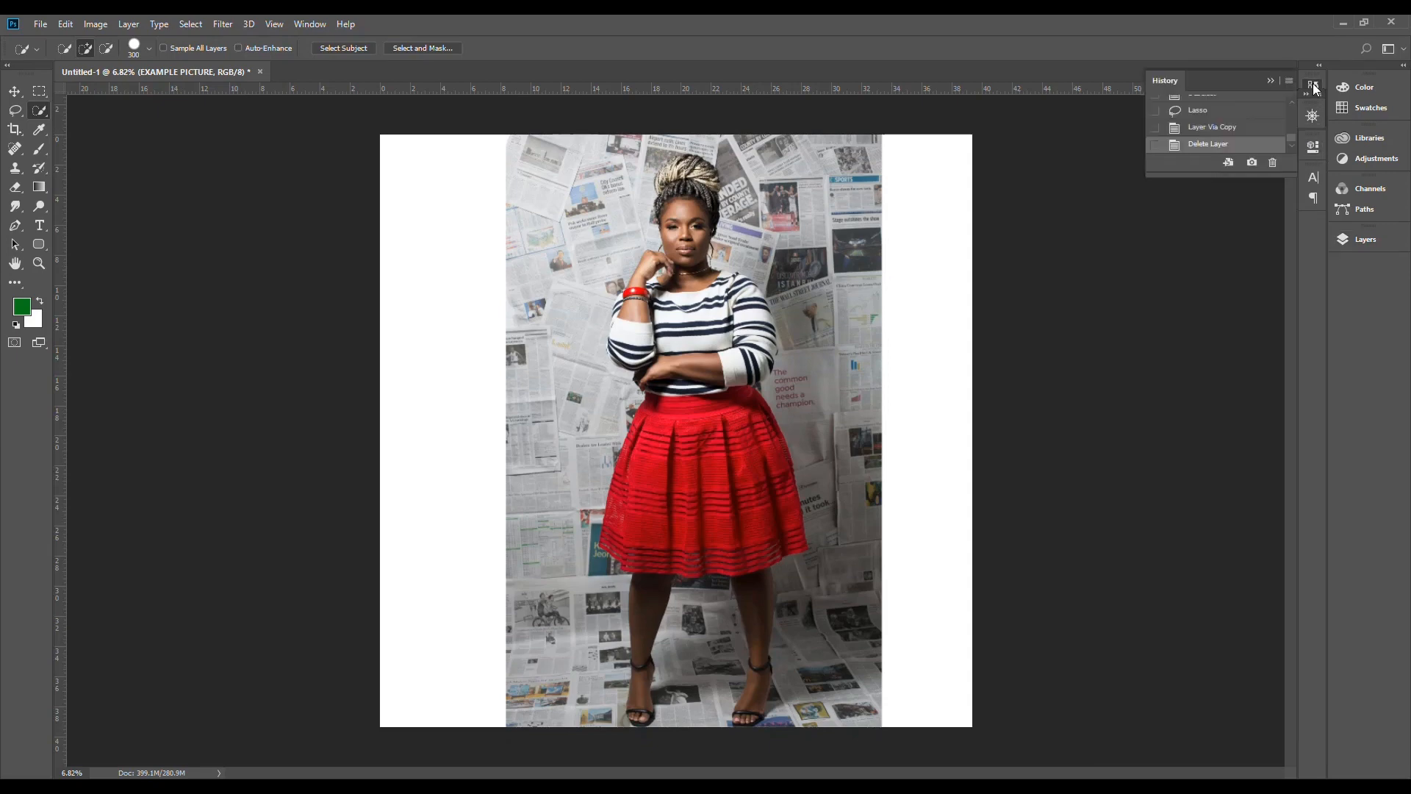
left_click(1312, 147)
left_click(1310, 120)
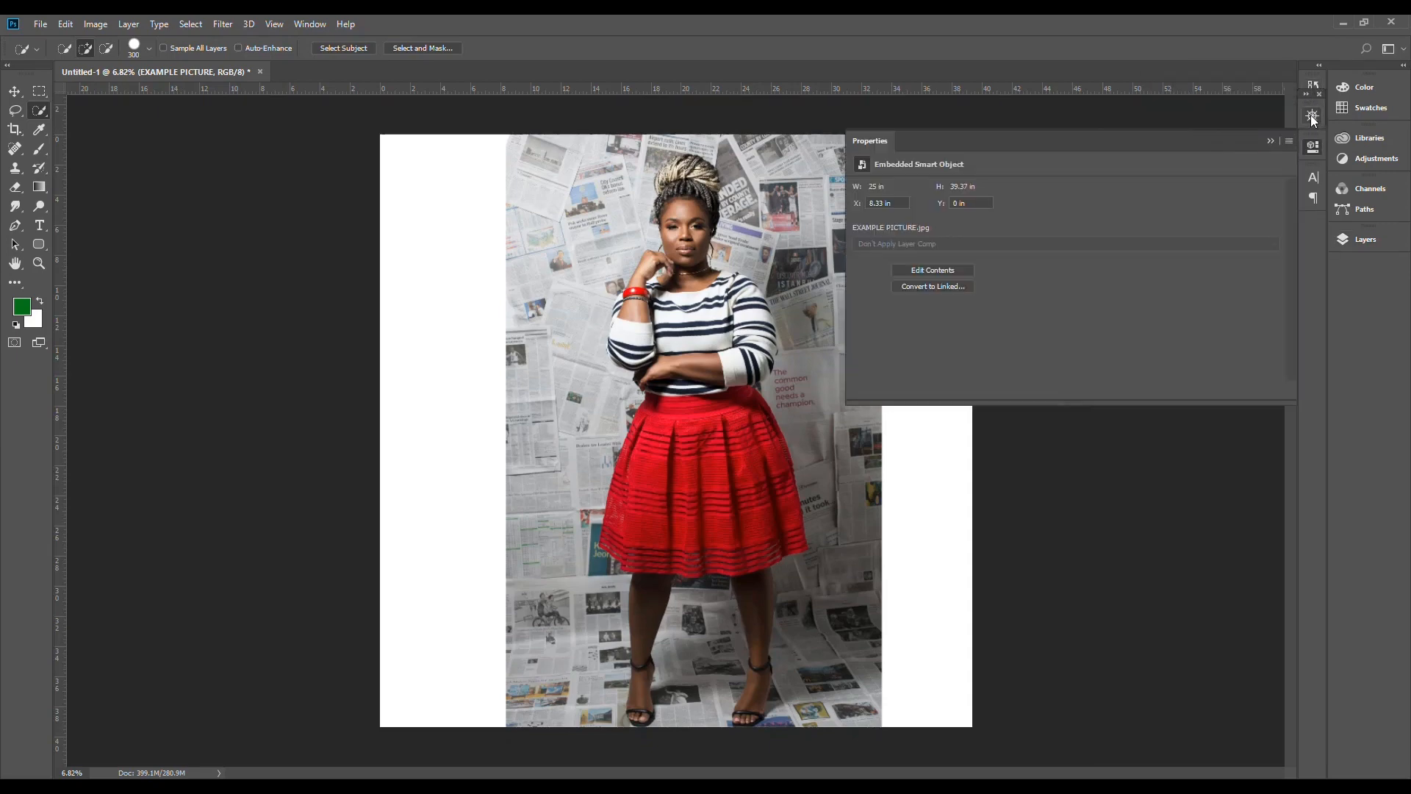
left_click(1313, 117)
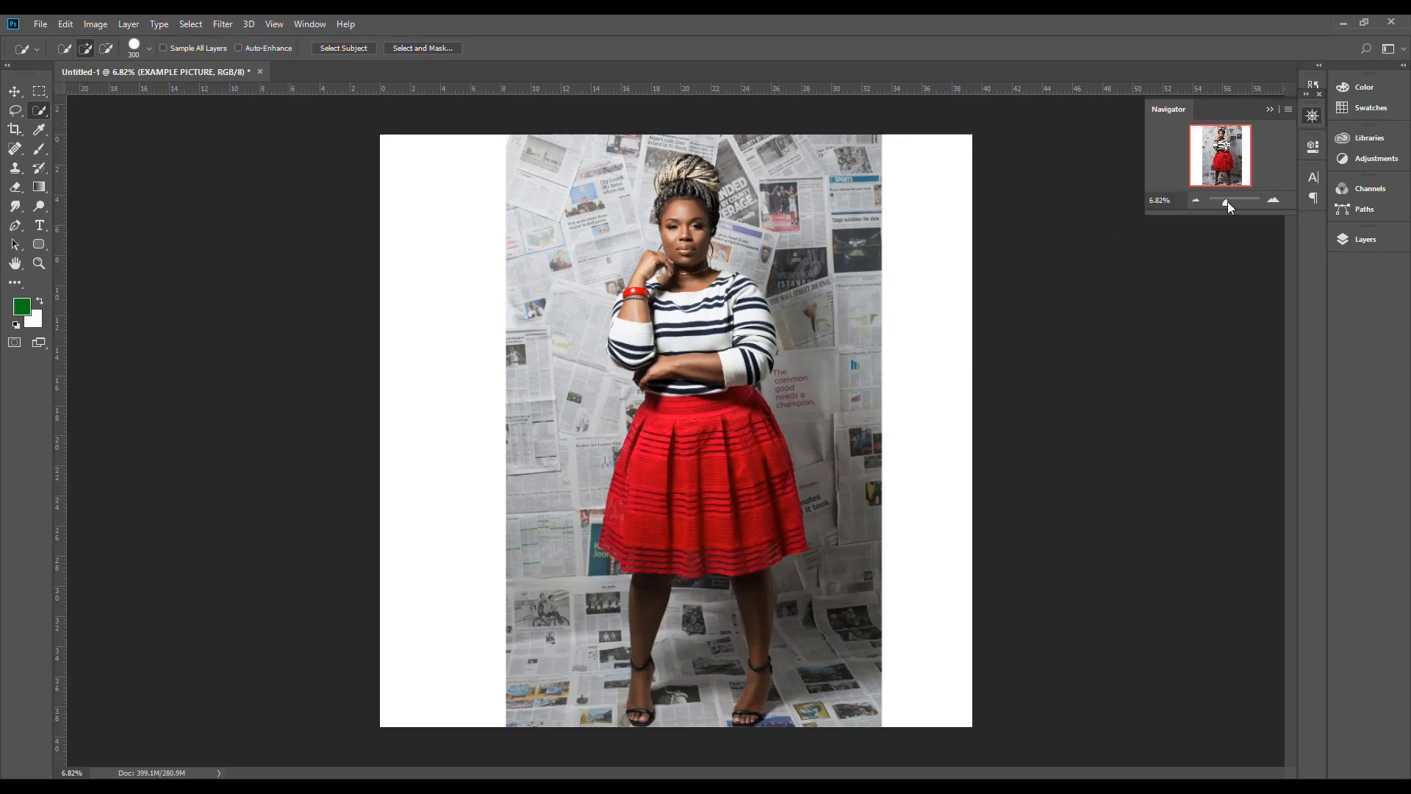
left_click_drag(1225, 201, 1227, 203)
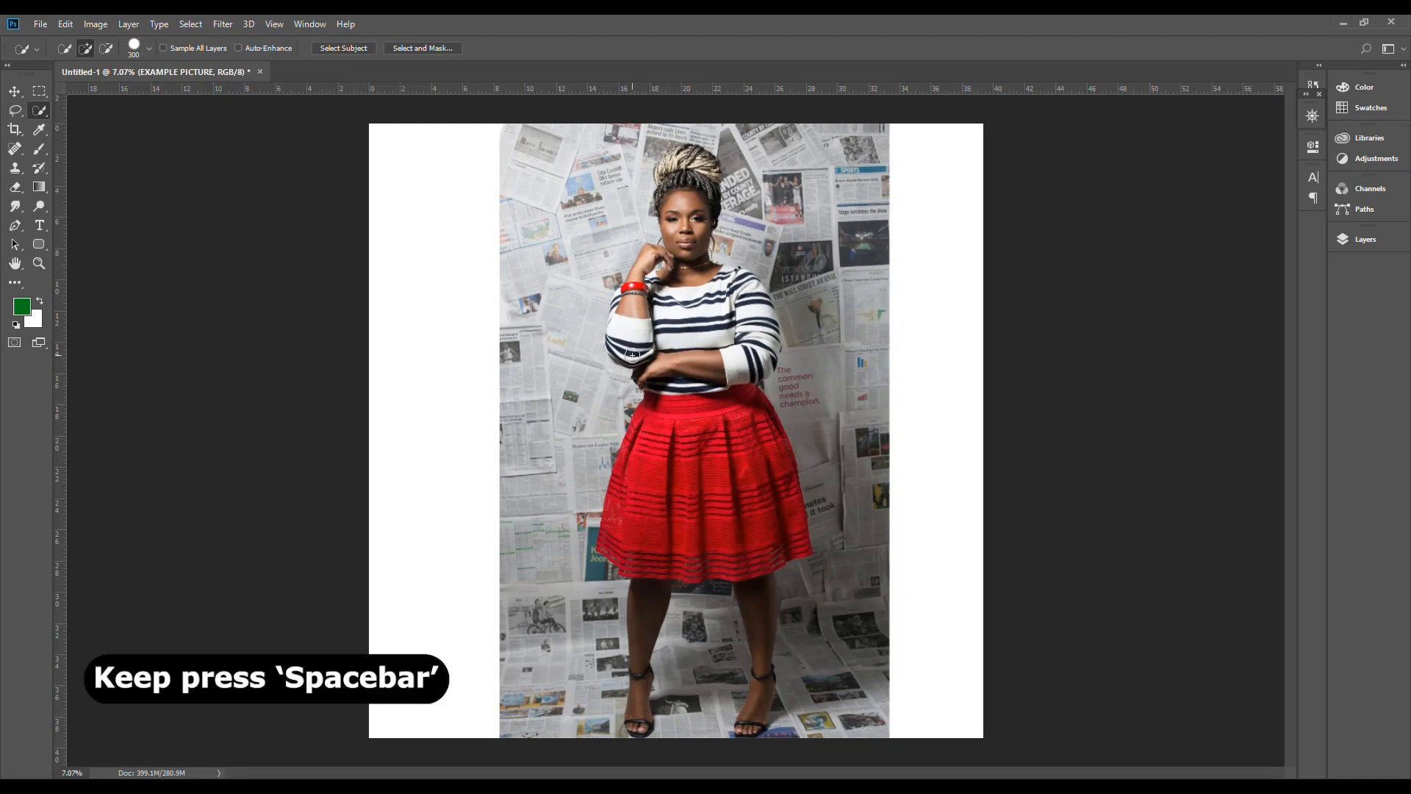
Step: Practise zooming in and panning across the picture from the woman's arms and skirt up to her face
scroll(632, 355, "up", 17)
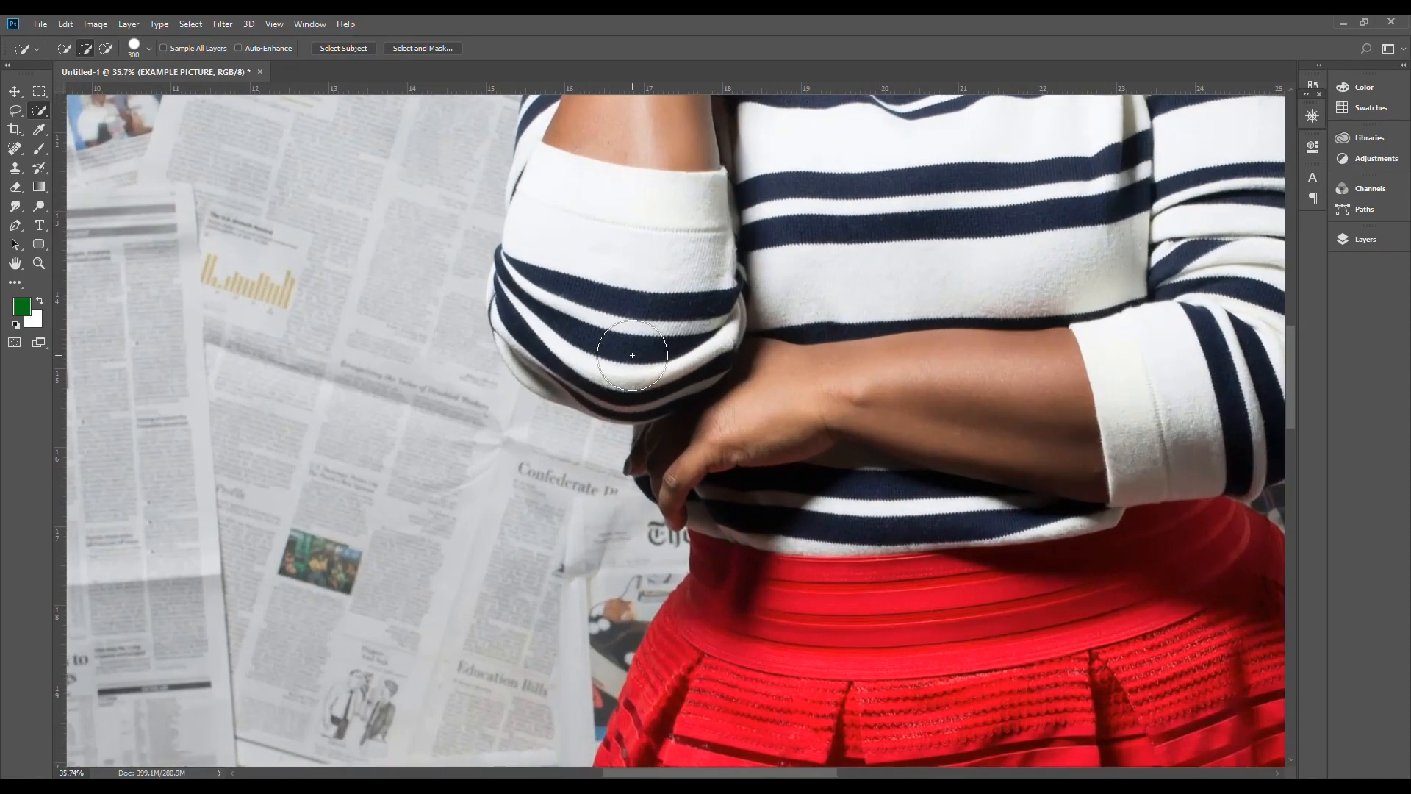
left_click_drag(660, 376, 294, 348)
left_click_drag(690, 641, 703, 399)
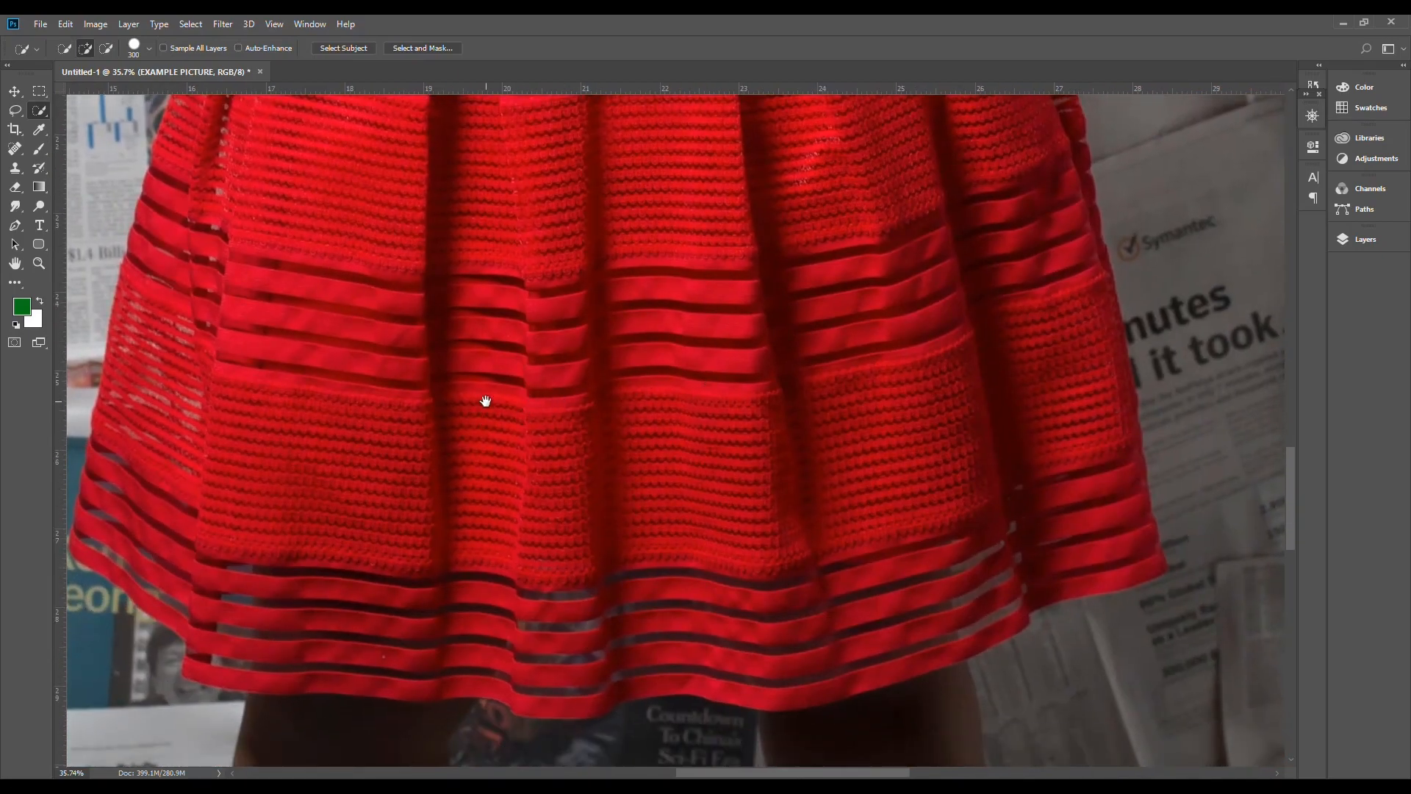
left_click_drag(482, 409, 566, 531)
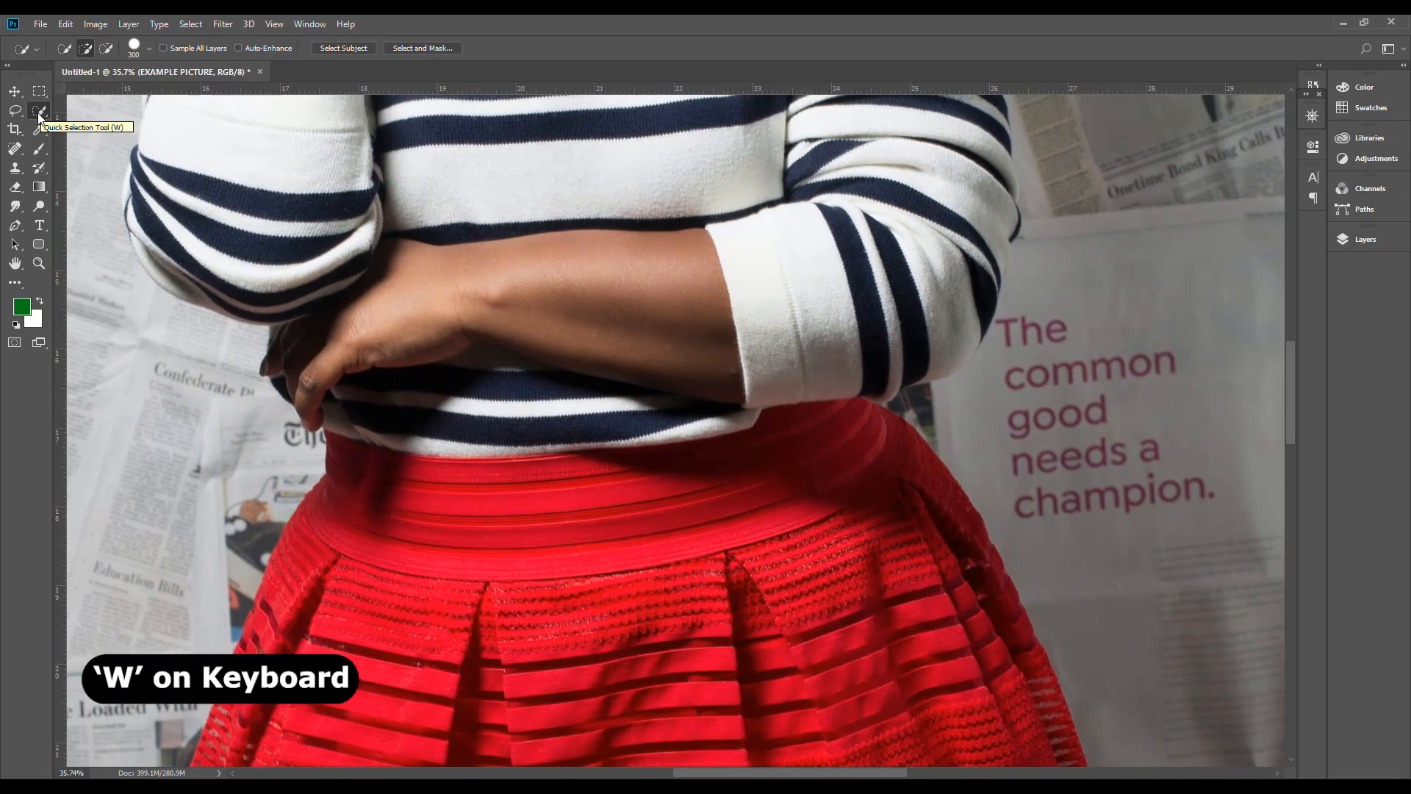
left_click_drag(491, 529, 497, 352)
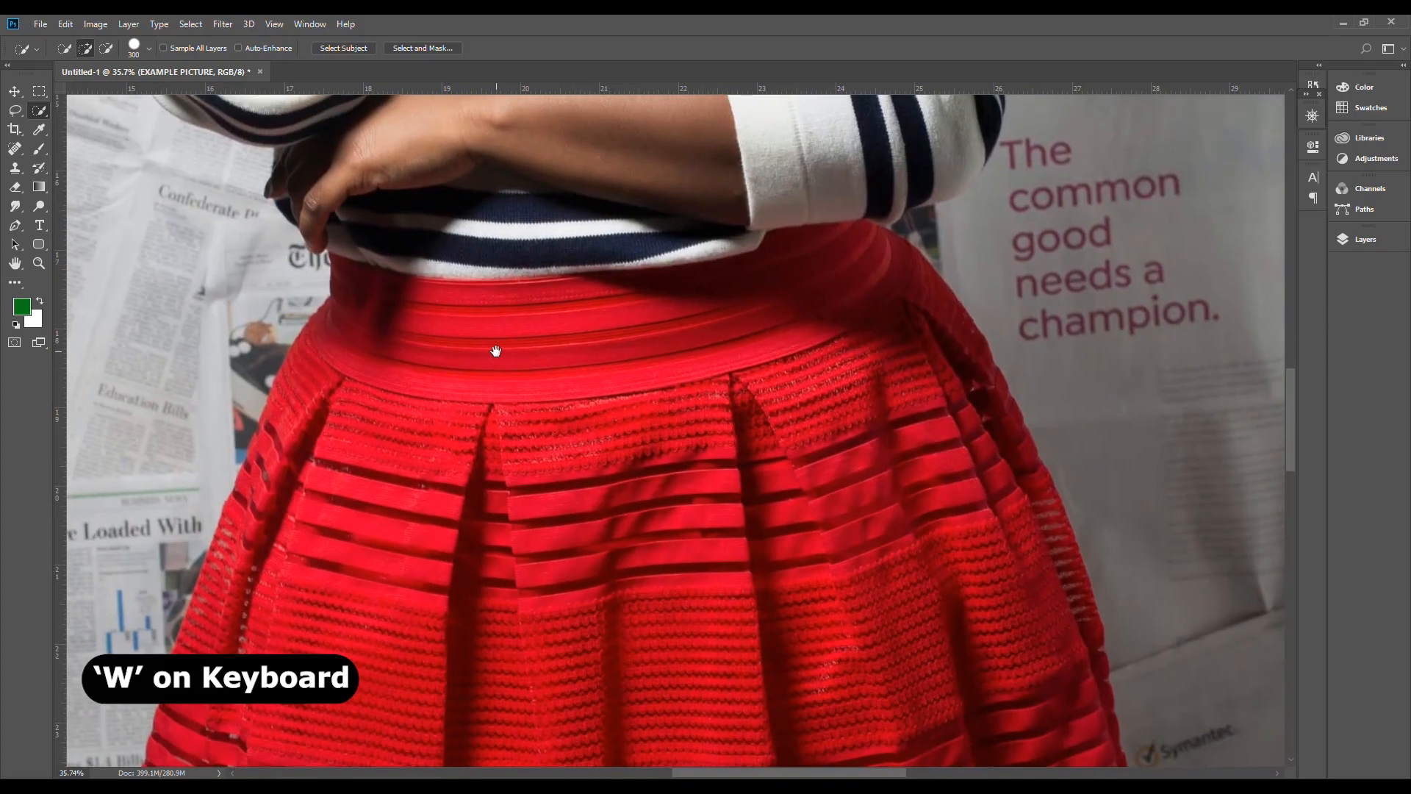
scroll(497, 351, "down", 6)
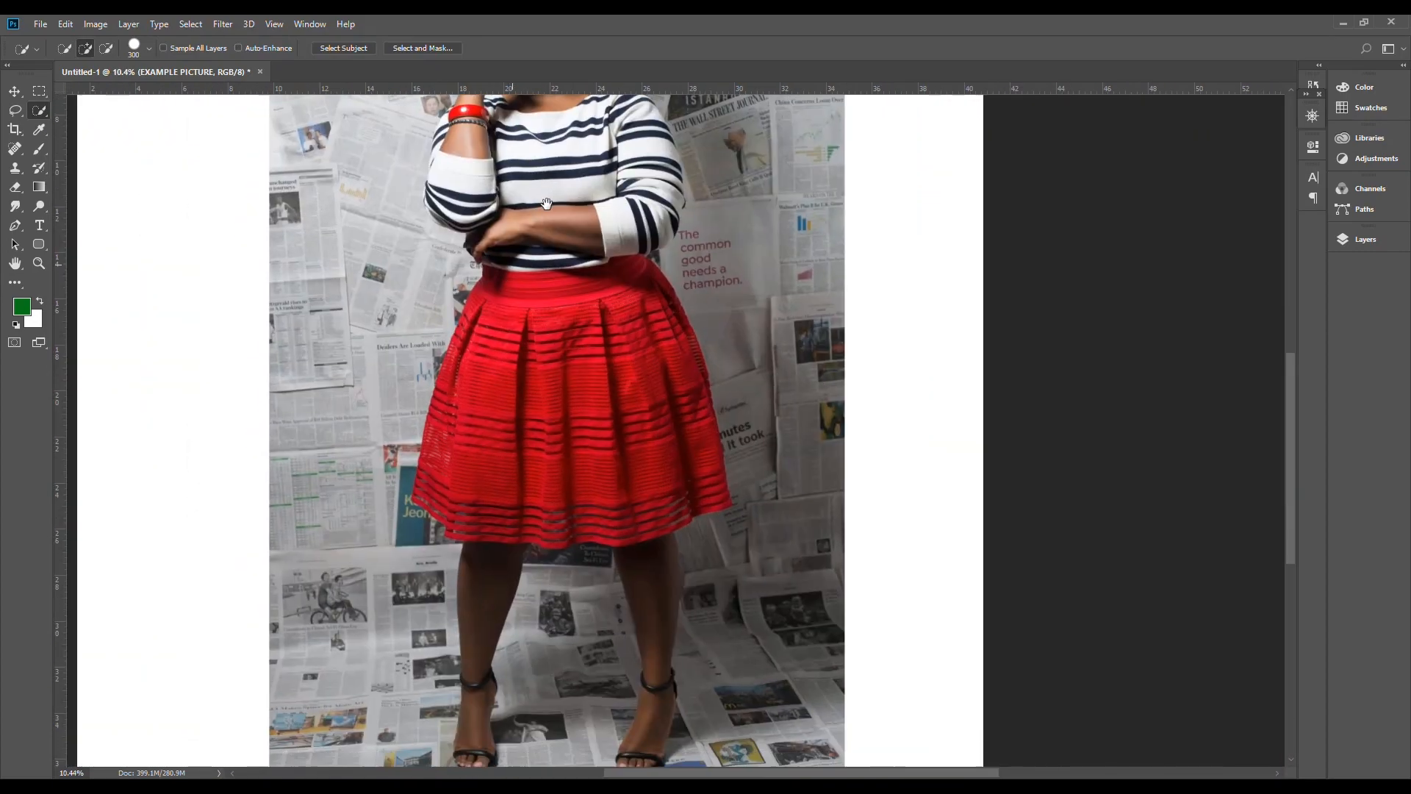
left_click_drag(547, 204, 549, 555)
scroll(540, 368, "up", 7)
left_click_drag(559, 327, 569, 389)
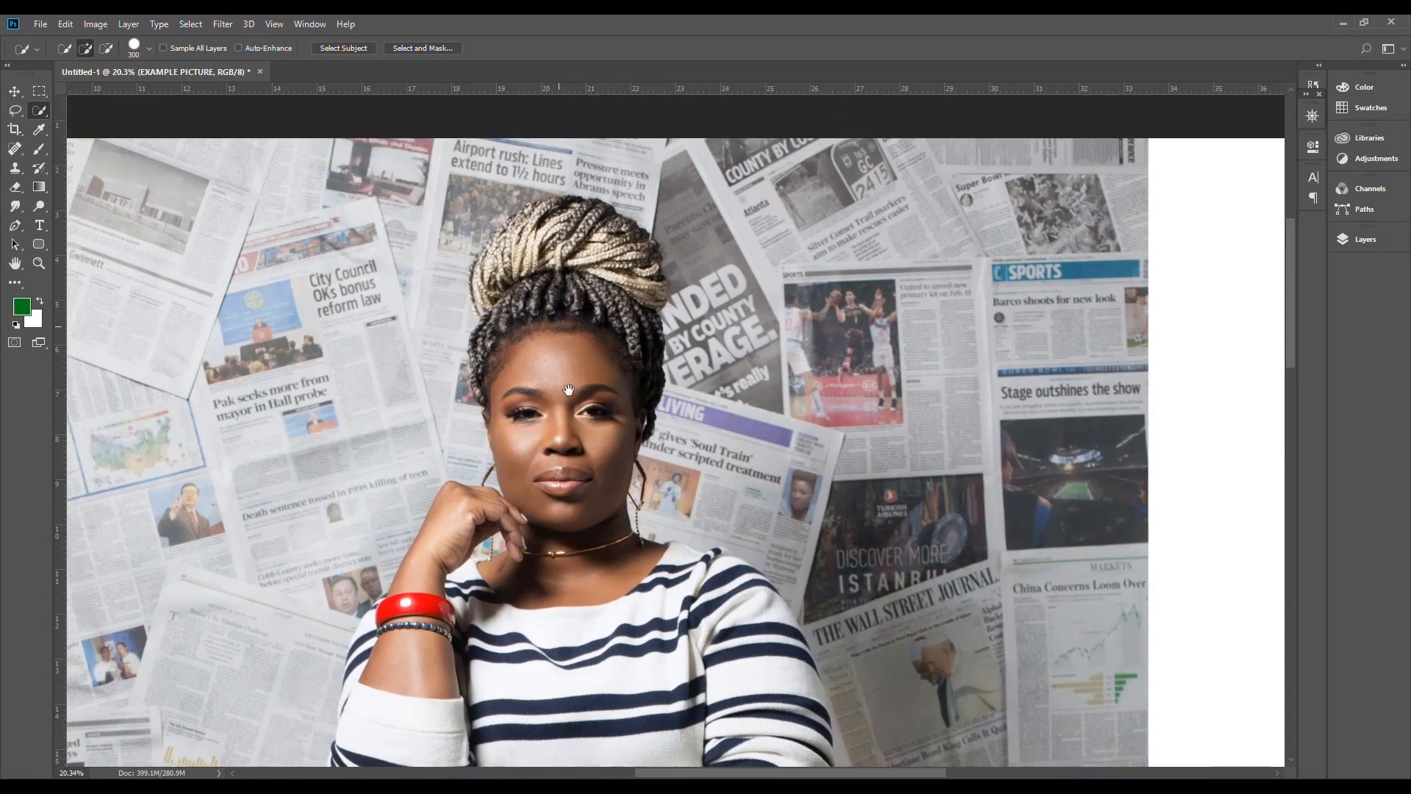
Step: Select the woman's face, neck and braided hair using the Quick Selection brush at size 125
scroll(516, 424, "up", 4)
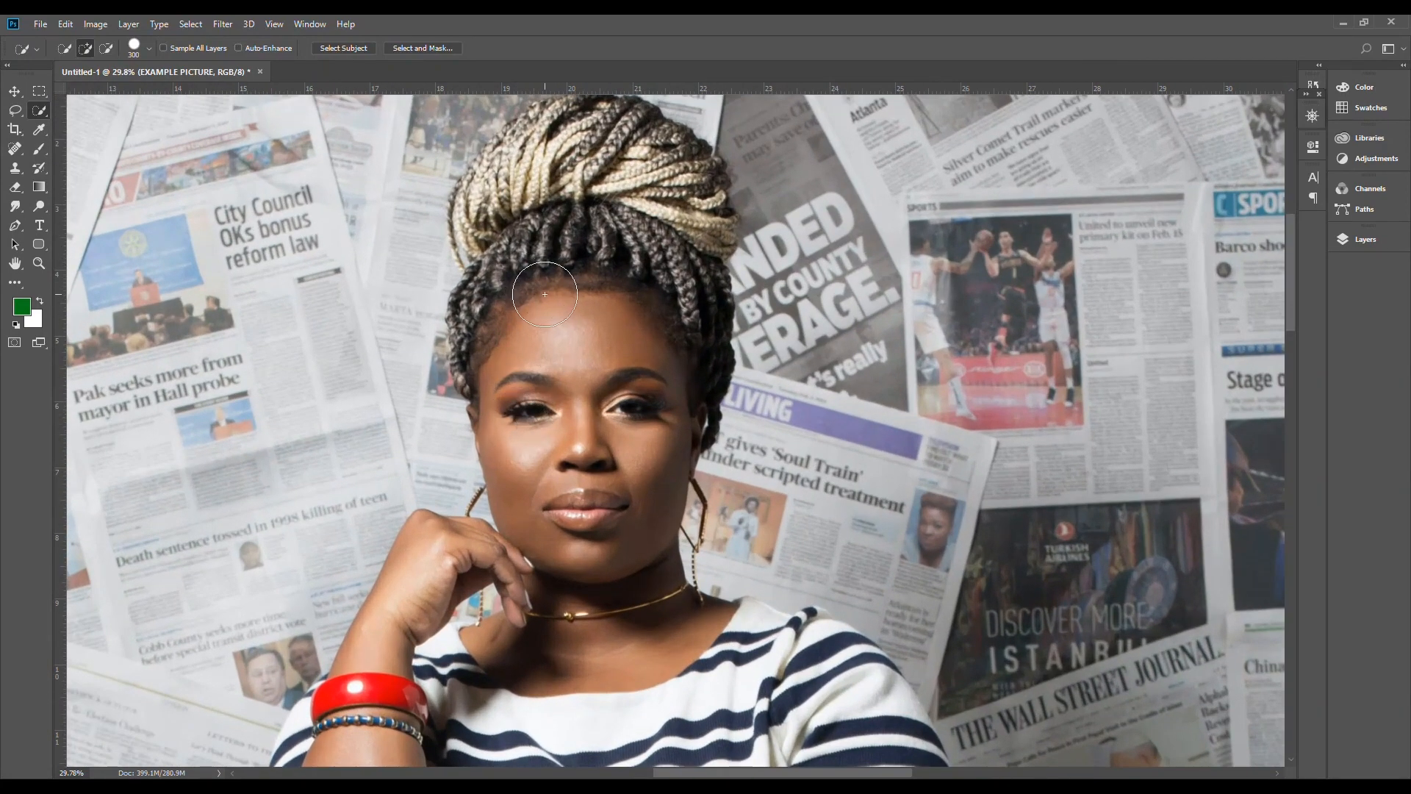
key("bracketleft")
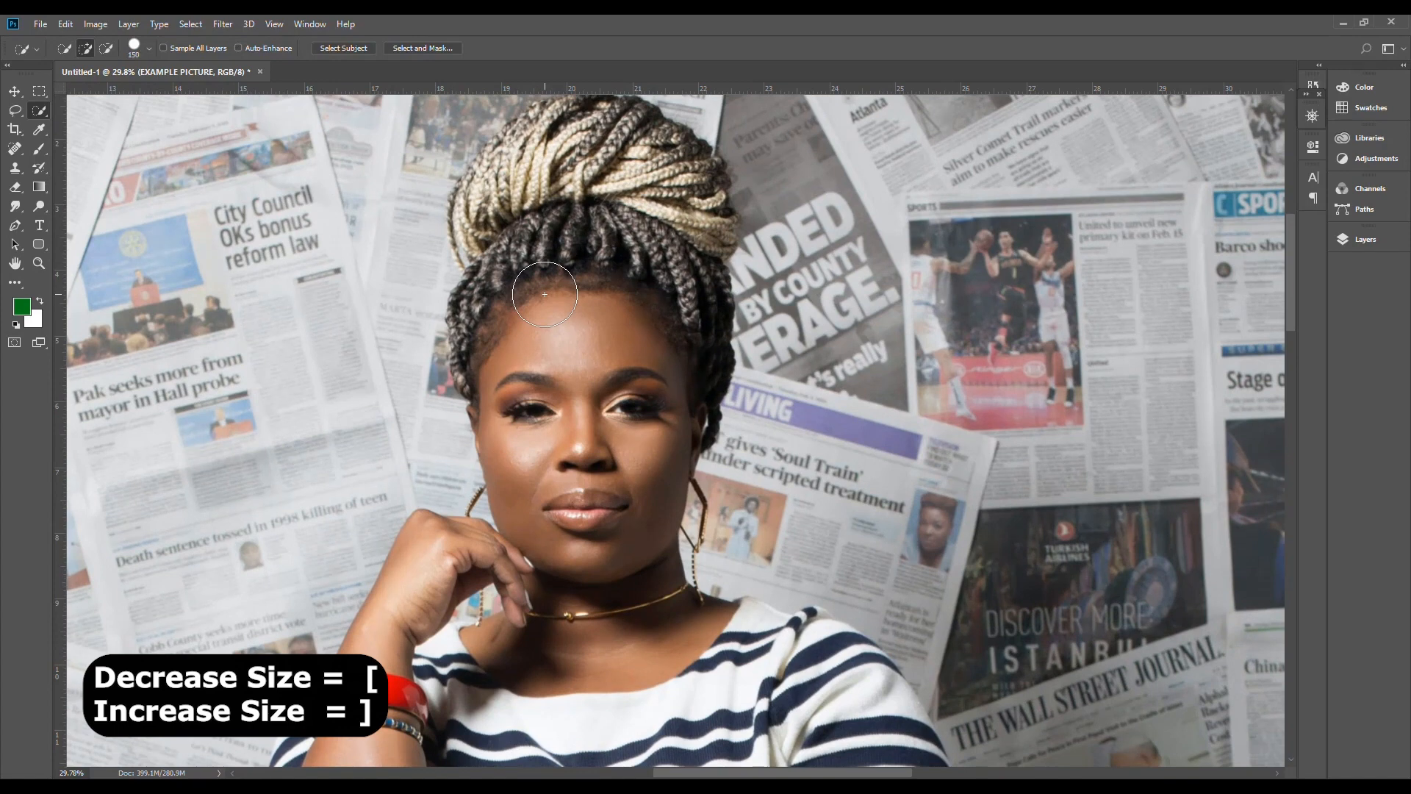
key("bracketleft")
left_click_drag(568, 470, 565, 546)
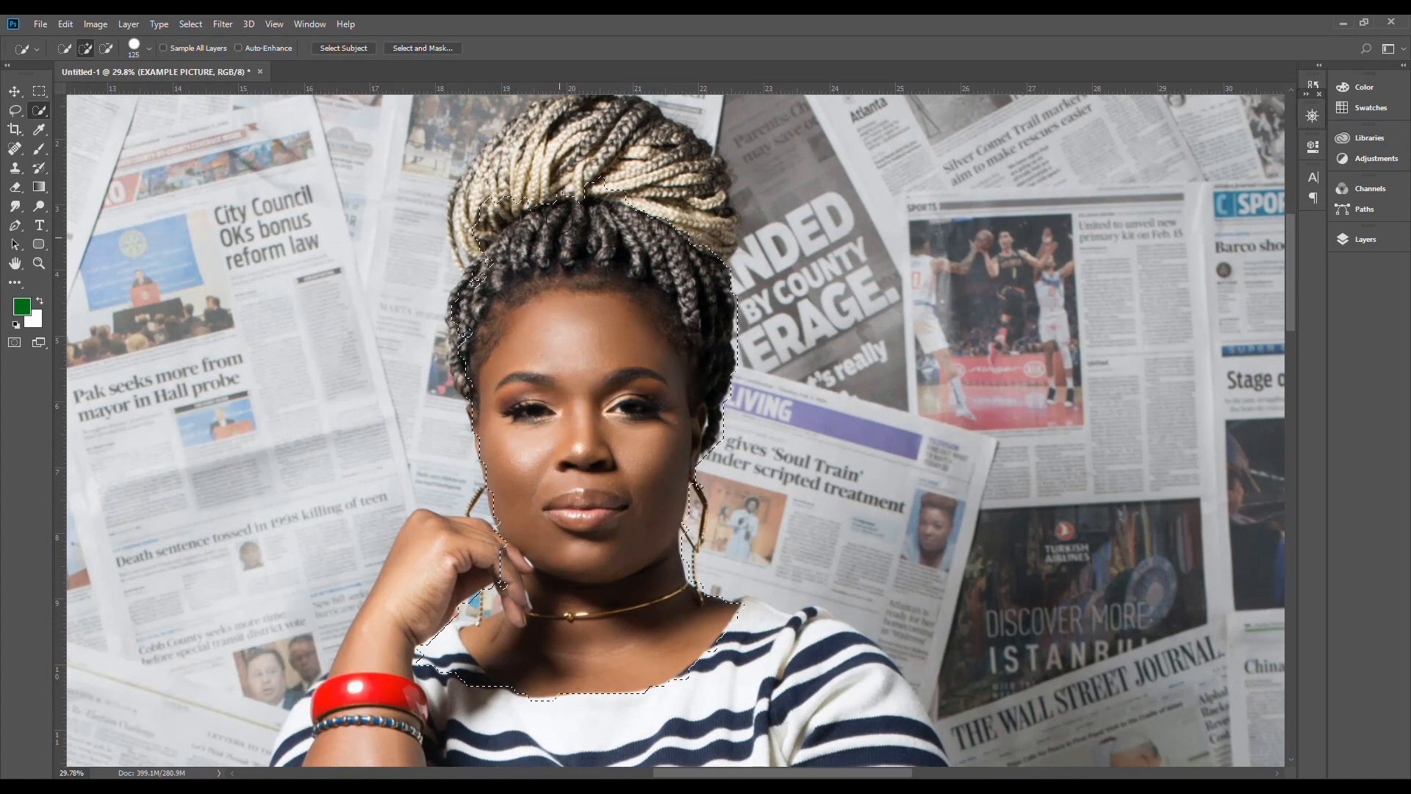
mouse_move(583, 168)
left_mouse_down()
mouse_move(647, 189)
mouse_move(687, 243)
mouse_move(687, 201)
mouse_move(659, 142)
mouse_move(612, 134)
mouse_move(504, 168)
mouse_move(473, 253)
mouse_move(469, 221)
mouse_move(487, 183)
mouse_move(563, 116)
mouse_move(521, 135)
mouse_move(466, 210)
mouse_move(514, 148)
mouse_move(527, 147)
mouse_move(533, 179)
left_mouse_up()
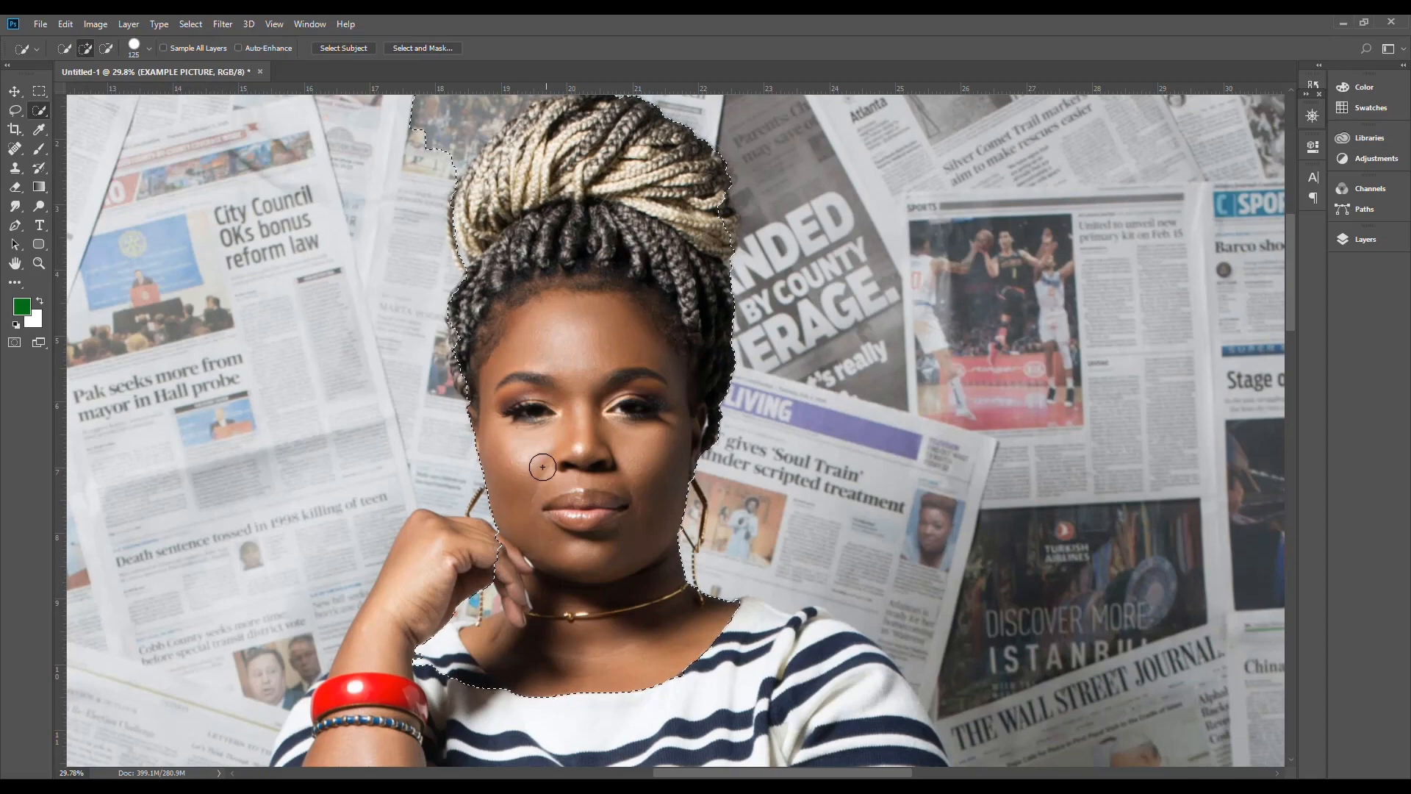
Step: Dismiss the TeamViewer error and subtract the palm side of the hand and the striped shirt from the selection with a size 50 brush
scroll(455, 702, "up", 5)
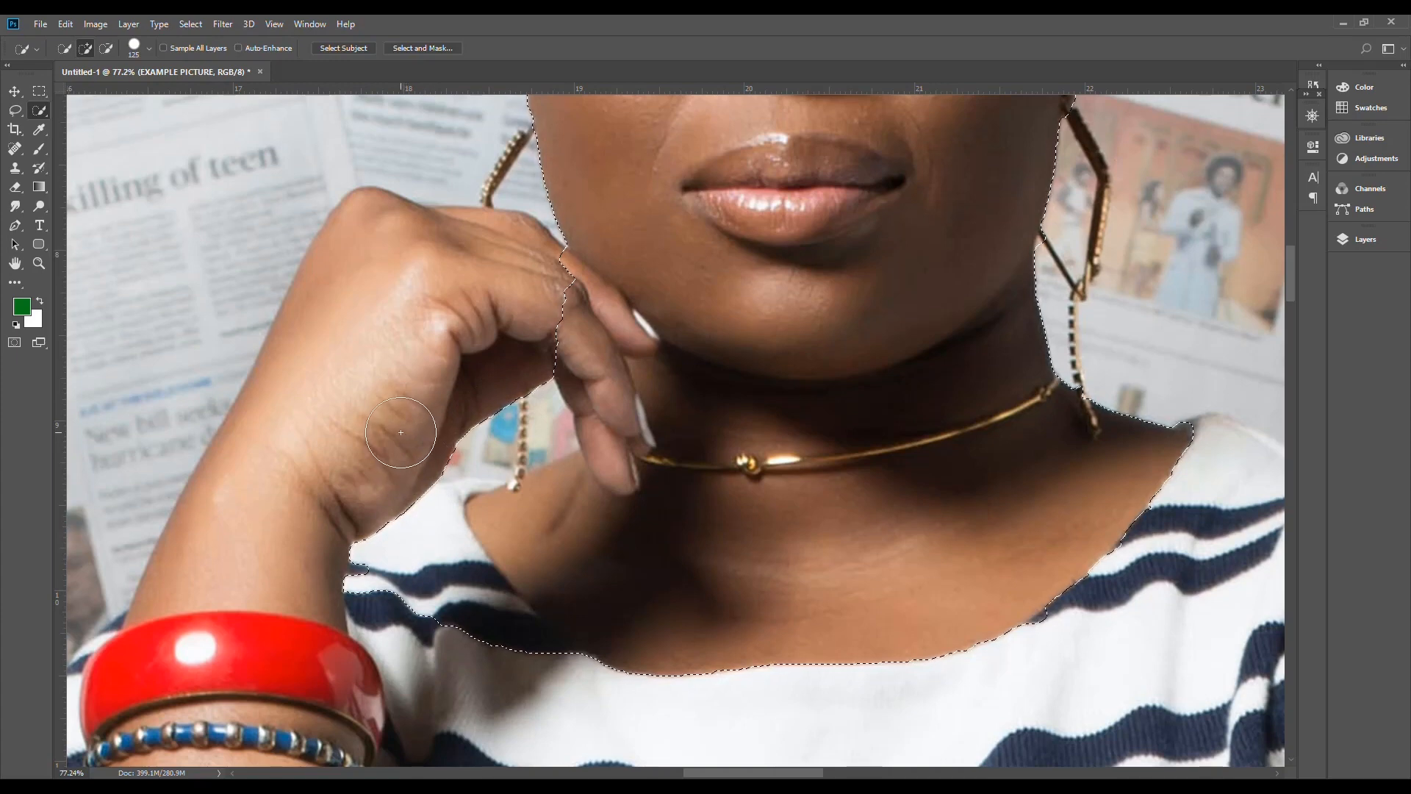
key("bracketleft")
key("bracketleft")
key("bracketleft")
key("bracketleft")
key("bracketleft")
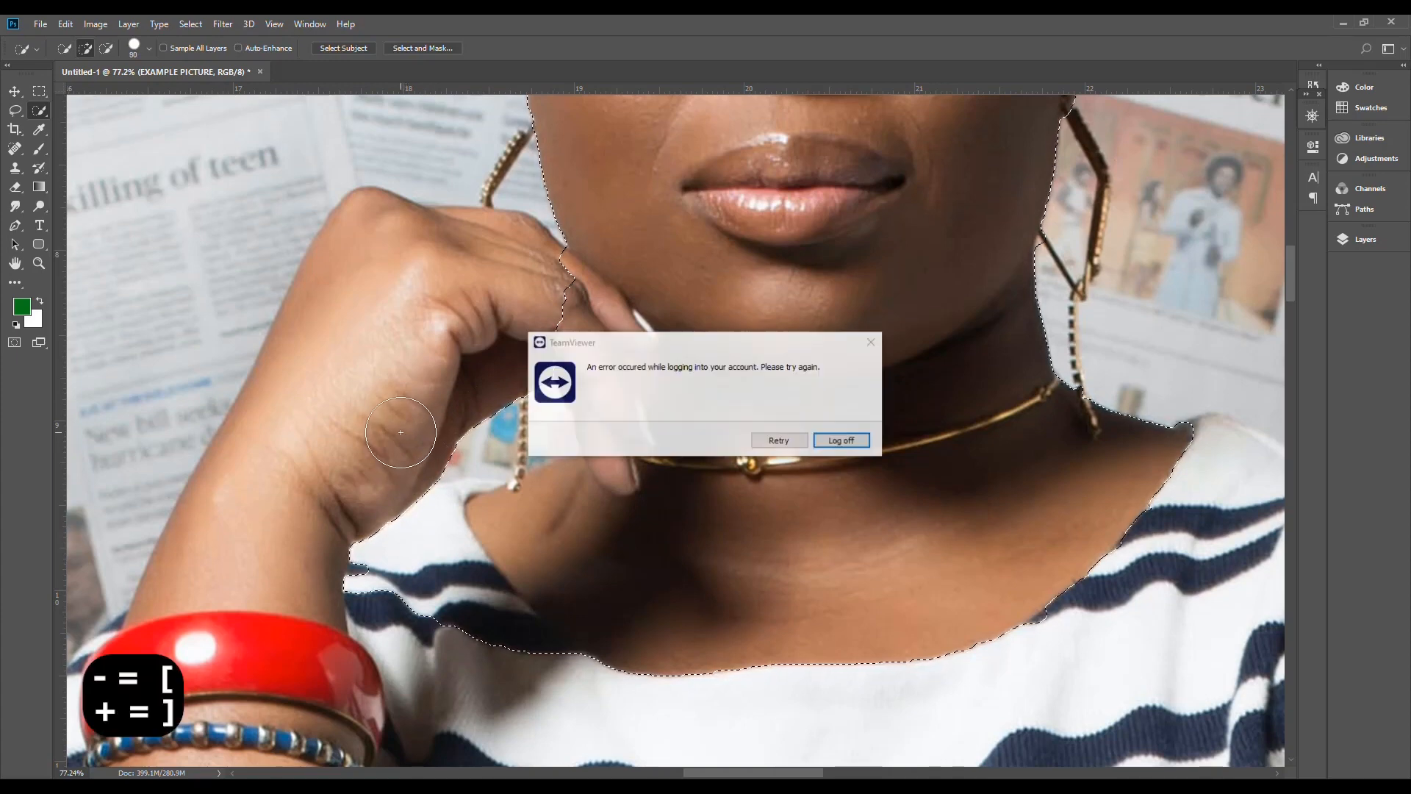
left_click(872, 341)
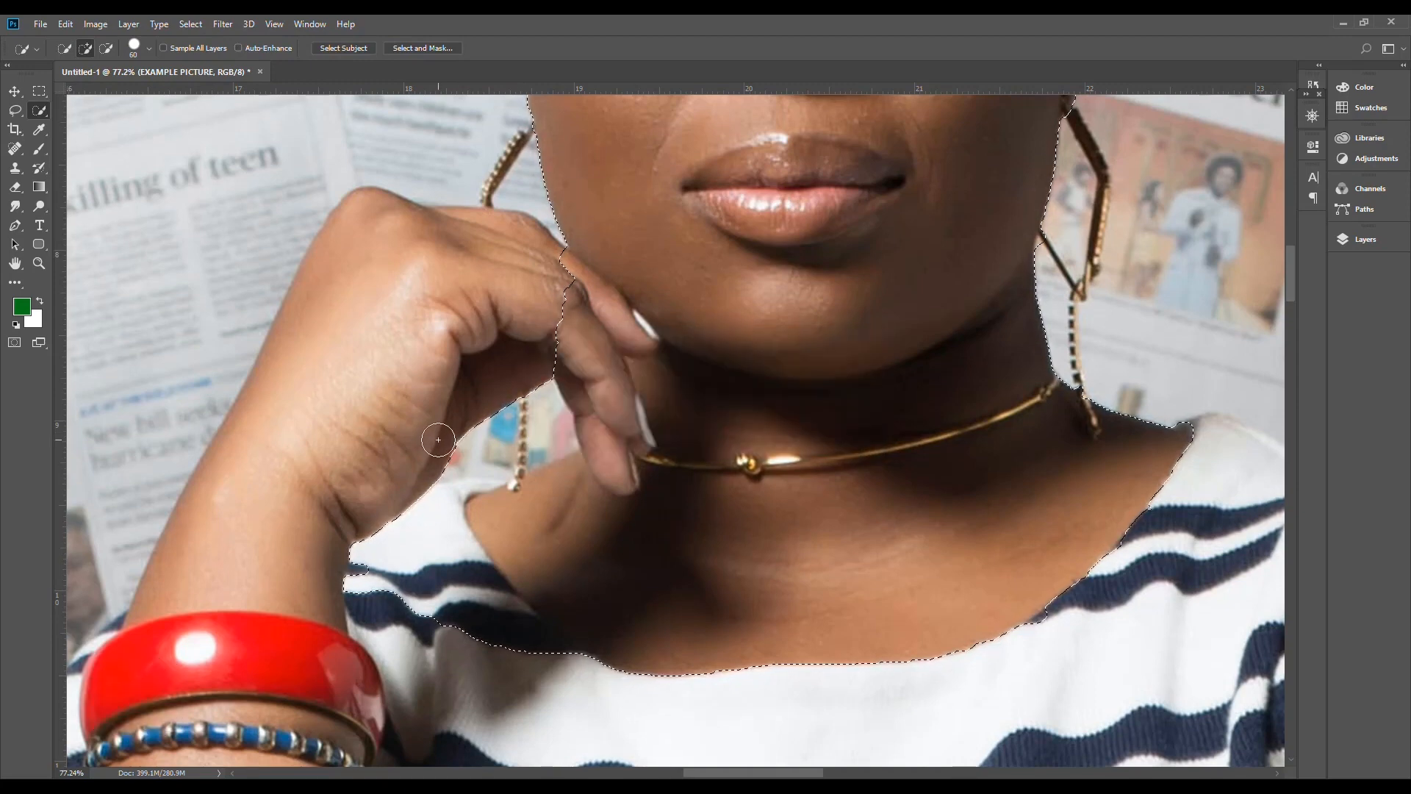
key("alt")
left_click_drag(413, 472, 477, 399)
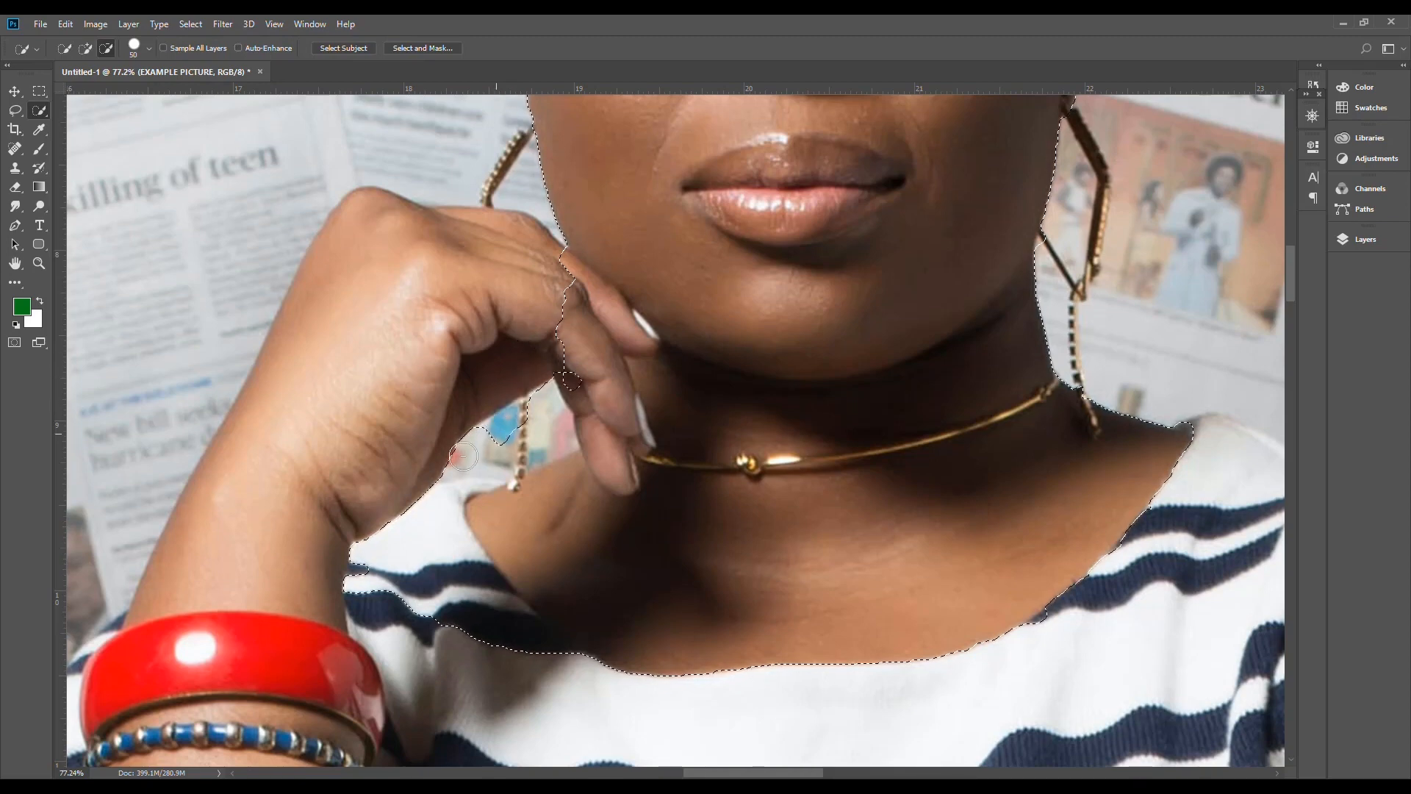
left_click_drag(436, 482, 420, 514)
mouse_move(417, 582)
left_mouse_down()
mouse_move(428, 640)
mouse_move(492, 658)
mouse_move(497, 643)
mouse_move(425, 561)
mouse_move(441, 569)
mouse_move(505, 632)
mouse_move(405, 616)
mouse_move(351, 585)
mouse_move(360, 525)
mouse_move(335, 601)
mouse_move(360, 536)
left_mouse_up()
left_click_drag(433, 449, 470, 419)
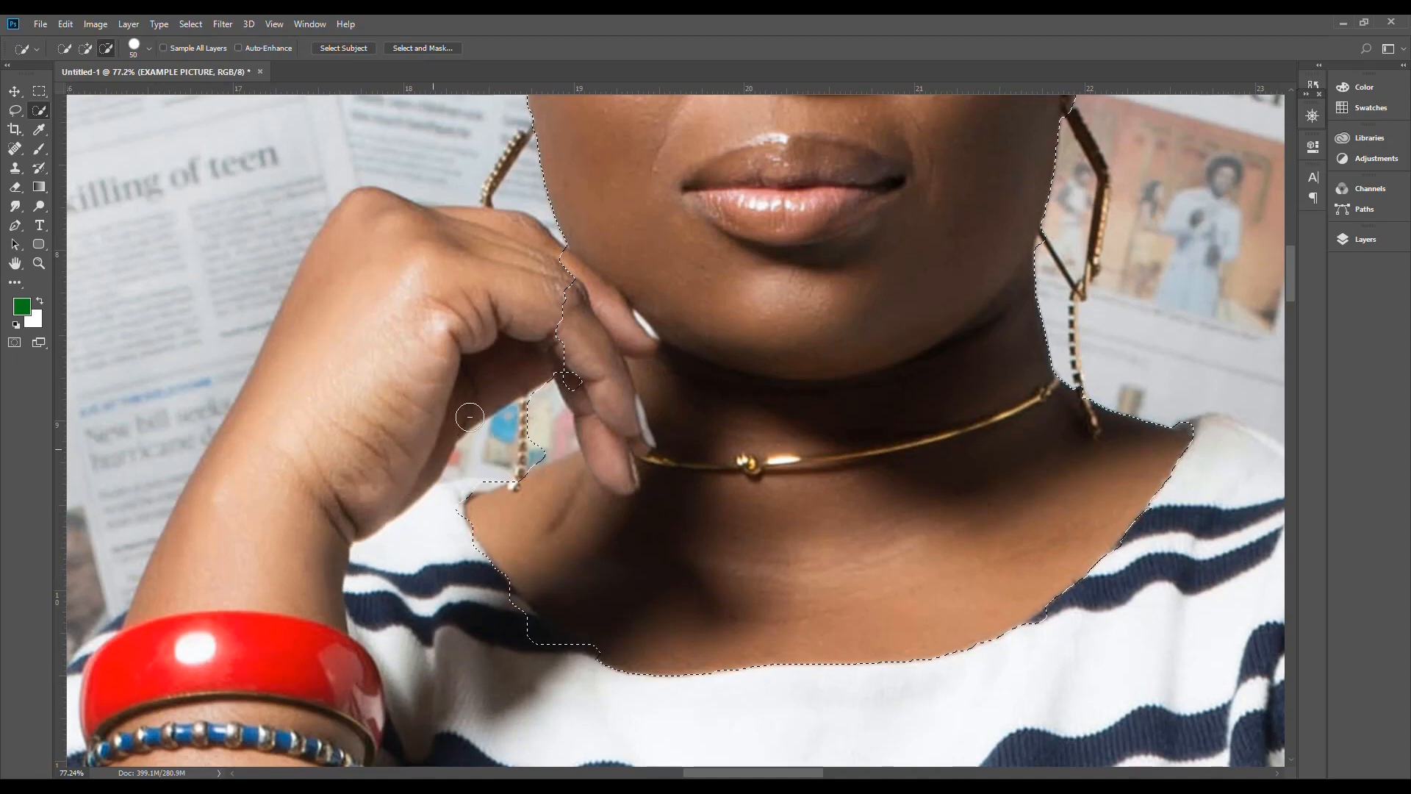
Step: Subtract the newspaper gap beside the earring and the woman's fingers from the selection with a size 20 brush
key("bracketleft")
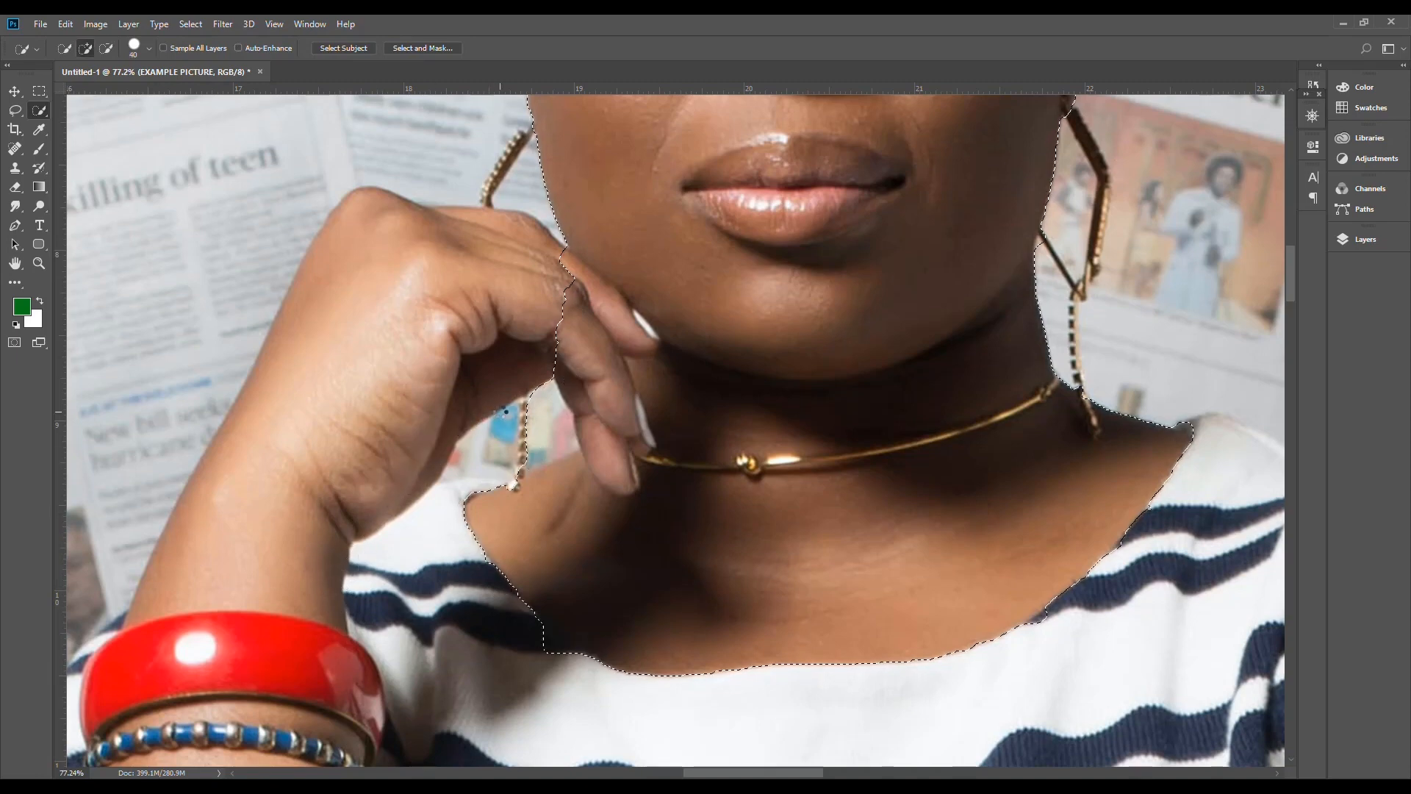
key("bracketleft")
key("bracketleft")
key("bracketleft")
key("alt")
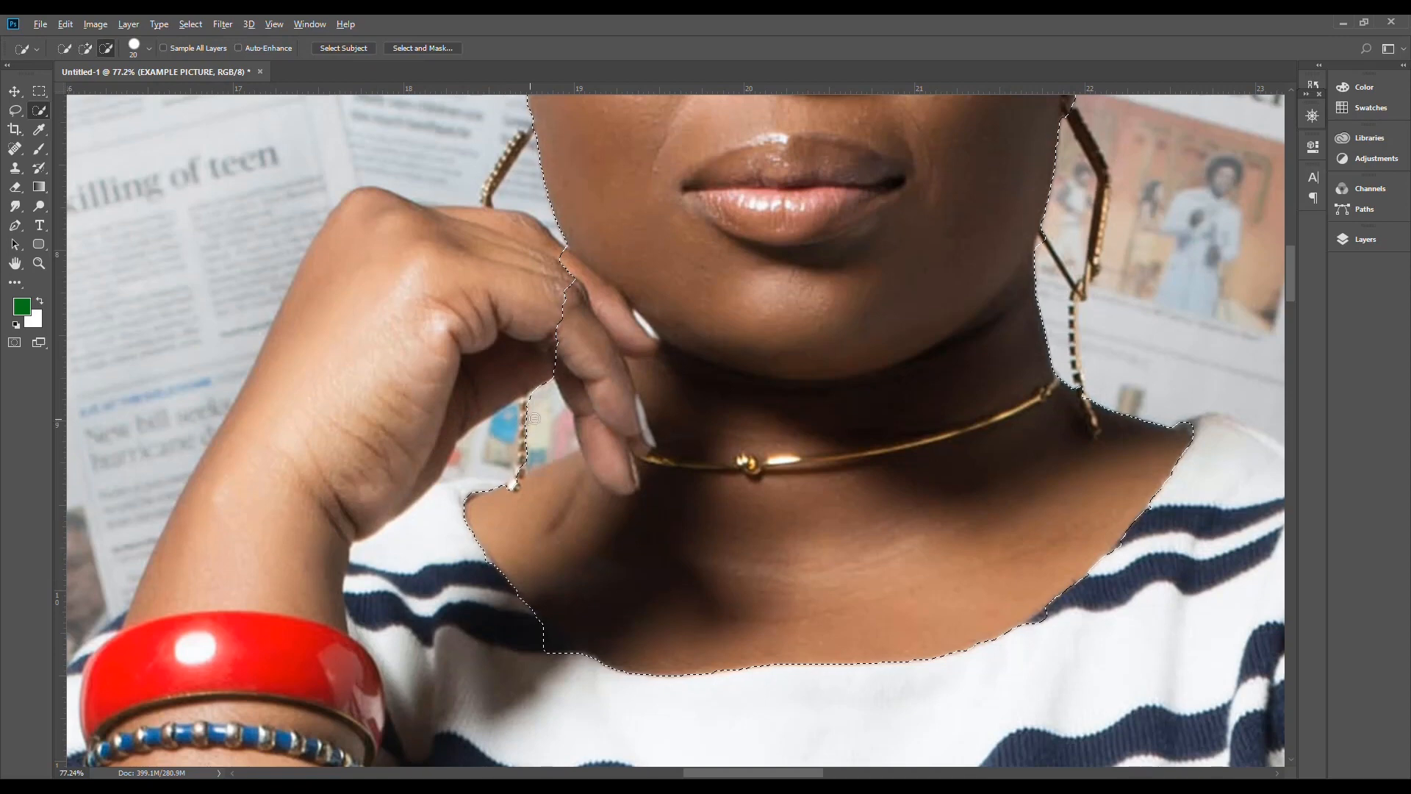
mouse_move(527, 392)
left_mouse_down()
mouse_move(533, 380)
mouse_move(540, 420)
mouse_move(506, 454)
left_mouse_up()
mouse_move(601, 344)
left_mouse_down()
mouse_move(590, 386)
mouse_move(587, 361)
mouse_move(649, 397)
mouse_move(624, 520)
left_mouse_up()
left_click(584, 376)
Step: Add the missing outer braids on the left side of the head and subtract the newspaper photo beside them
left_click_drag(577, 264, 566, 519)
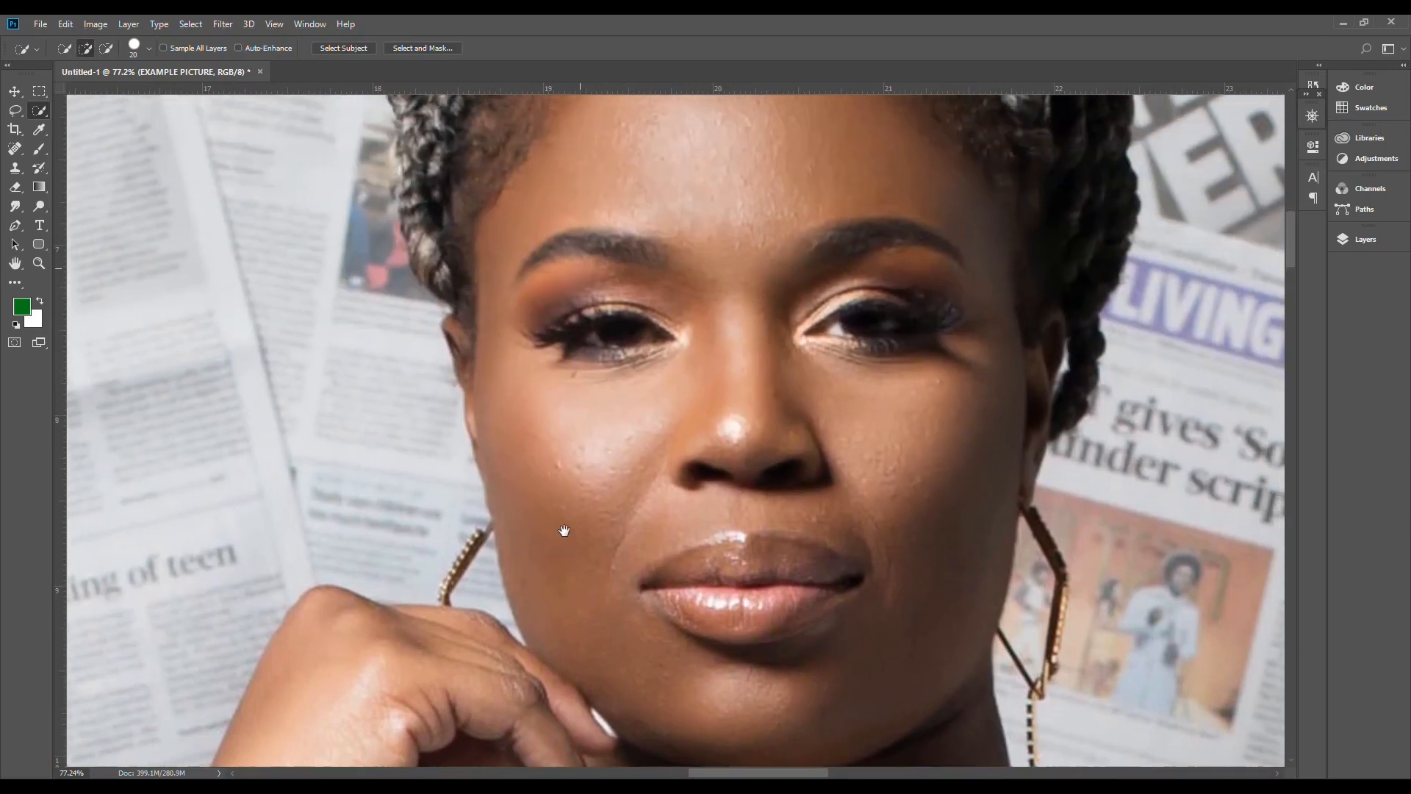
left_click_drag(534, 296, 534, 491)
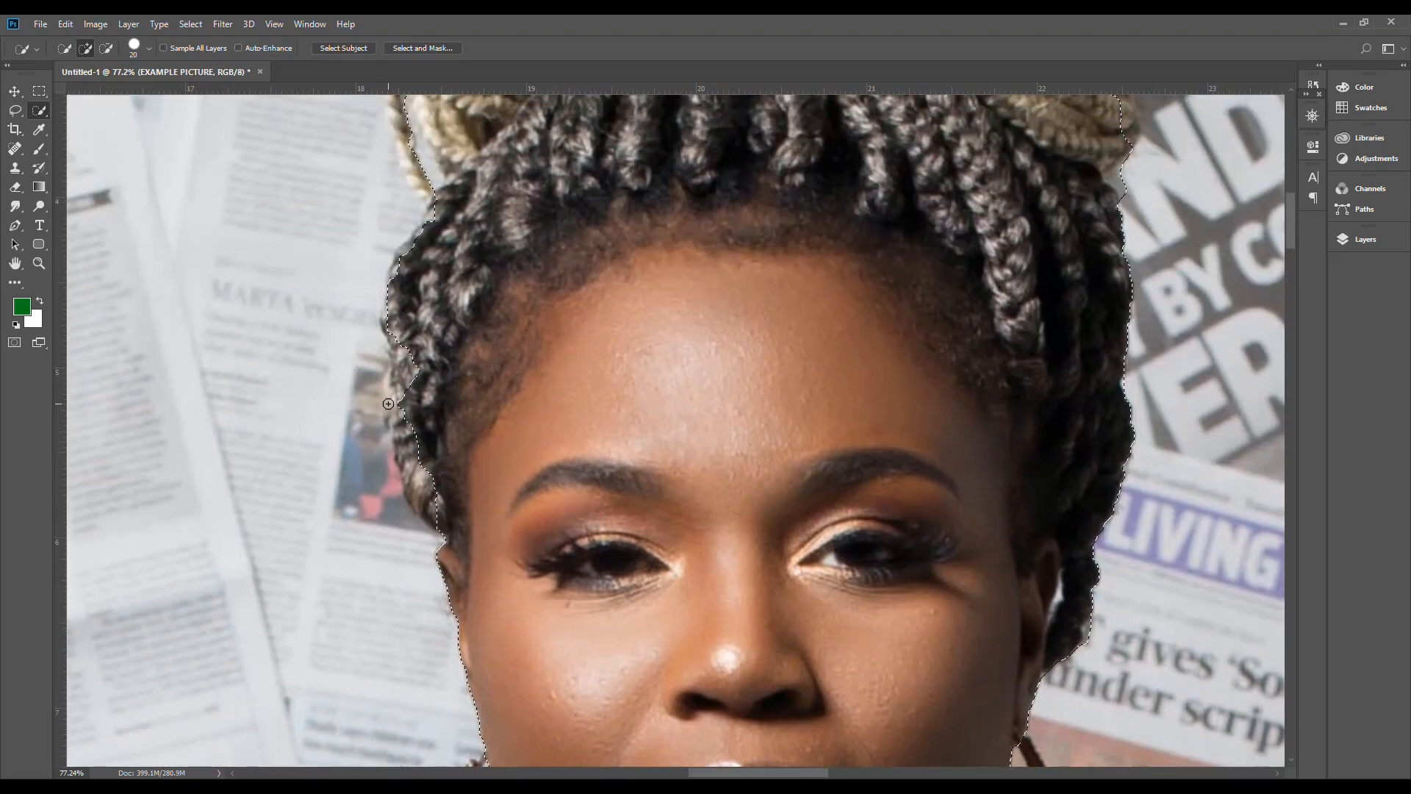
left_click(405, 365)
mouse_move(404, 365)
left_mouse_down()
mouse_move(442, 501)
mouse_move(408, 449)
left_mouse_up()
key("alt")
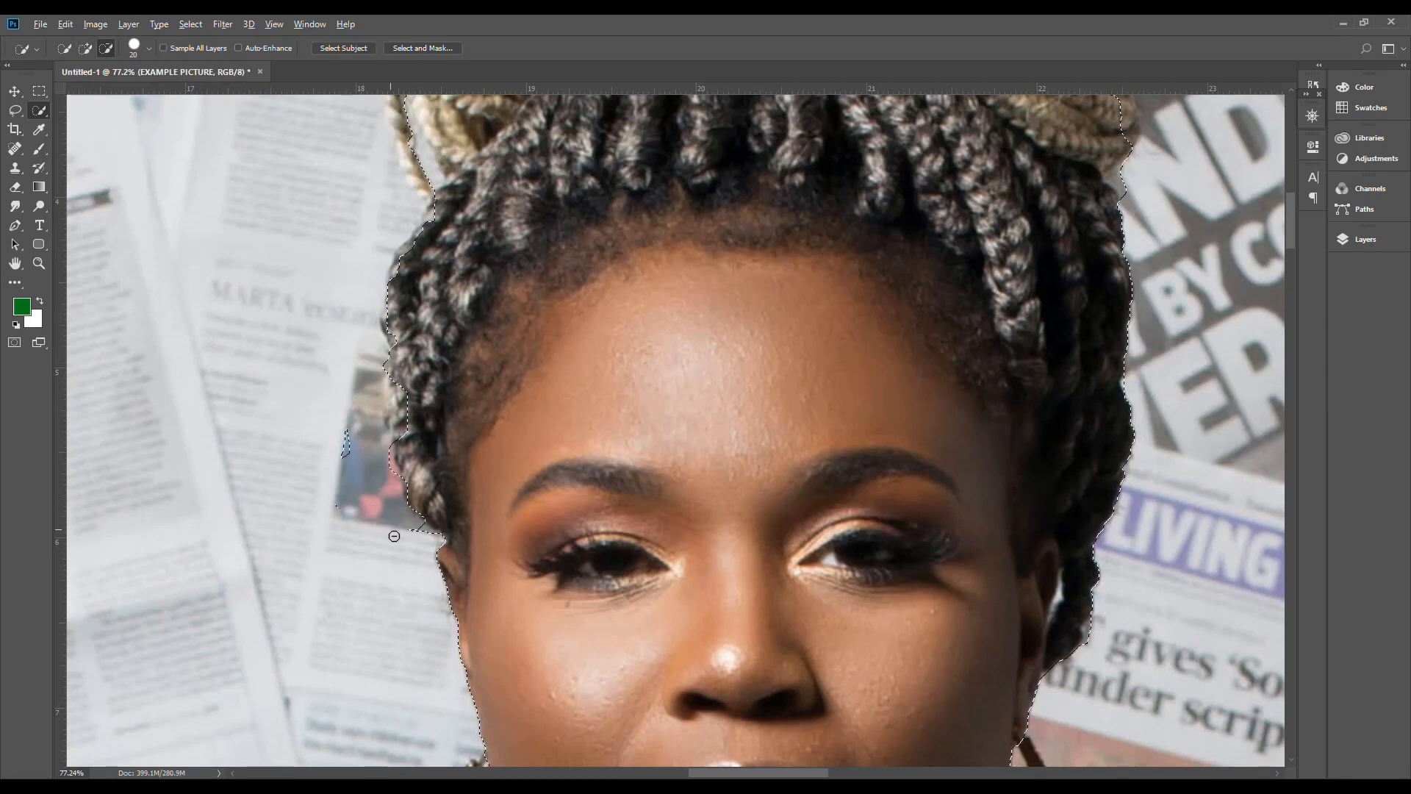
left_click(345, 444)
Step: Subtract the newspaper photo above and left of the blonde braided bun from the selection
left_click_drag(485, 314, 488, 580)
left_click_drag(530, 362, 487, 647)
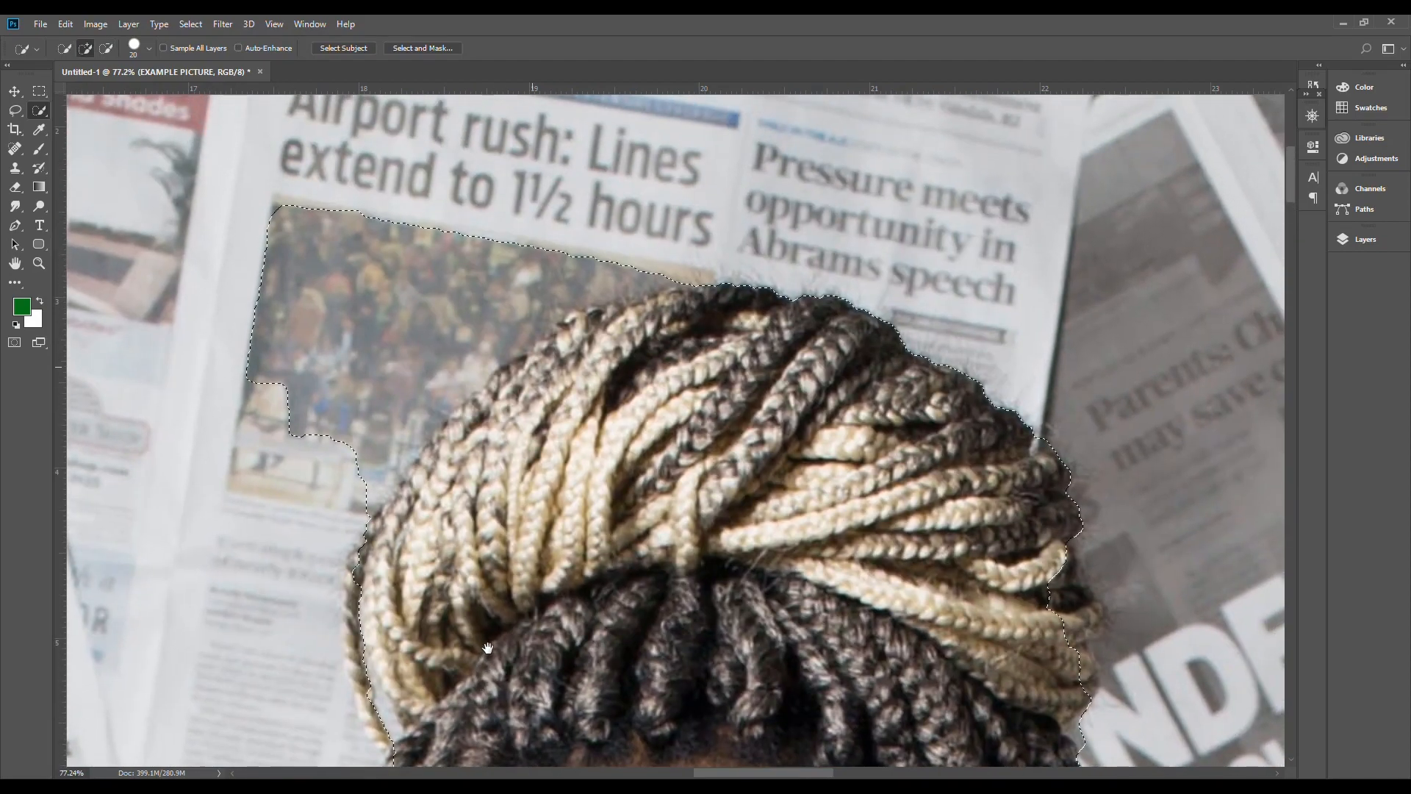
mouse_move(220, 337)
left_mouse_down()
mouse_move(316, 227)
mouse_move(436, 220)
mouse_move(312, 261)
mouse_move(259, 387)
mouse_move(309, 369)
mouse_move(278, 433)
mouse_move(293, 422)
mouse_move(290, 440)
mouse_move(355, 449)
mouse_move(367, 474)
mouse_move(390, 457)
mouse_move(401, 484)
mouse_move(388, 450)
left_mouse_up()
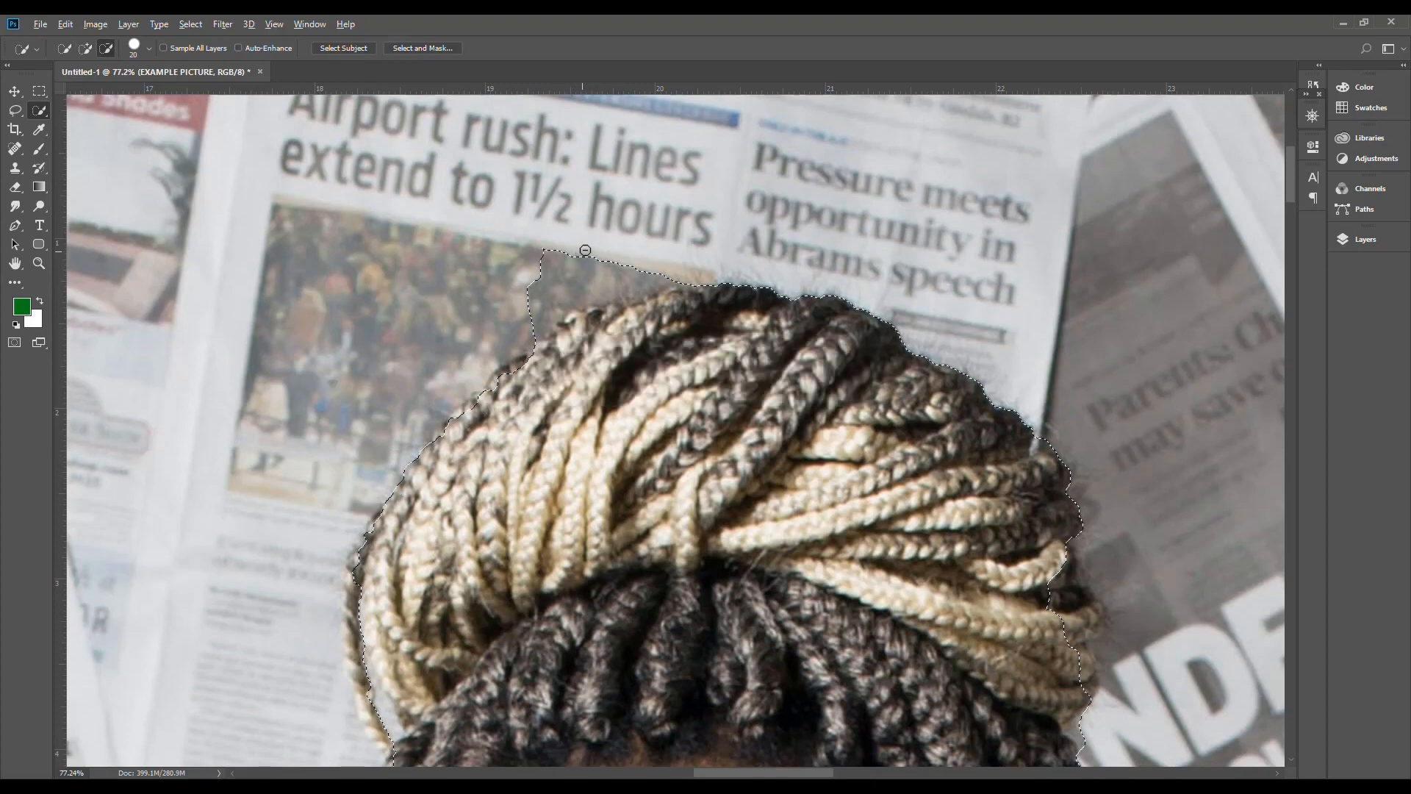
mouse_move(585, 250)
left_mouse_down()
mouse_move(536, 272)
mouse_move(626, 262)
left_mouse_up()
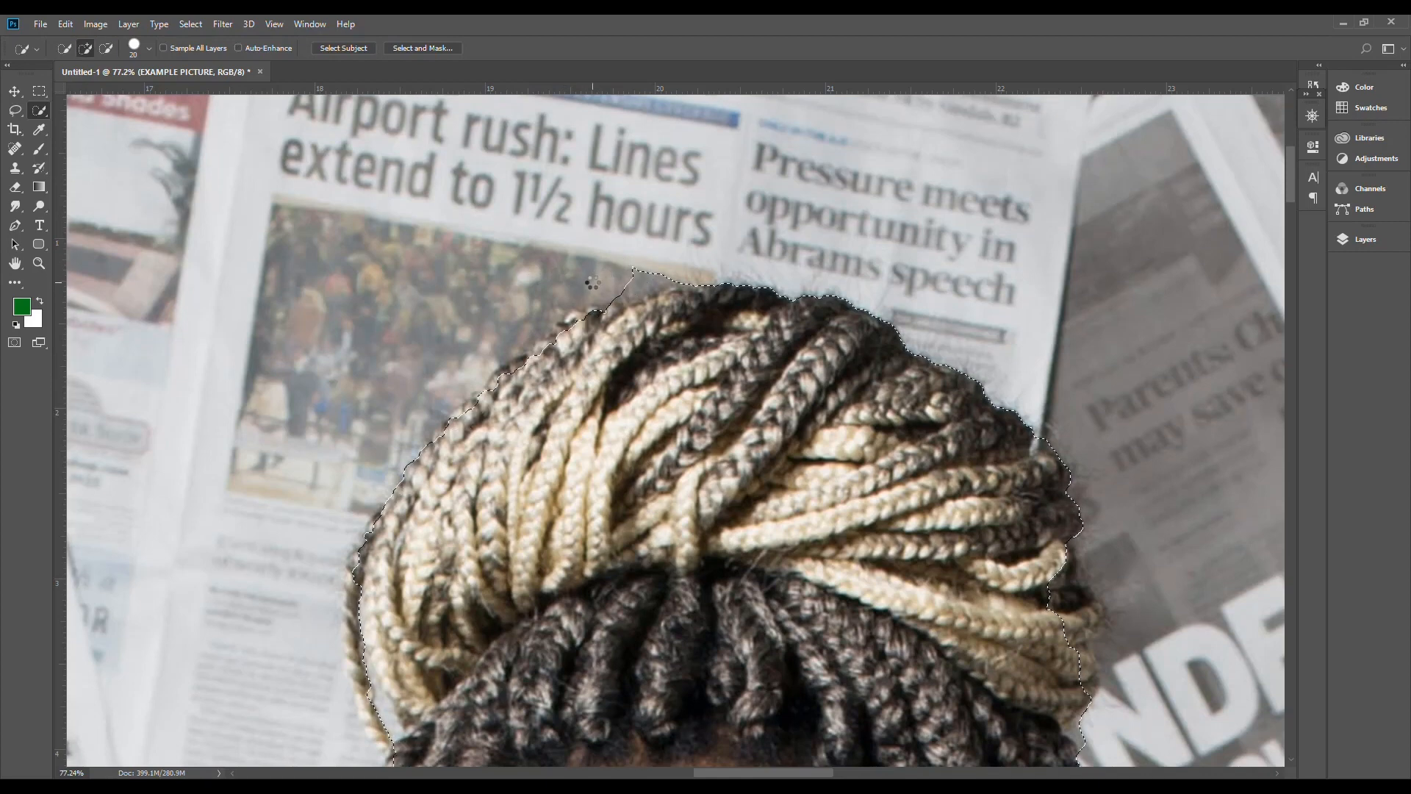
left_click_drag(634, 276, 659, 278)
Step: Add the missing braids along the right edge of the blonde bun to the selection
key("space")
left_click_drag(844, 458, 607, 380)
key("alt")
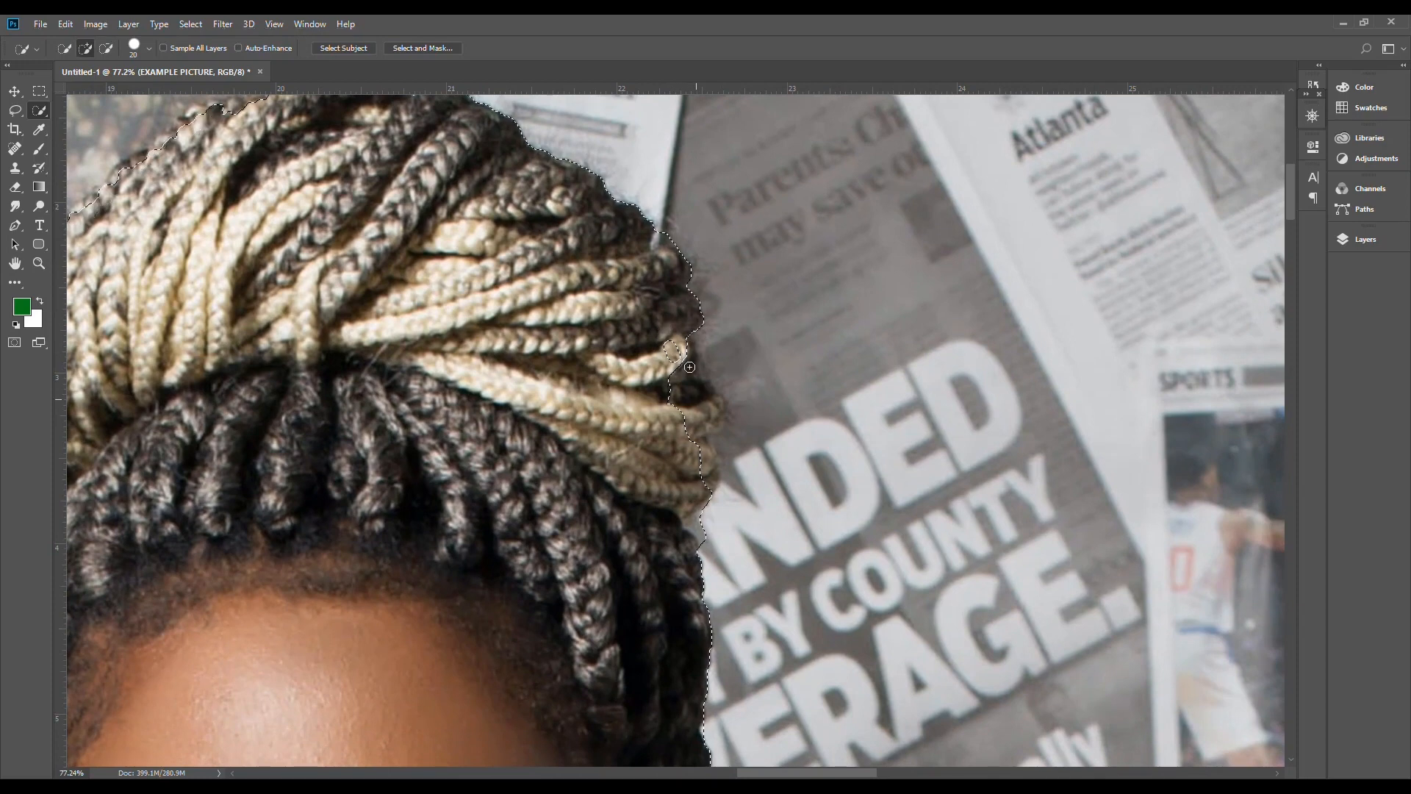
mouse_move(684, 373)
left_mouse_down()
mouse_move(661, 331)
mouse_move(689, 372)
mouse_move(688, 468)
mouse_move(687, 421)
left_mouse_up()
scroll(596, 403, "down", 6)
scroll(600, 403, "down", 1)
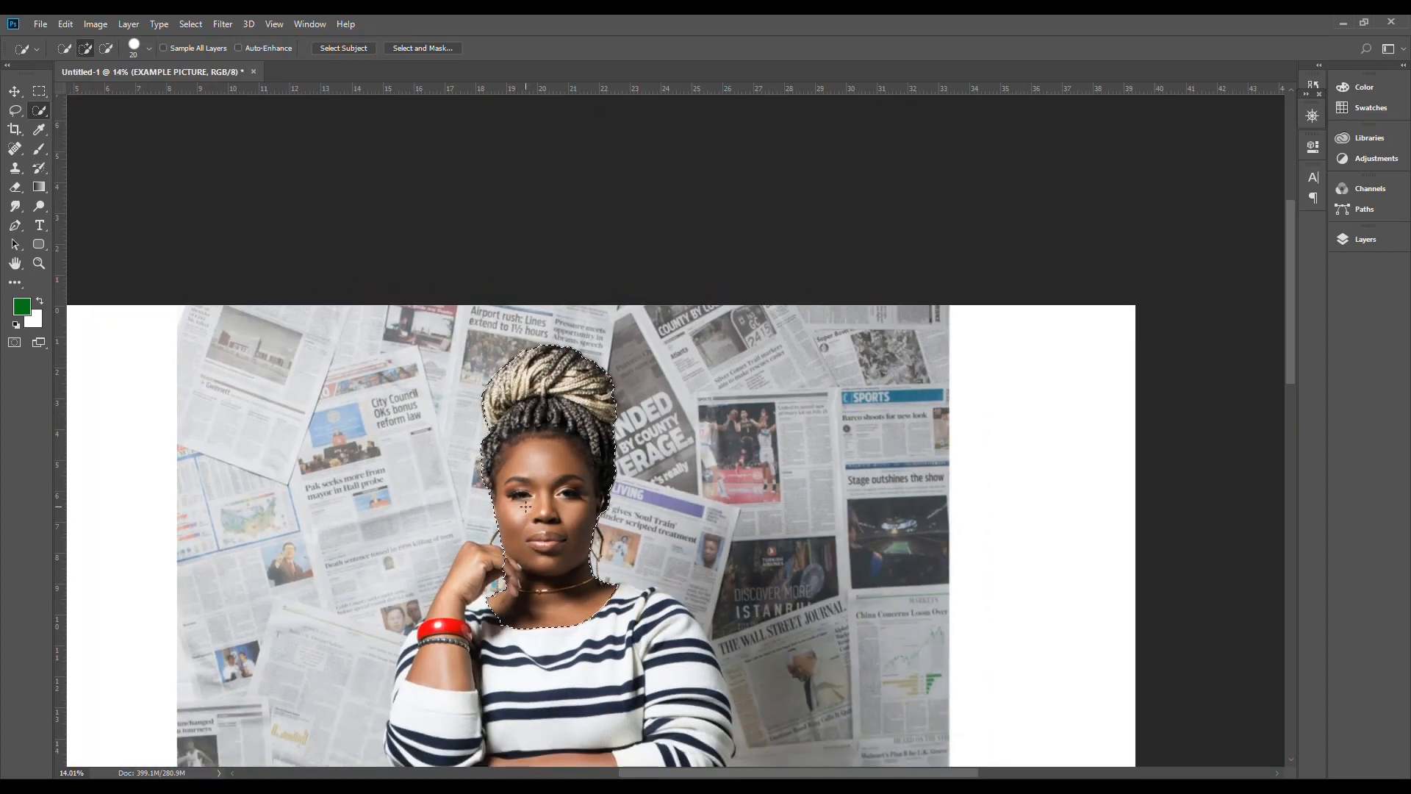
Step: Copy the selected head and neck to a new layer and hide the EXAMPLE PICTURE layer
left_click(1366, 239)
key("ctrl+j")
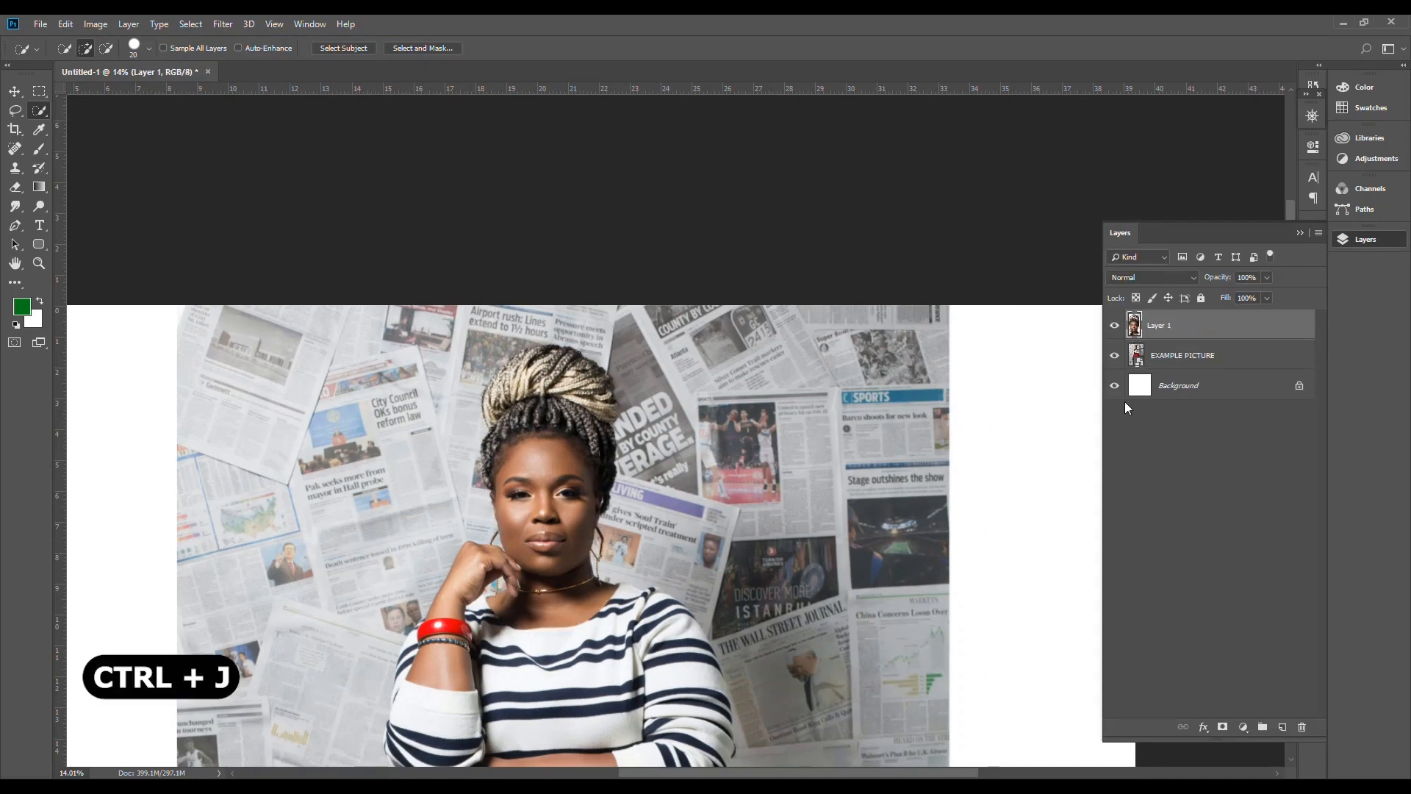
left_click(1116, 356)
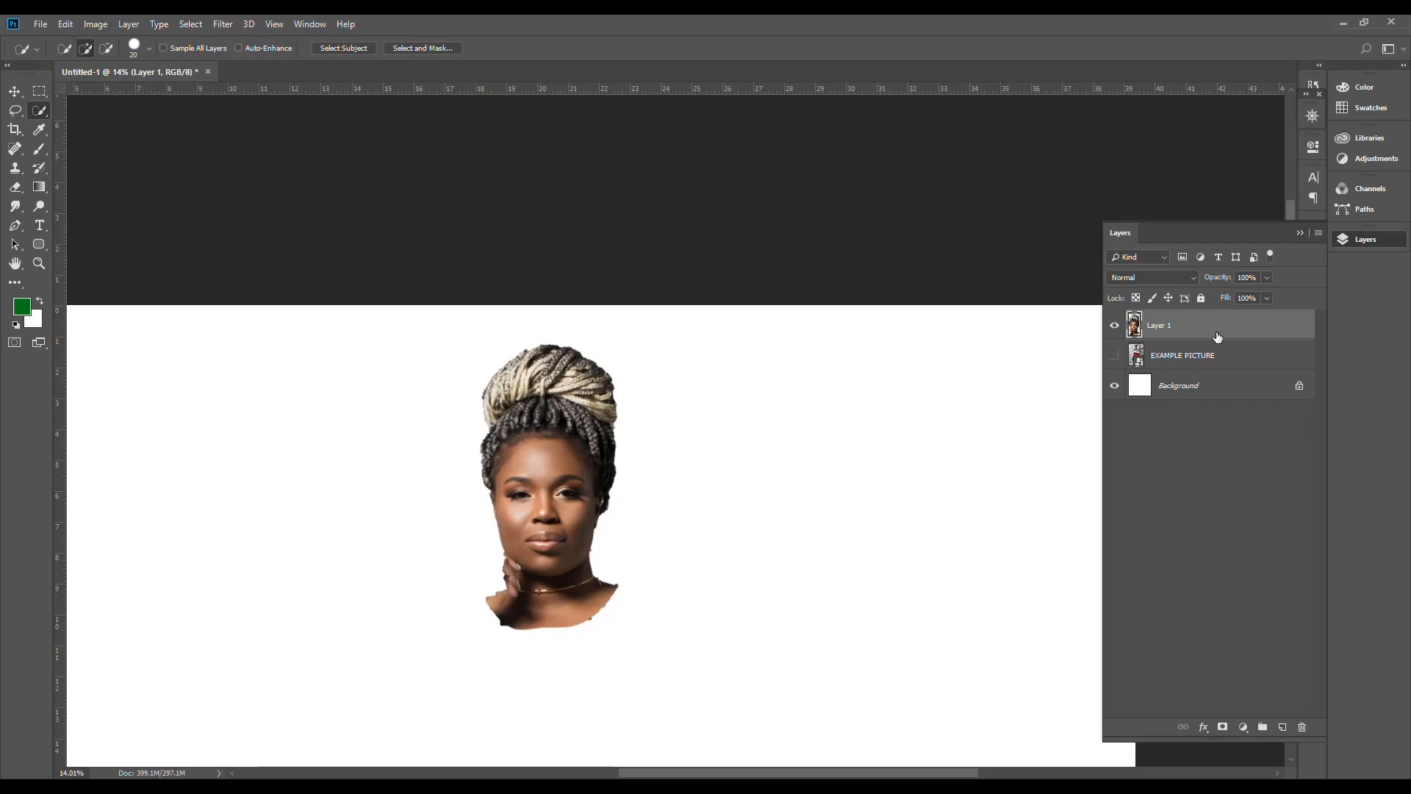
Step: Delete the cut-out head layer and show the EXAMPLE PICTURE layer again, fitted to the window
key("Delete")
left_click(1114, 325)
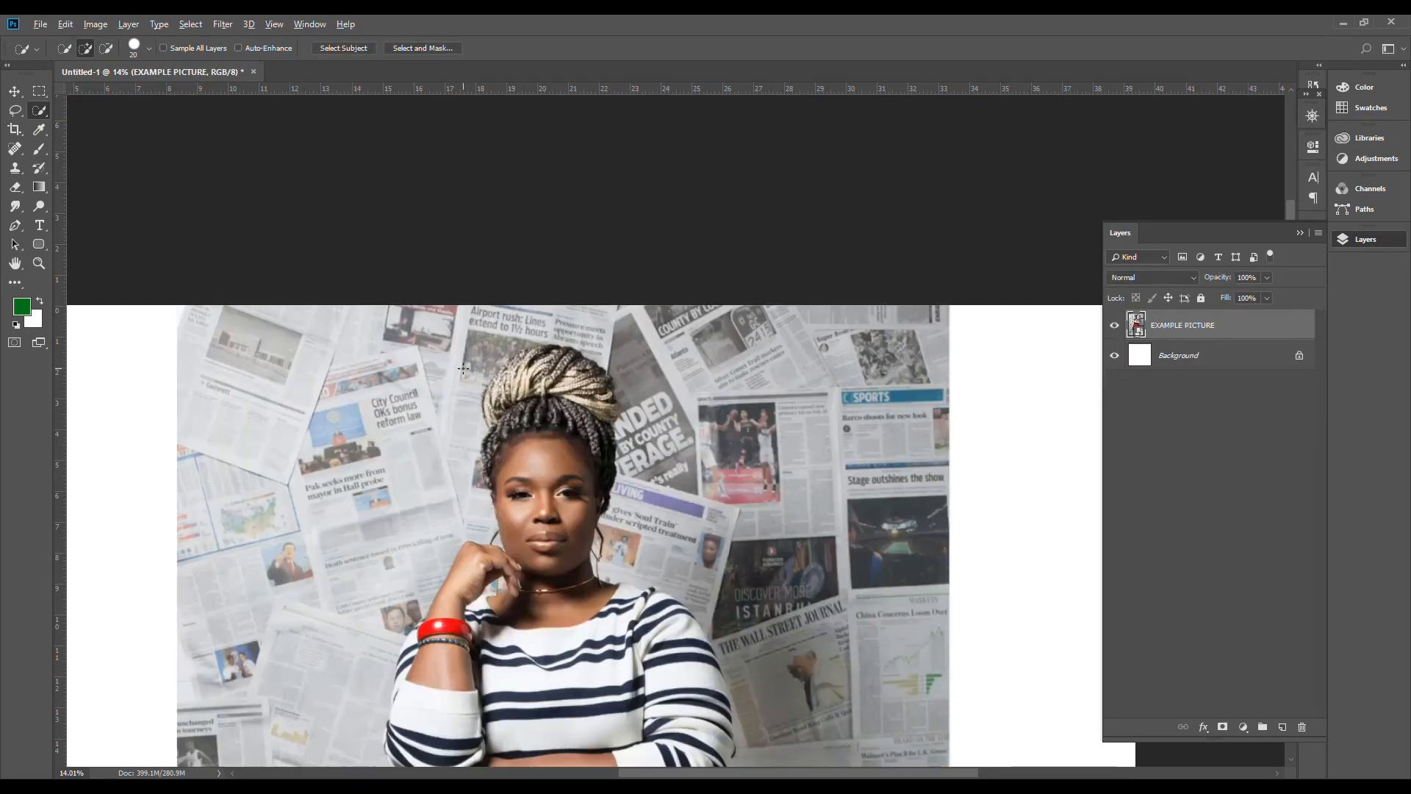
key("ctrl+0")
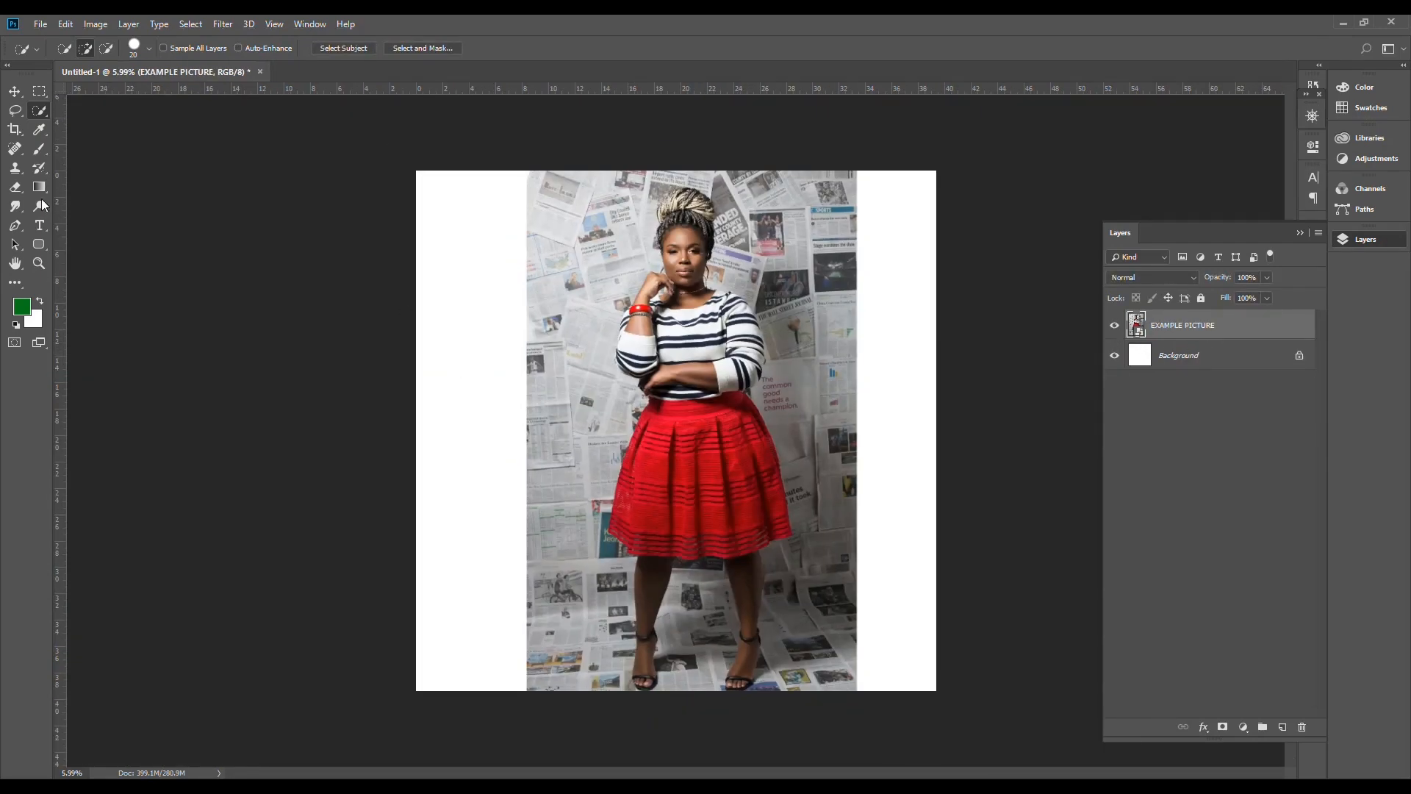
Step: Crop the white margins on both sides so the canvas ends at the picture's left and right edges
left_click(15, 131)
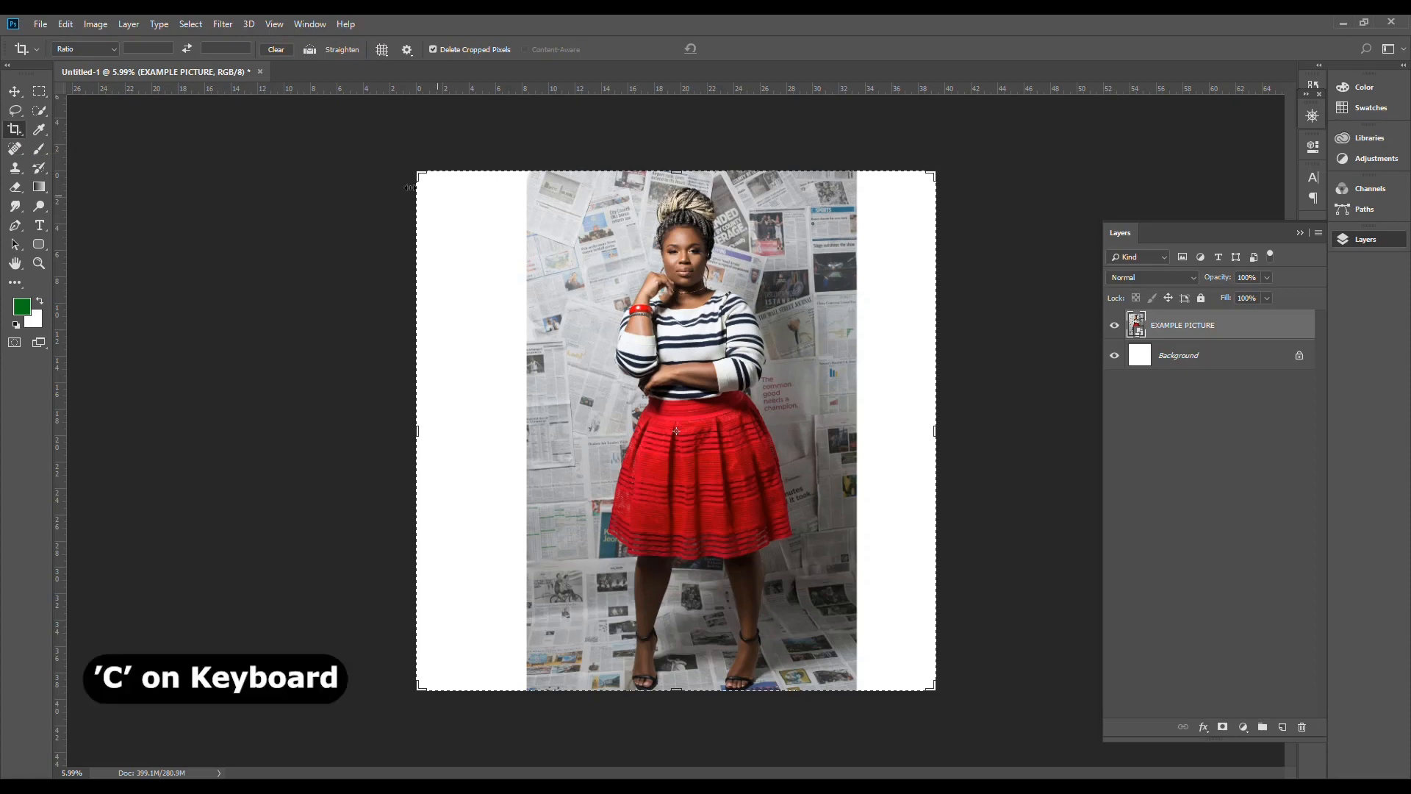
left_click_drag(418, 175, 471, 175)
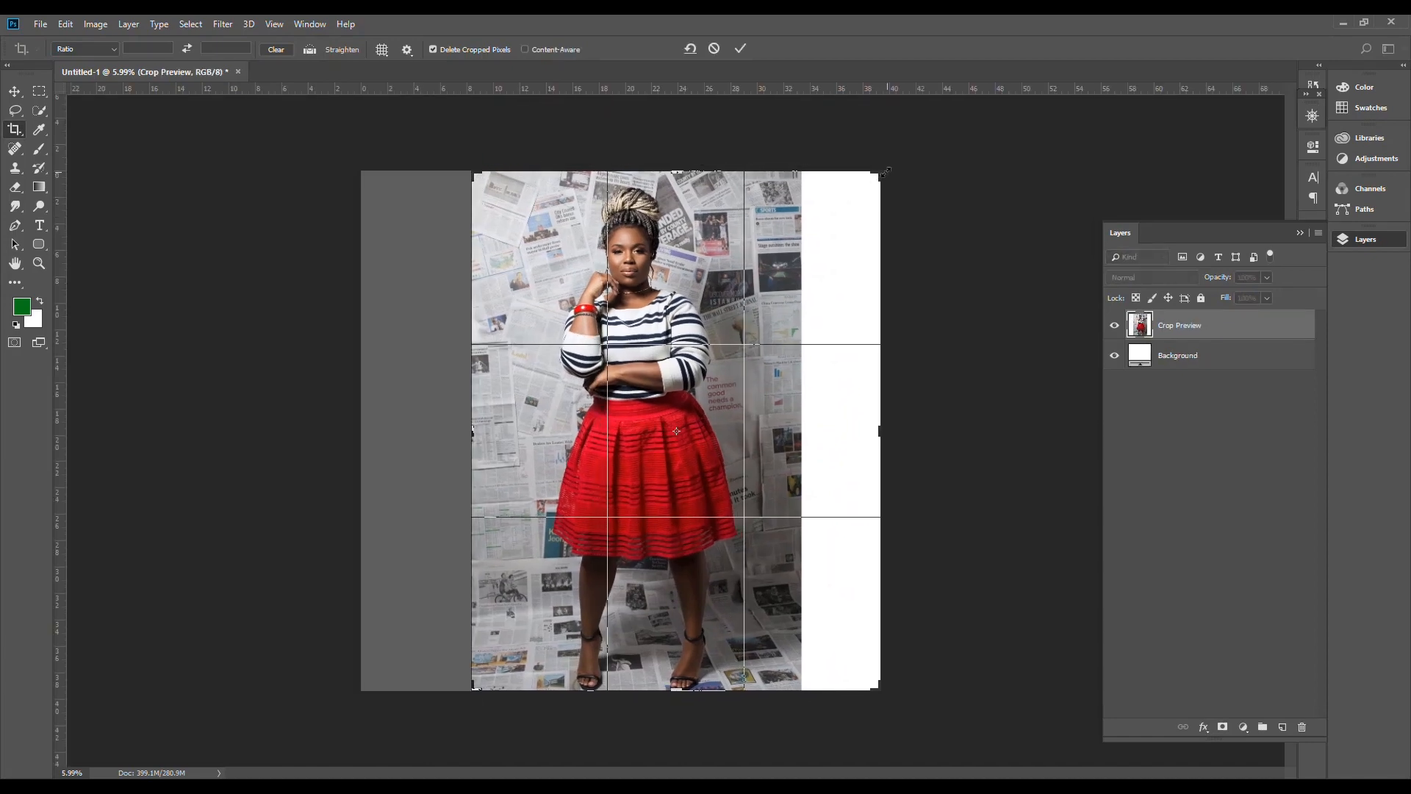
left_click_drag(880, 173, 847, 166)
left_click(742, 48)
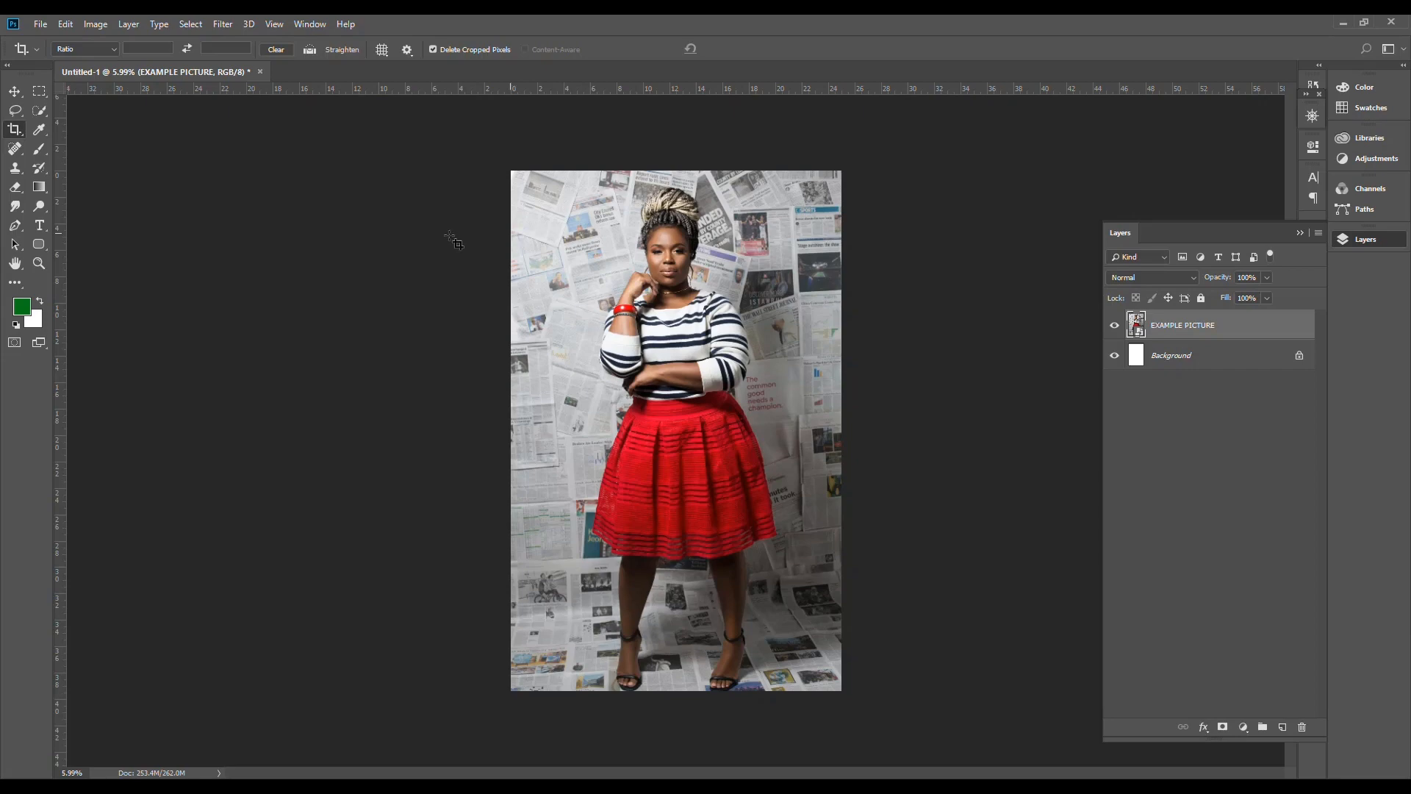
Step: Sample the red of the skirt as the foreground color with the Eyedropper and inspect it in the Color Picker
left_click(39, 133)
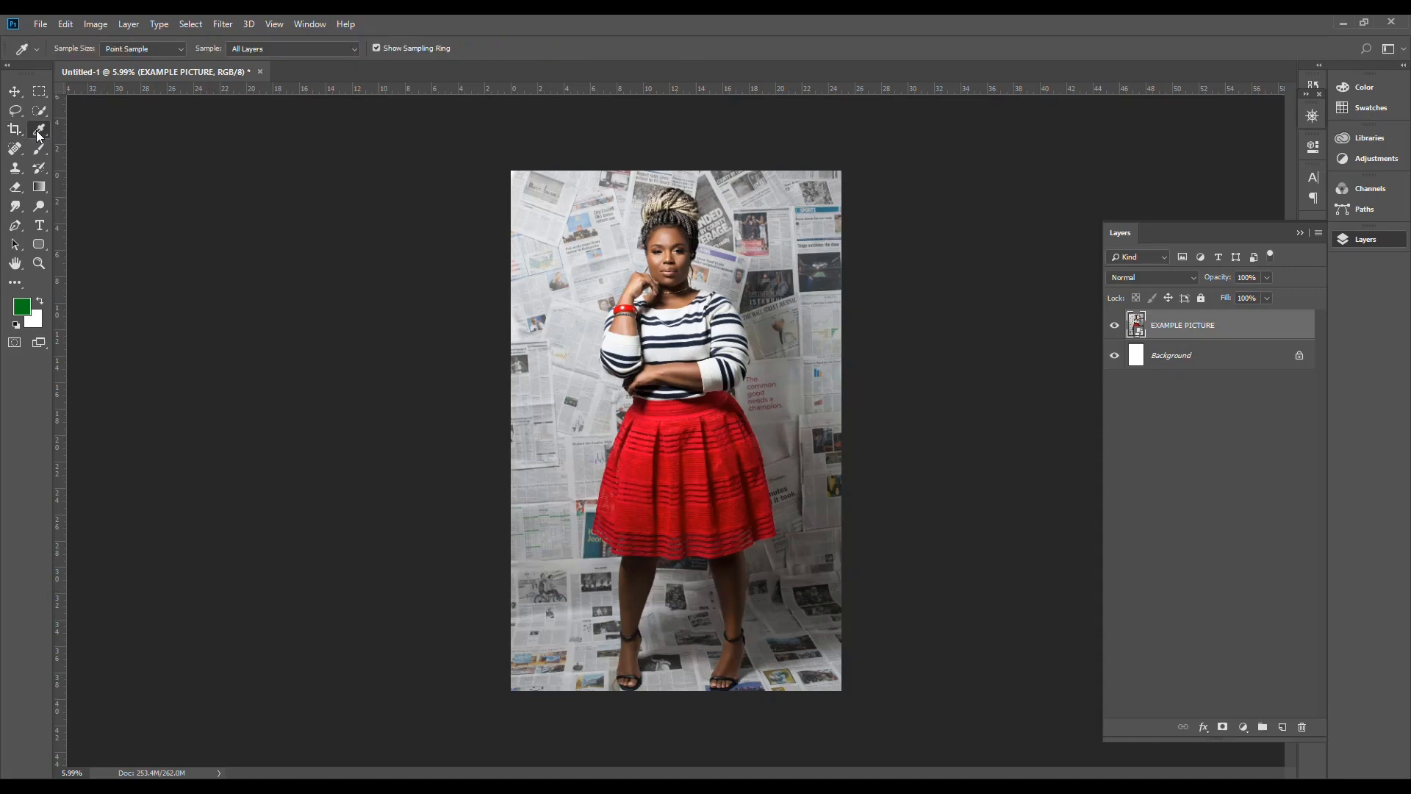
left_click(648, 460)
left_click(22, 307)
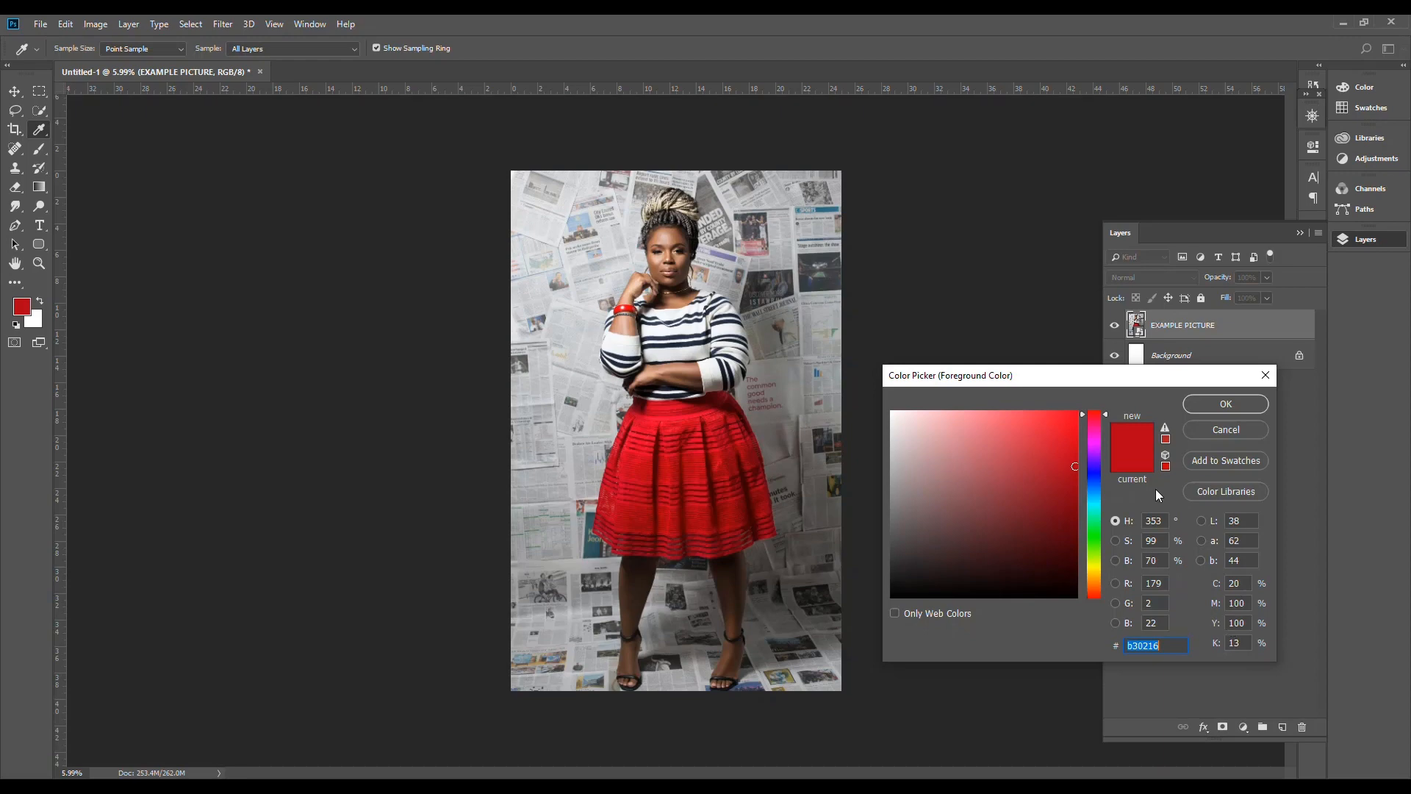
left_click(1207, 405)
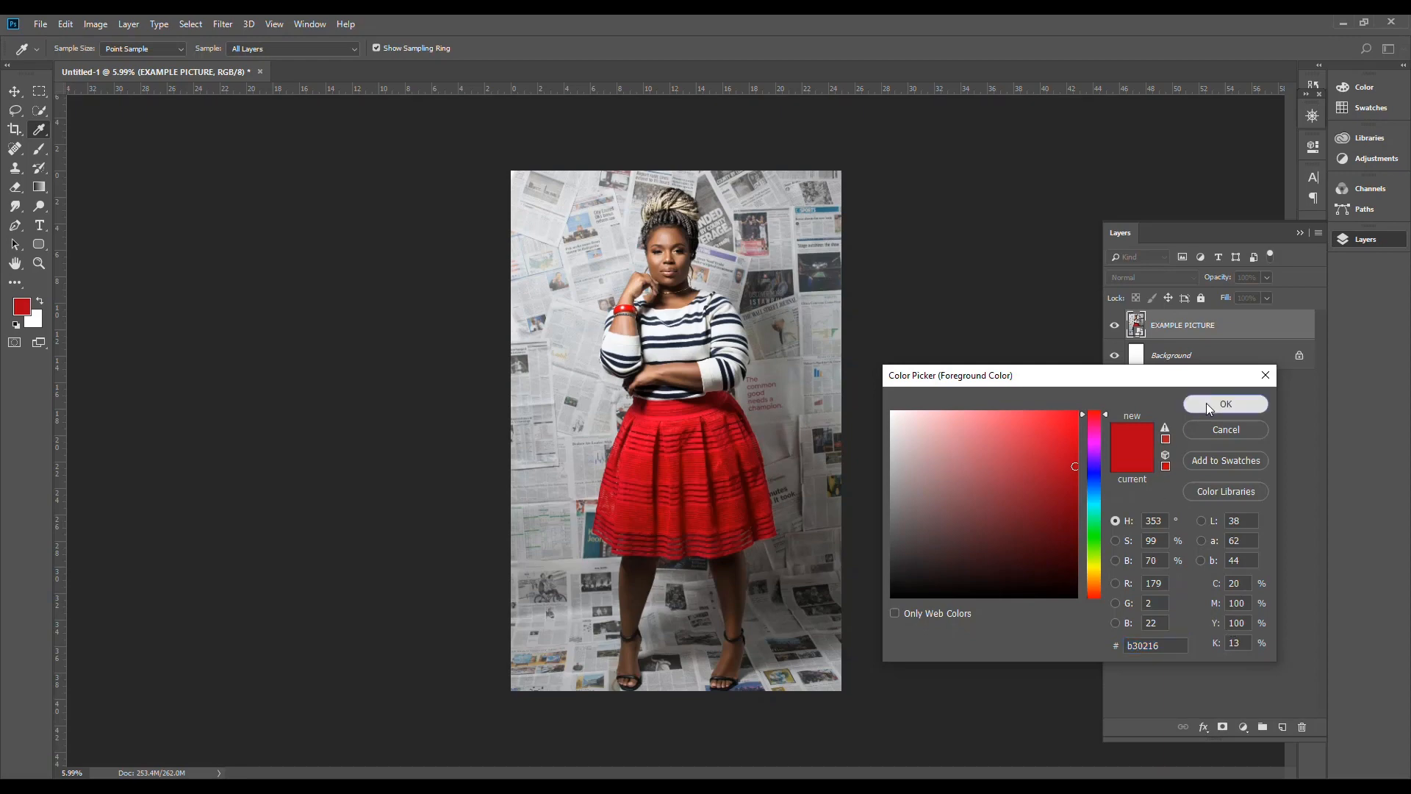
Step: Sample a white stripe of the shirt as the foreground color and inspect its hex code in the Color Picker
left_click(668, 347)
left_click(27, 305)
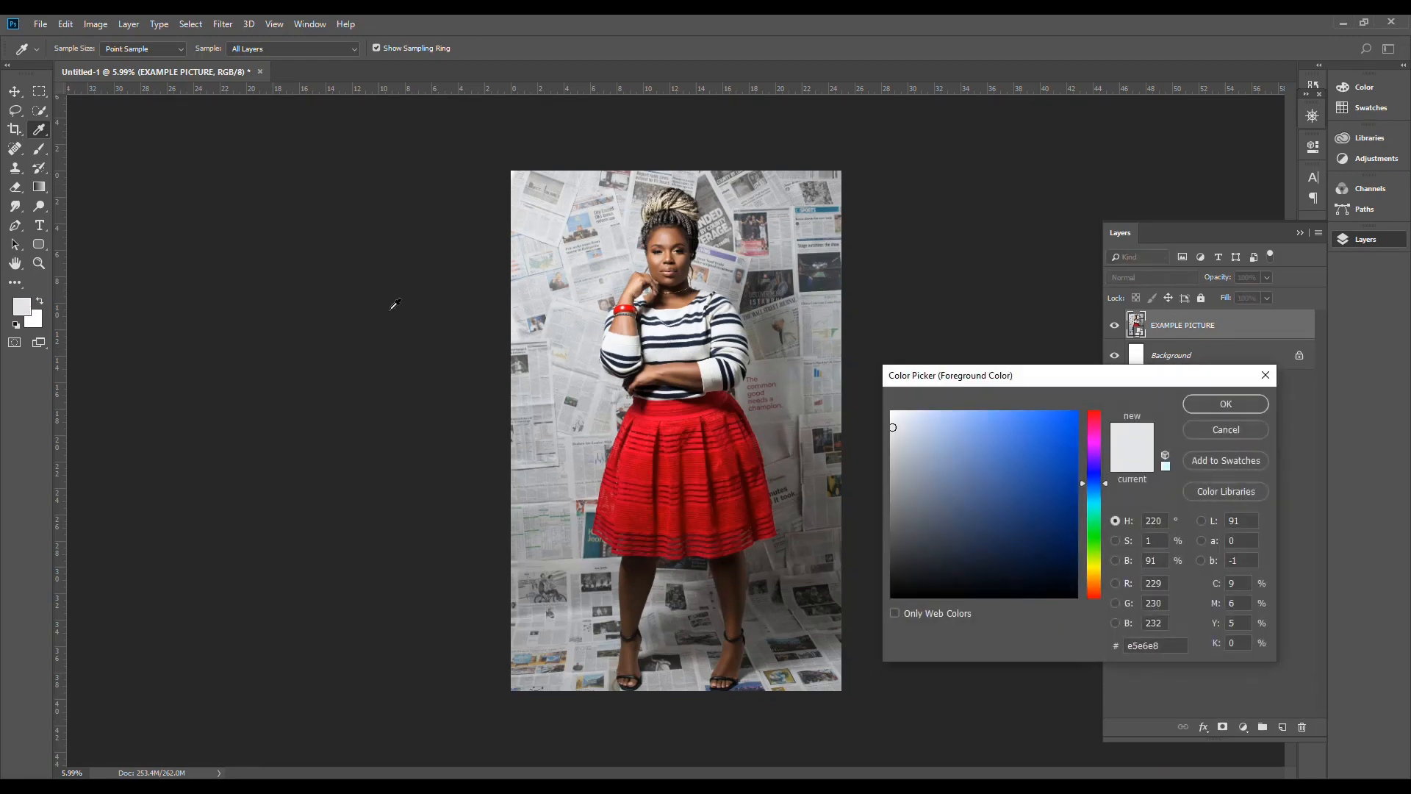
left_click(1163, 648)
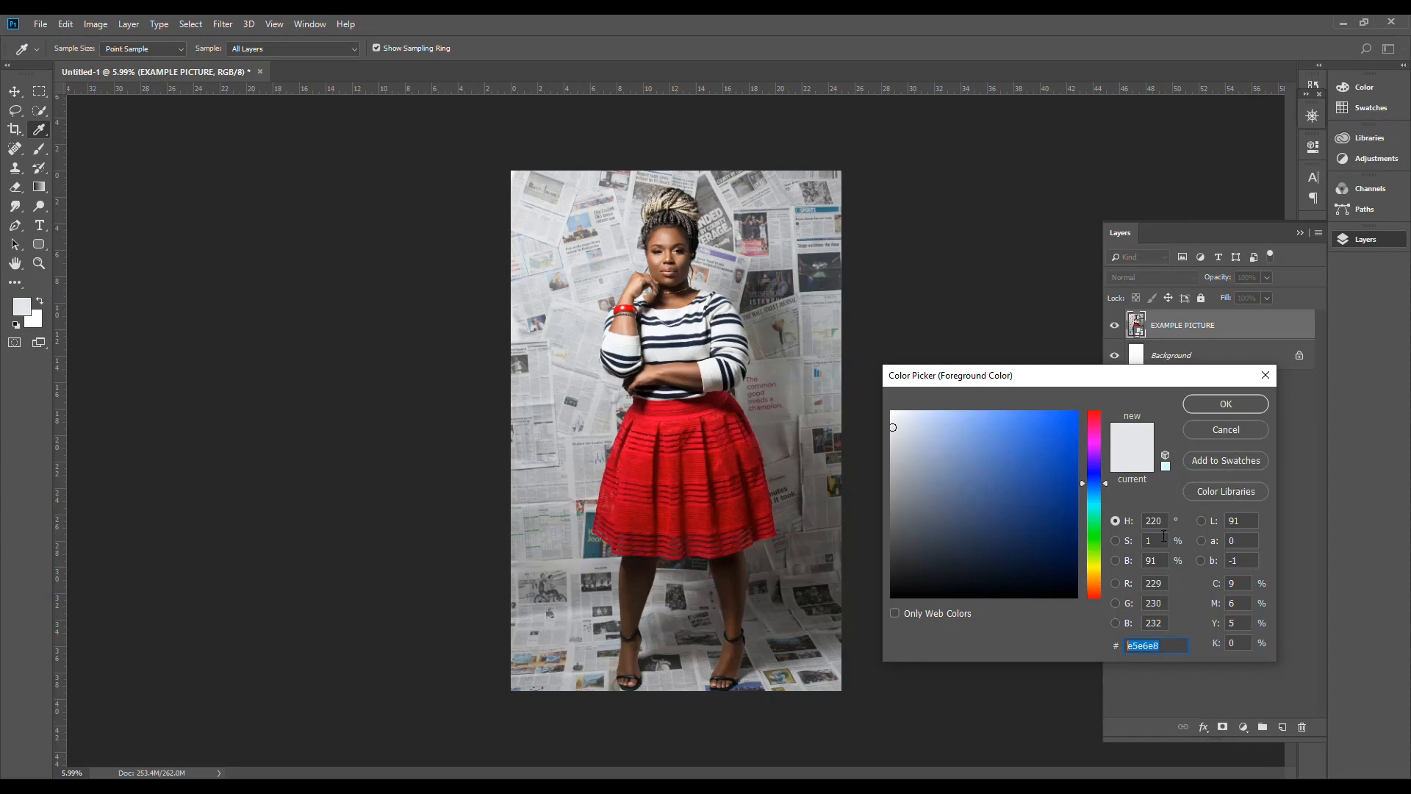
left_click(1209, 431)
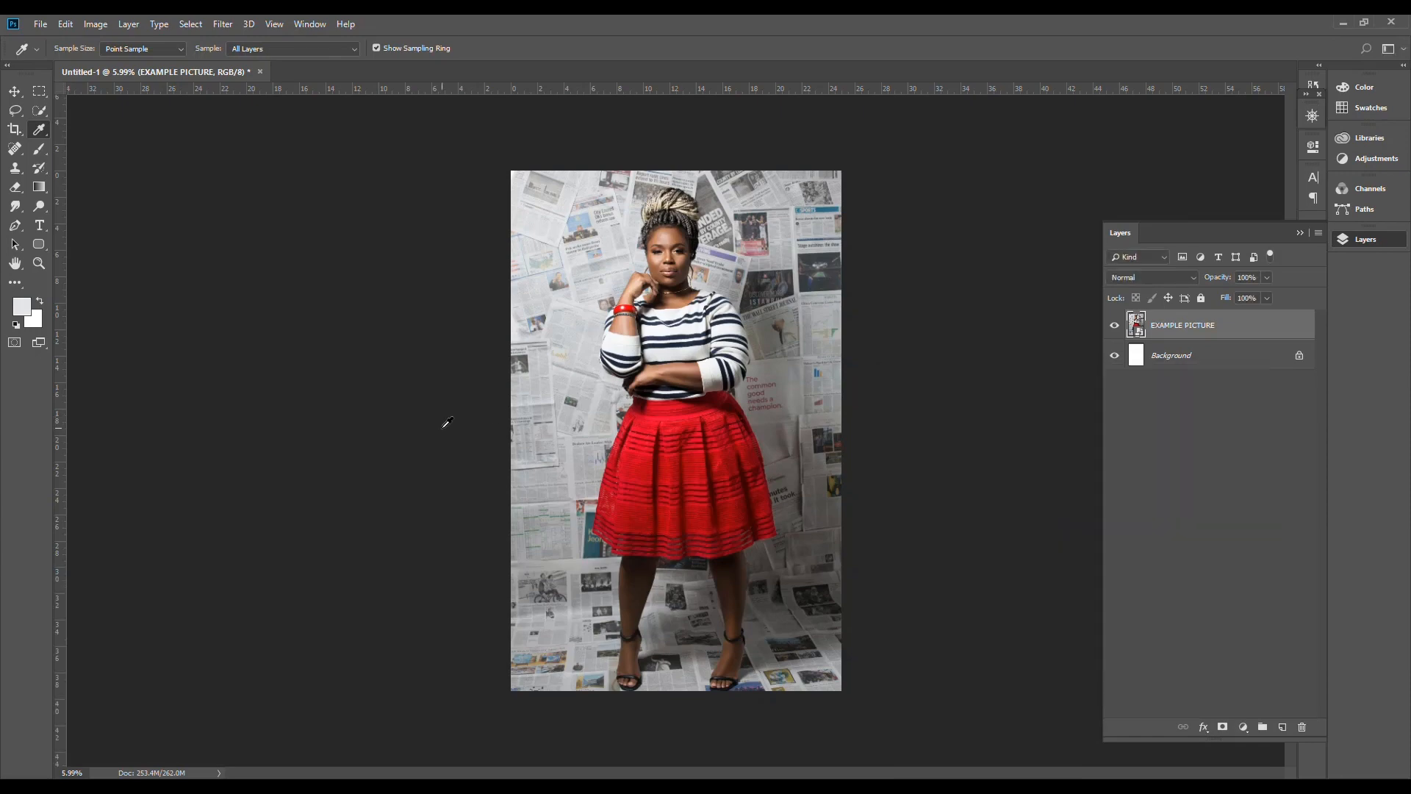
Step: Duplicate the EXAMPLE PICTURE layer and rasterize the copy for retouching the face with the Spot Healing Brush
left_click(15, 152)
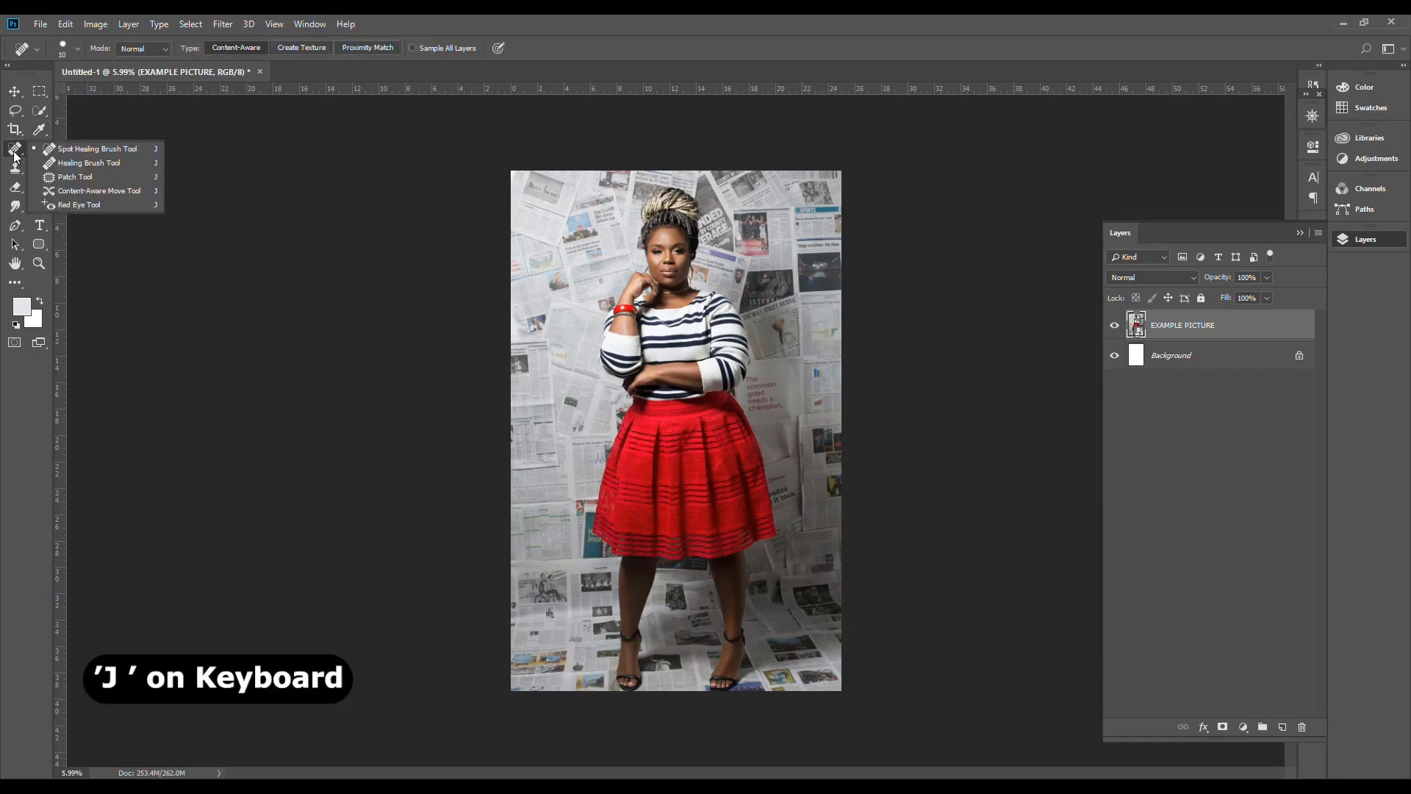
left_click(14, 152)
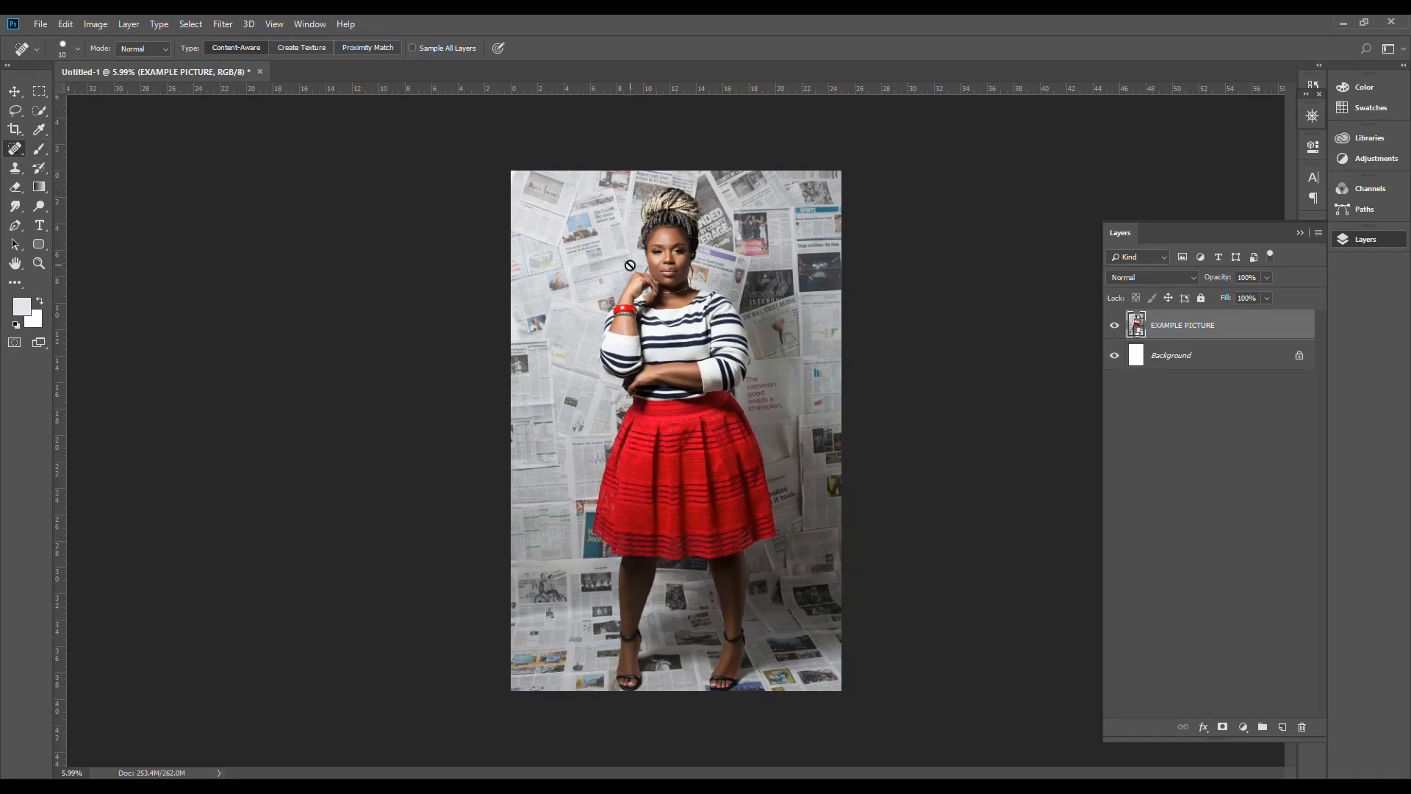
scroll(630, 244, "up", 5, "alt")
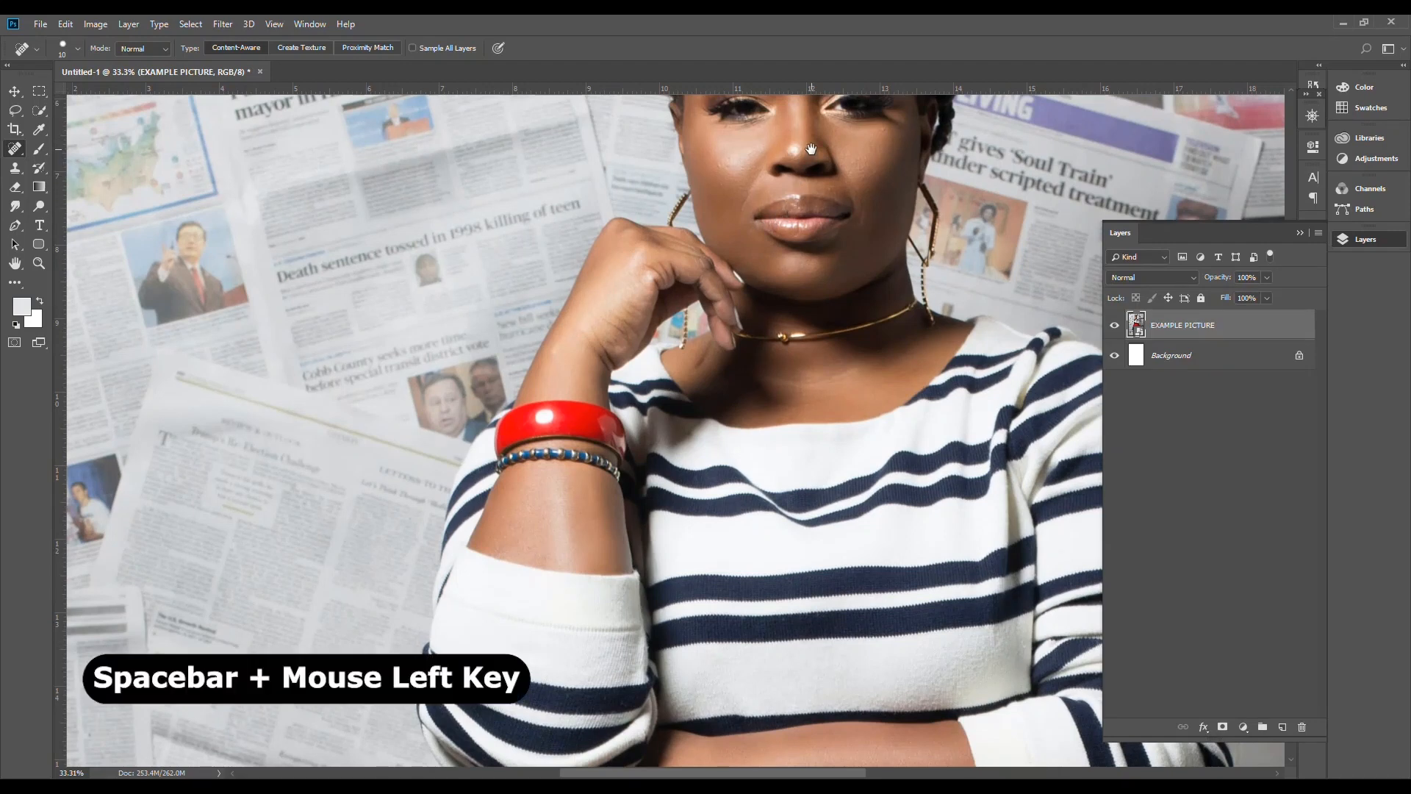
left_click_drag(812, 149, 664, 519)
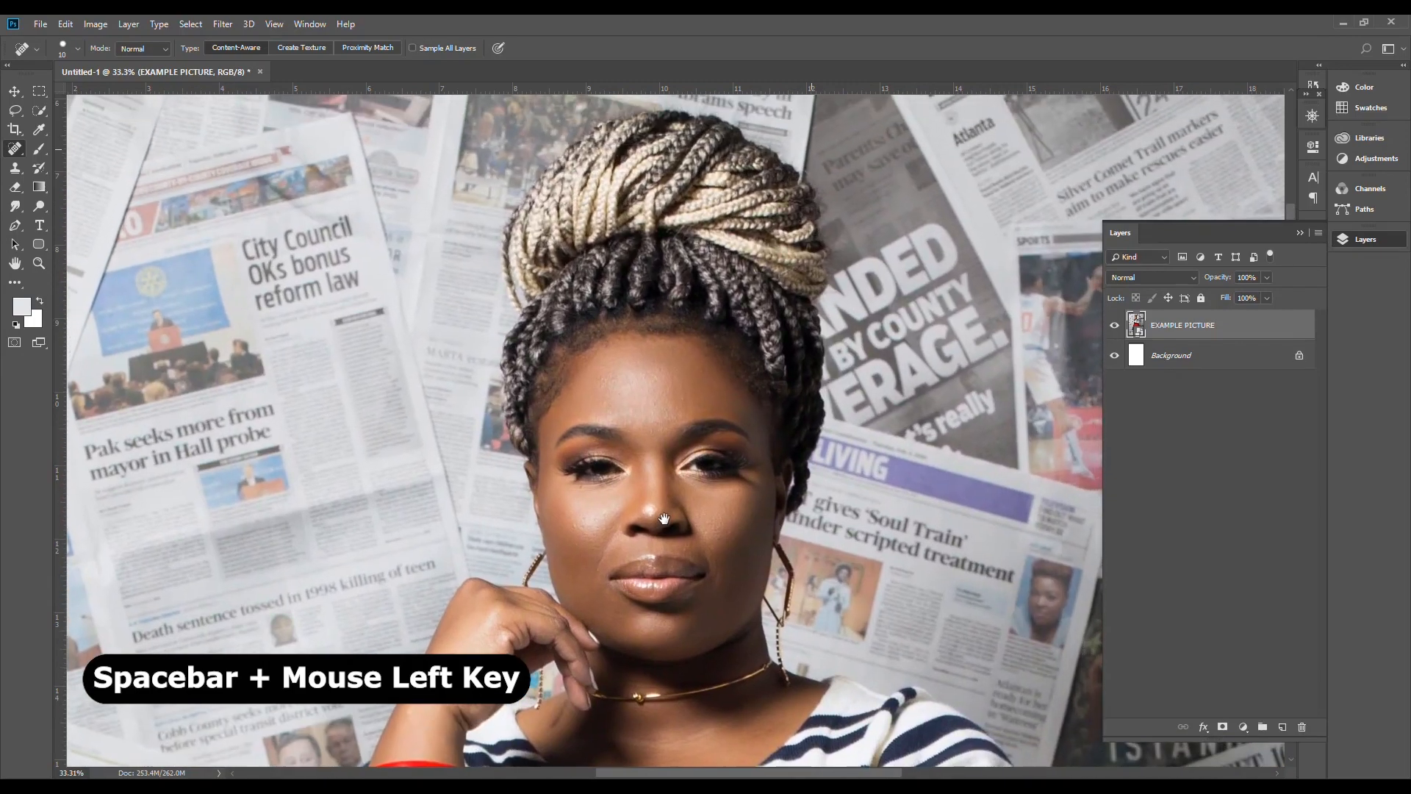
scroll(620, 544, "up", 3)
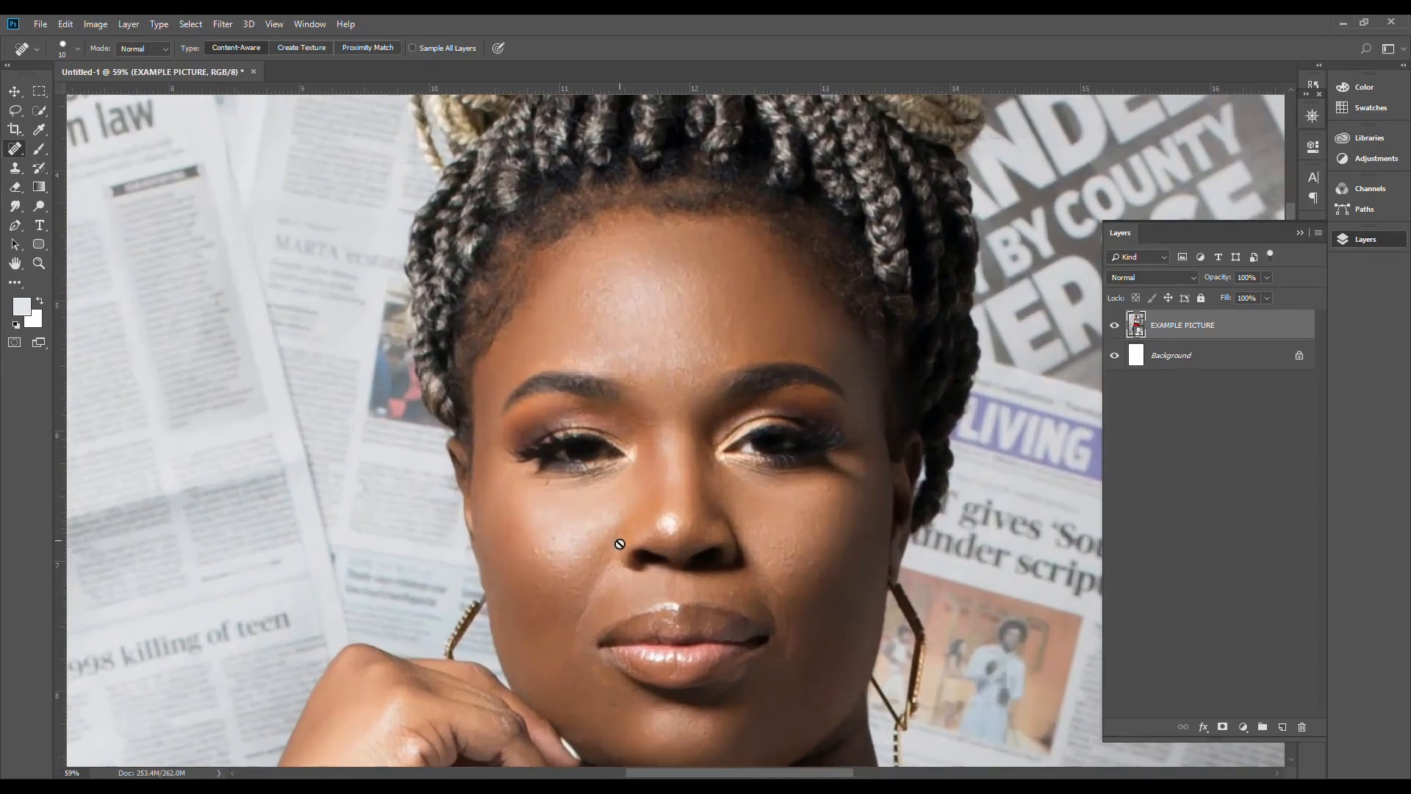
left_click_drag(622, 607, 636, 568)
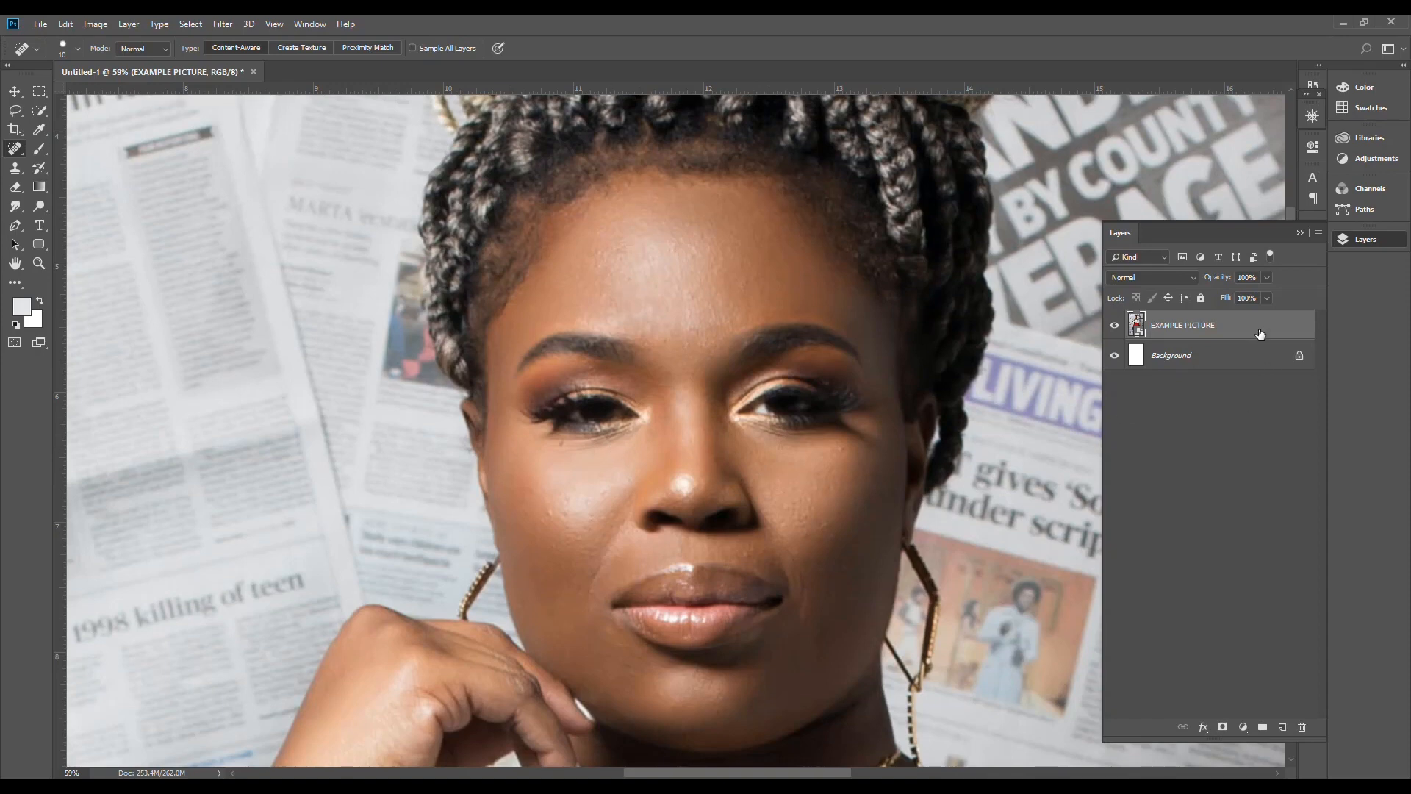
key("ctrl+j")
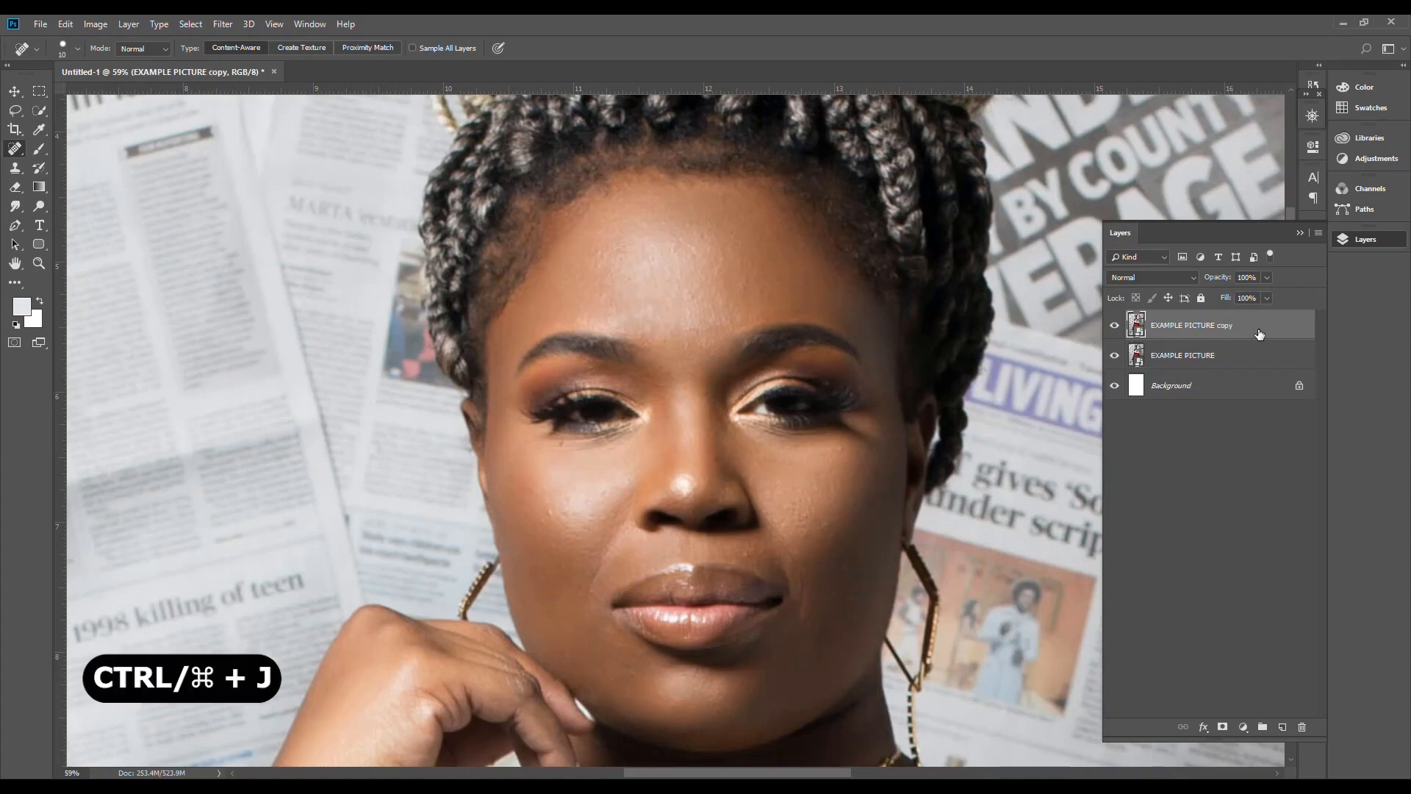
left_click(677, 442)
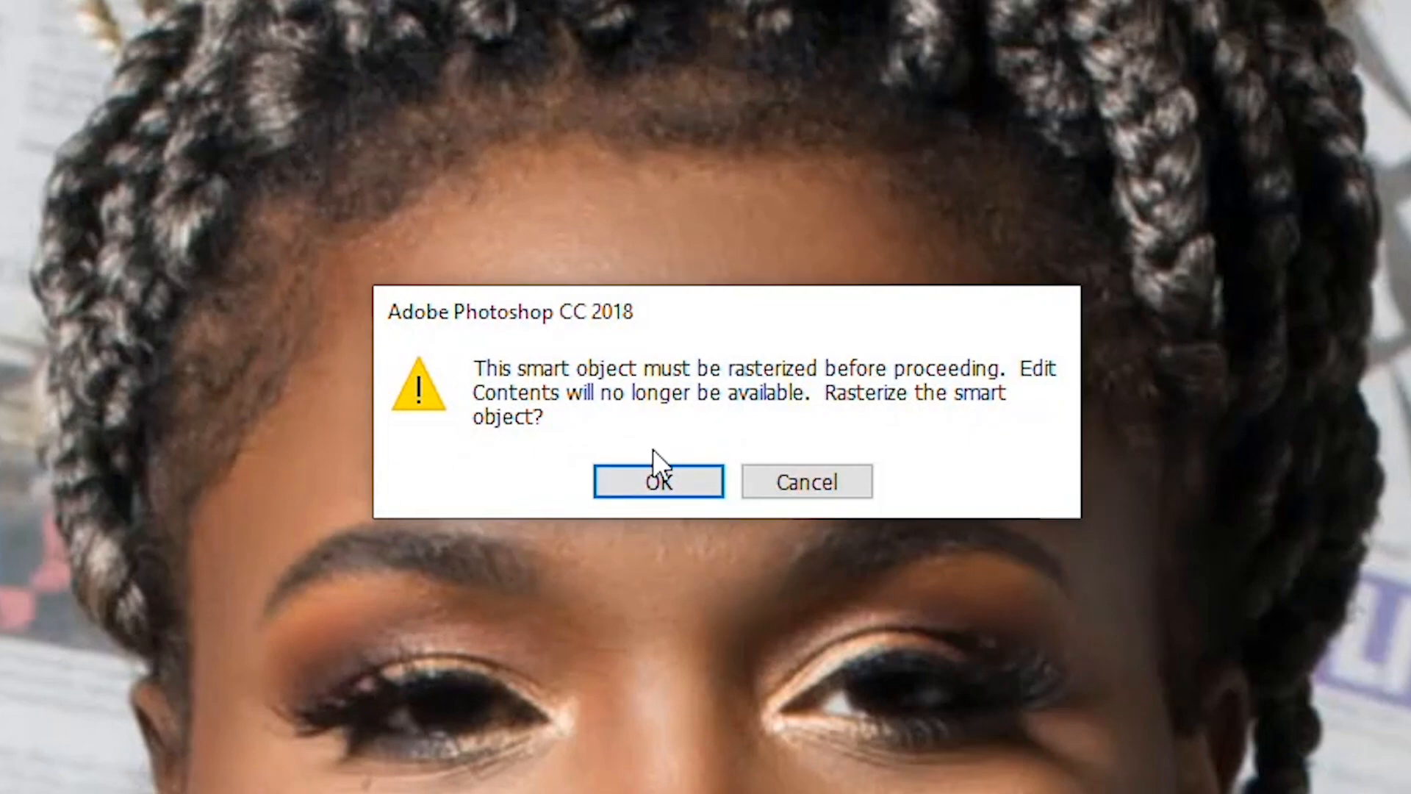
left_click(654, 494)
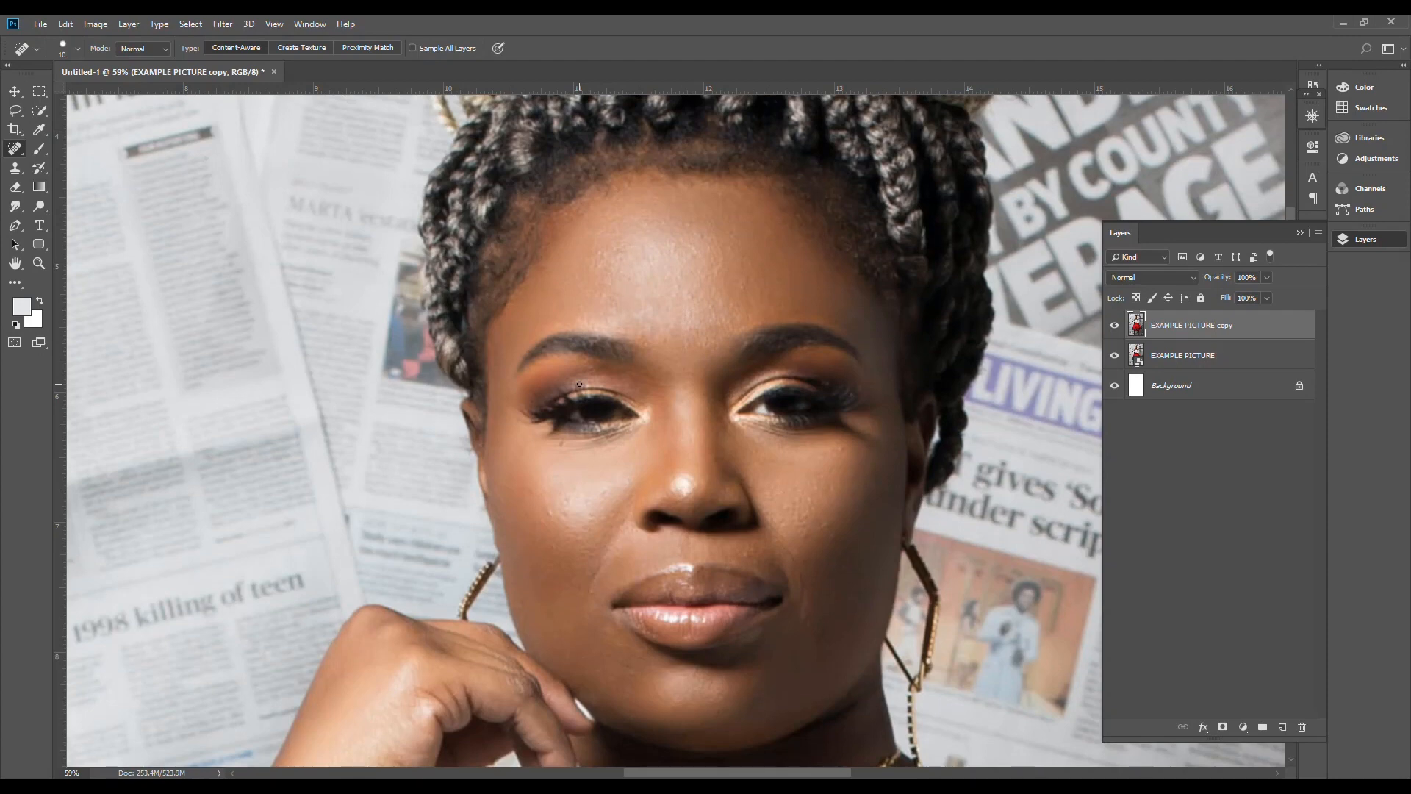
Step: Heal the blemish on the forehead above the right-hand eyebrow using a size 40 Spot Healing Brush
key("bracketright")
key("bracketright")
key("bracketright")
key("bracketright")
key("bracketright")
scroll(748, 269, "up", 3)
scroll(749, 269, "up", 1)
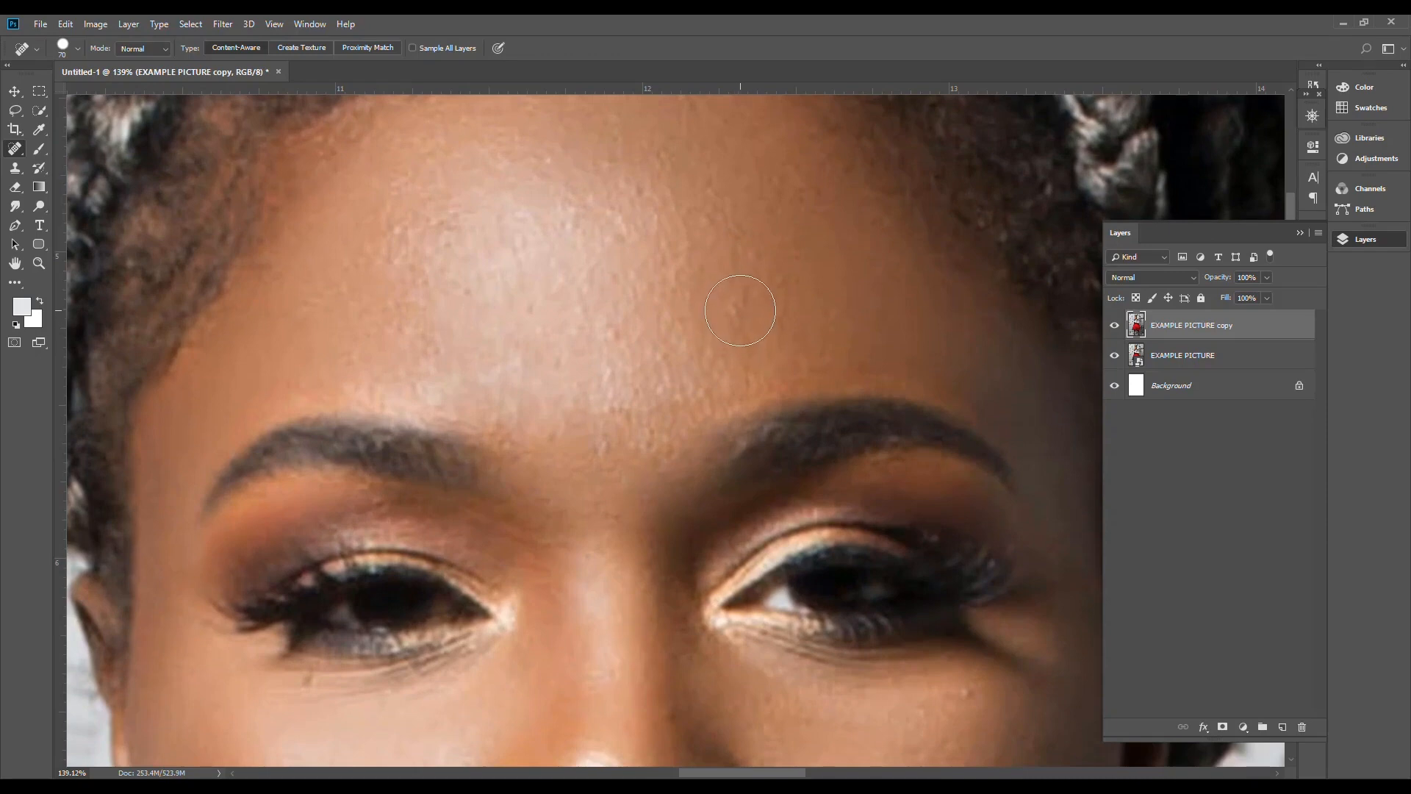
key("bracketleft")
mouse_move(733, 311)
left_mouse_down()
mouse_move(783, 278)
mouse_move(773, 308)
mouse_move(748, 317)
left_mouse_up()
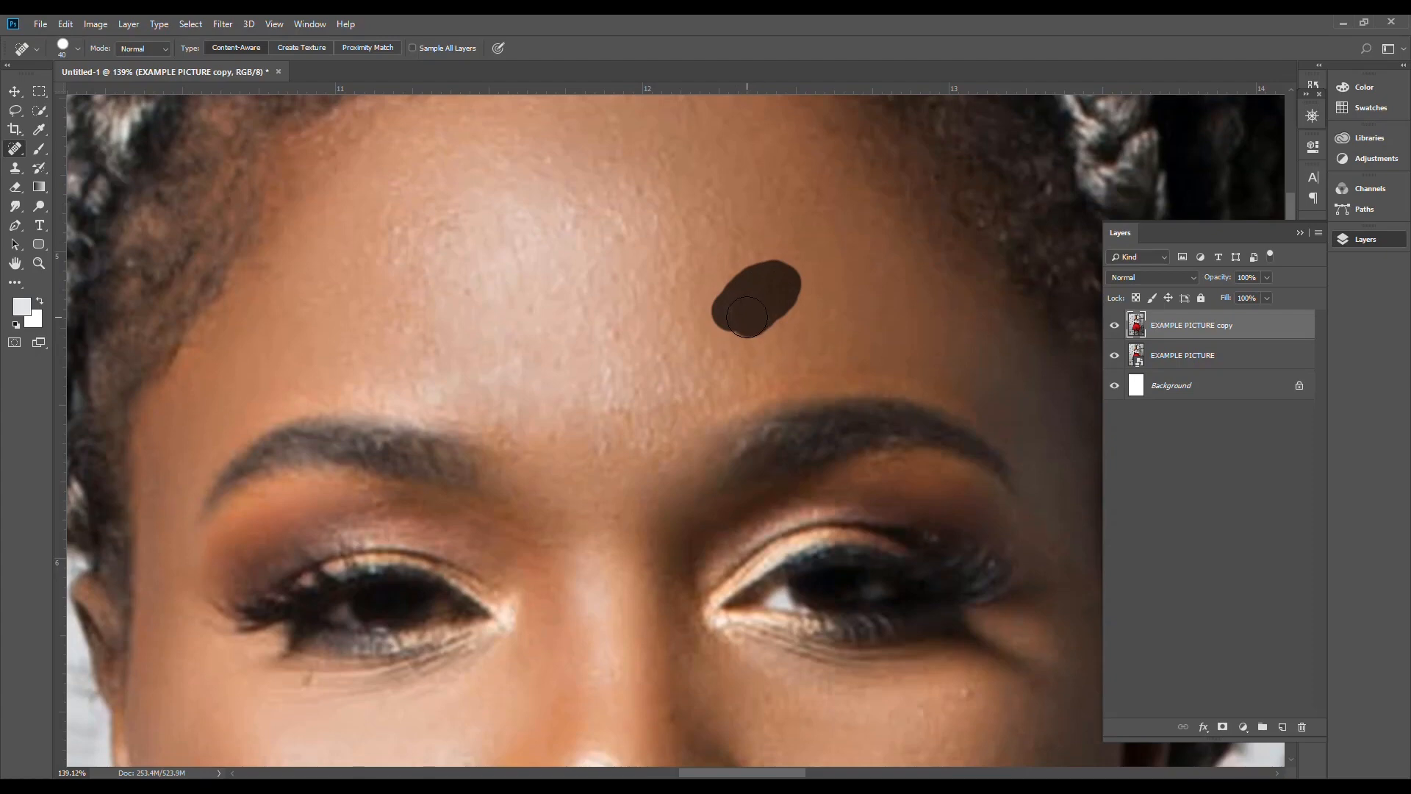
left_click_drag(747, 316, 744, 337)
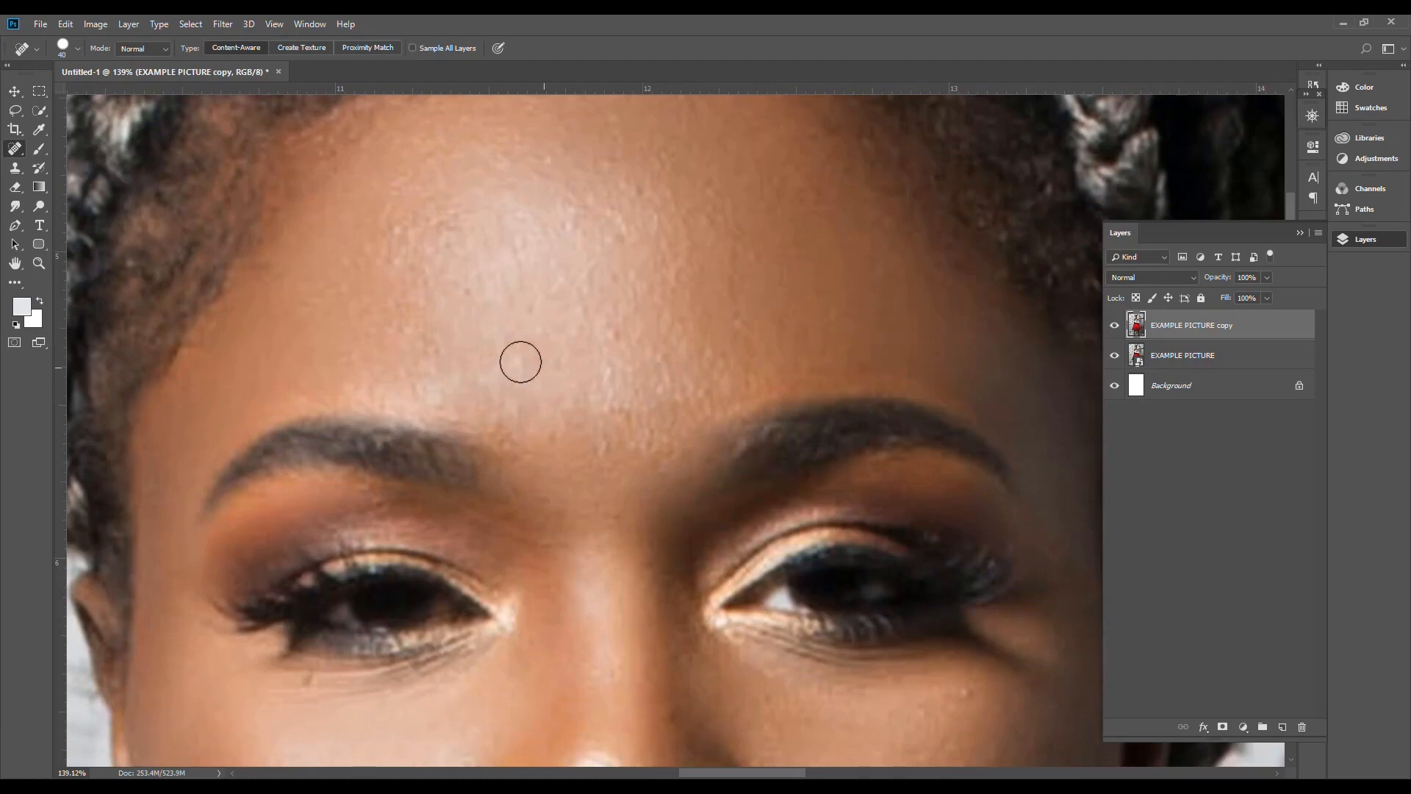
Step: Heal the remaining small bumps across the left part and centre of the forehead
left_click_drag(287, 287, 313, 295)
mouse_move(360, 348)
left_mouse_down()
mouse_move(399, 314)
mouse_move(418, 339)
mouse_move(496, 335)
left_mouse_up()
left_click(610, 331)
left_click(617, 356)
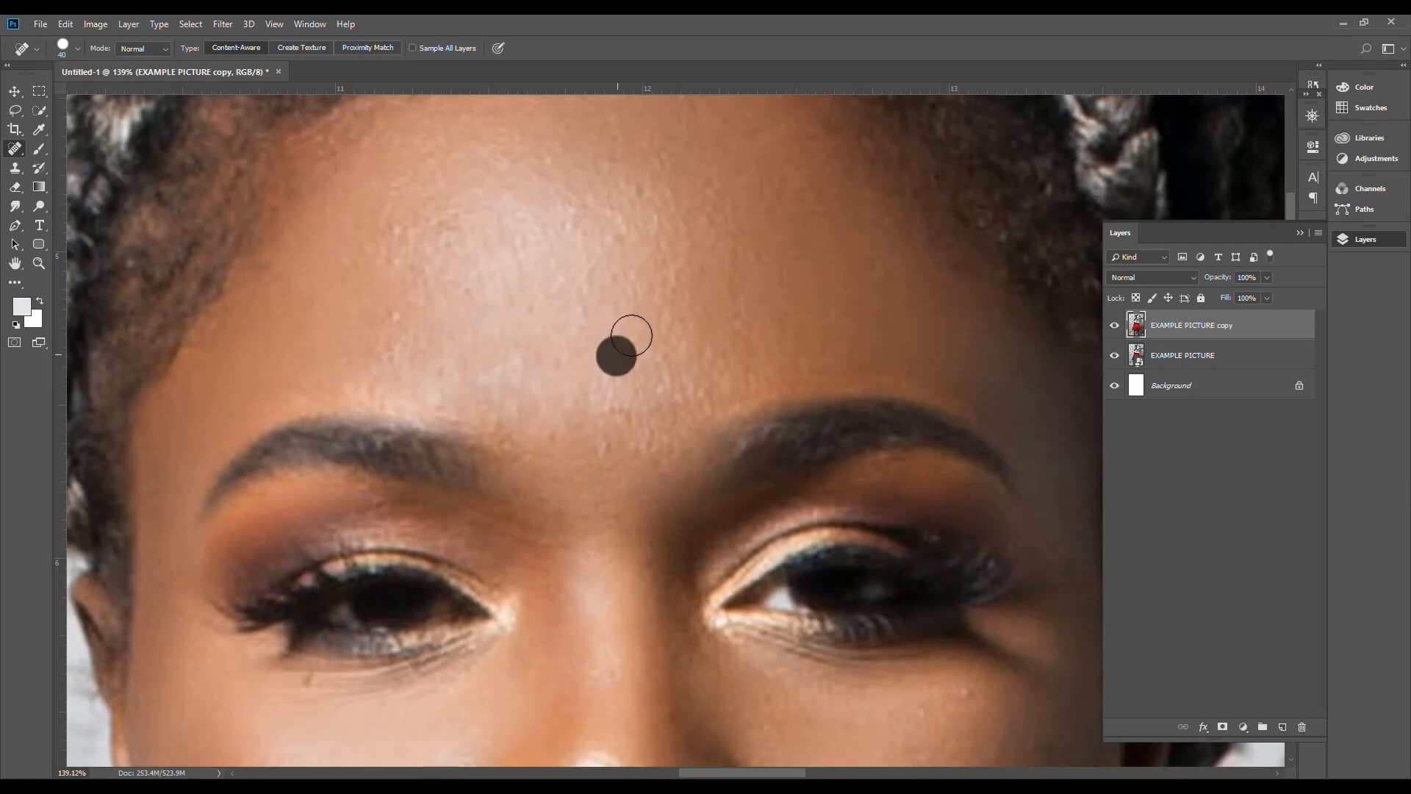
Step: Remove the dark heading bar above the newspaper column below the "reform law" headline with the Spot Healing Brush
mouse_move(394, 287)
left_mouse_down()
mouse_move(828, 398)
mouse_move(905, 401)
left_mouse_up()
left_click_drag(180, 316, 692, 411)
left_click_drag(701, 429, 605, 539)
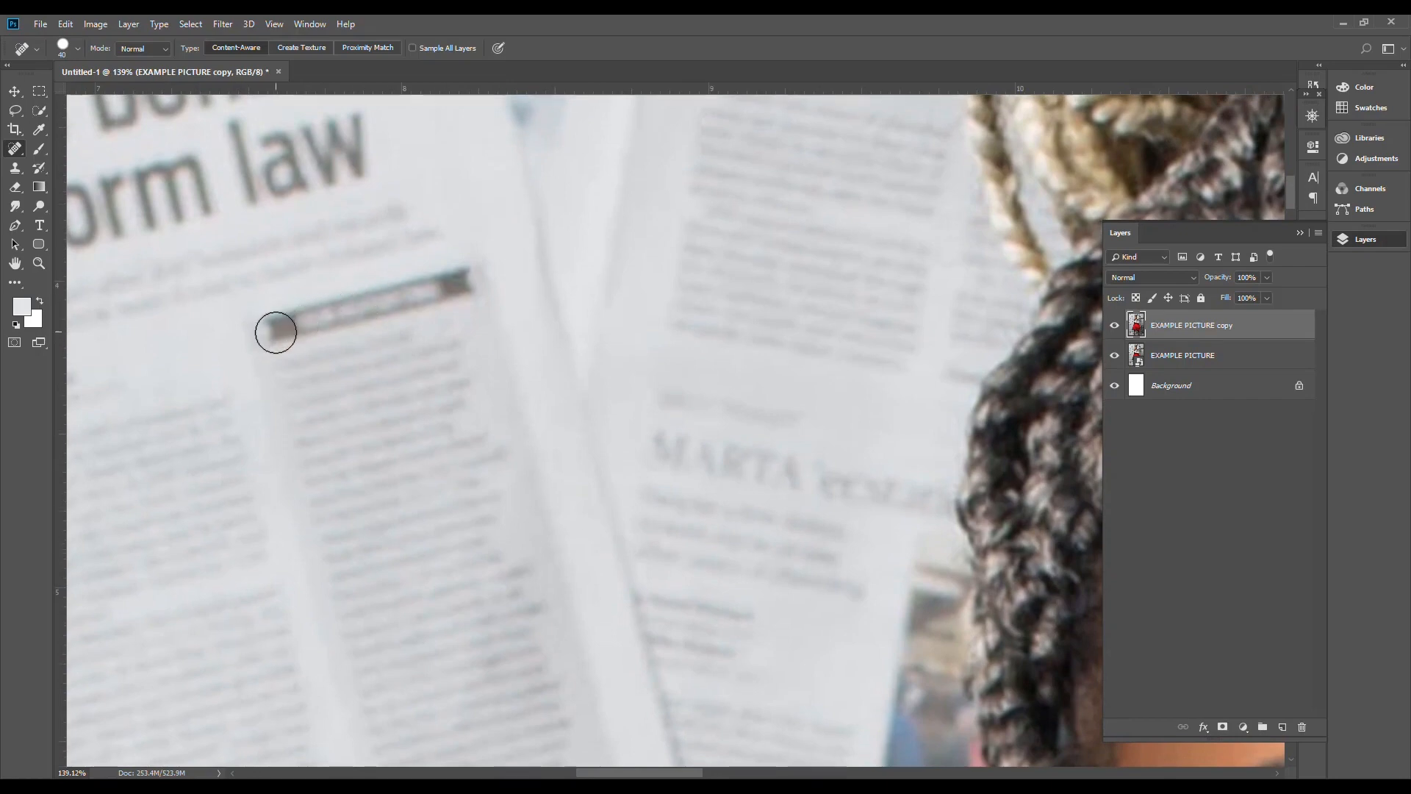
mouse_move(279, 330)
left_mouse_down()
mouse_move(372, 300)
mouse_move(327, 309)
left_mouse_up()
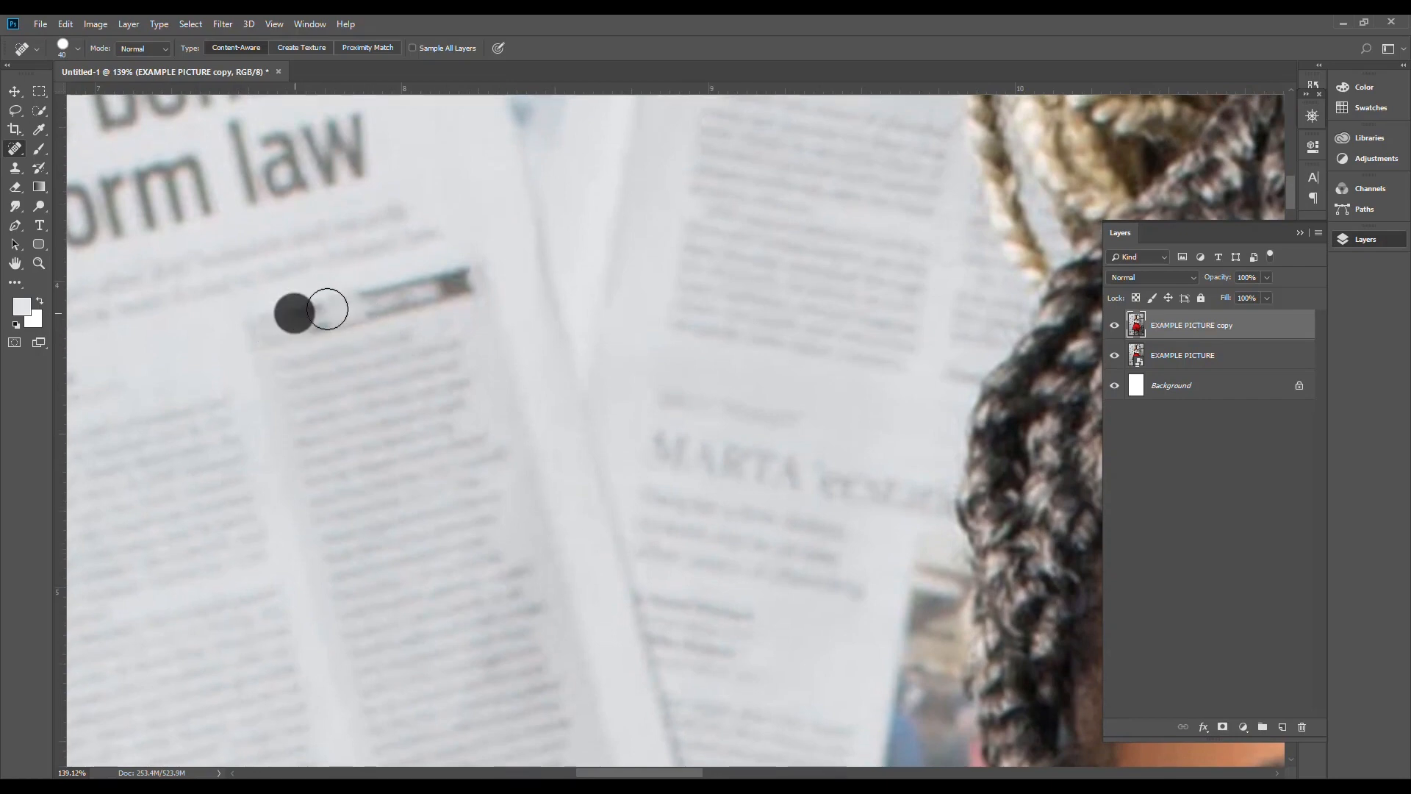
left_click_drag(482, 293, 371, 296)
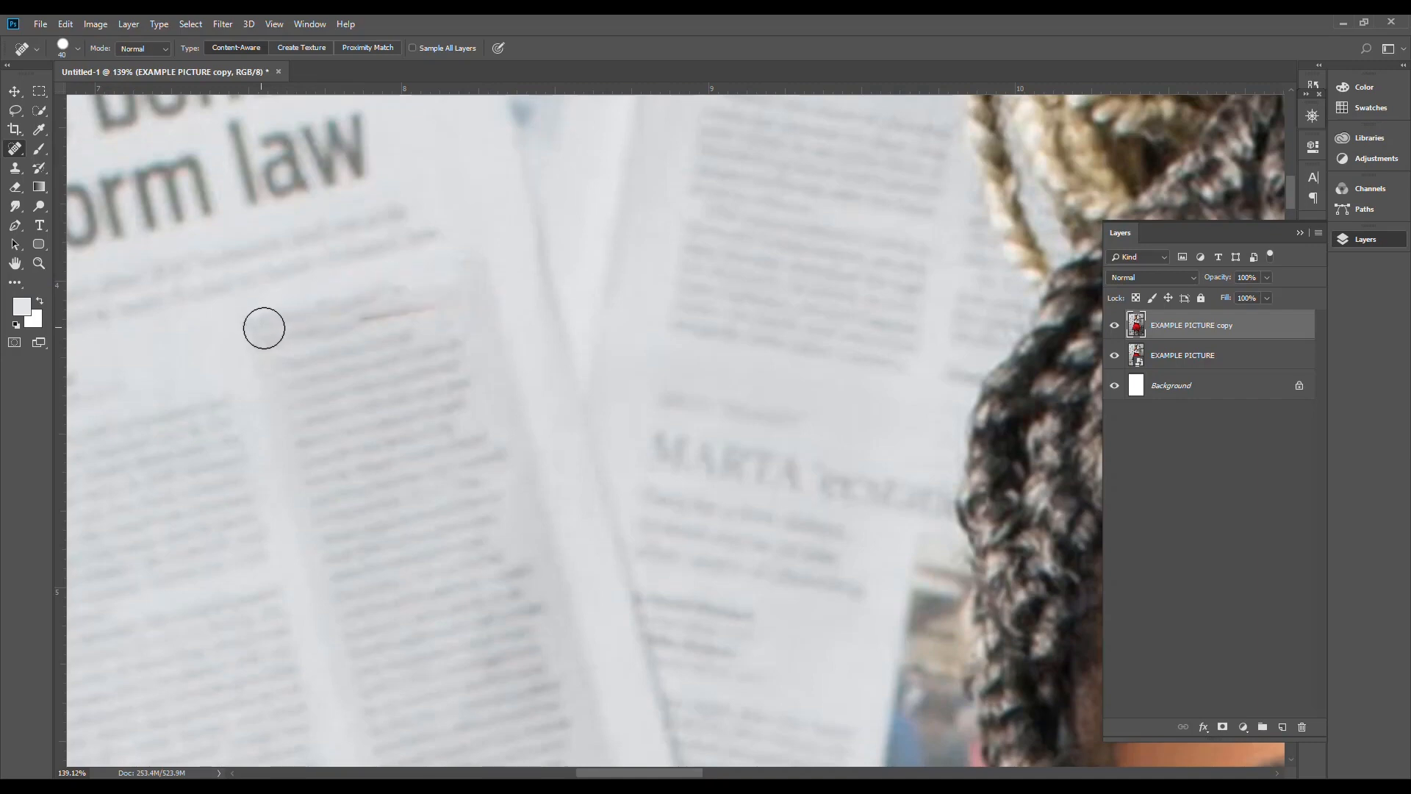
left_click_drag(264, 328, 386, 300)
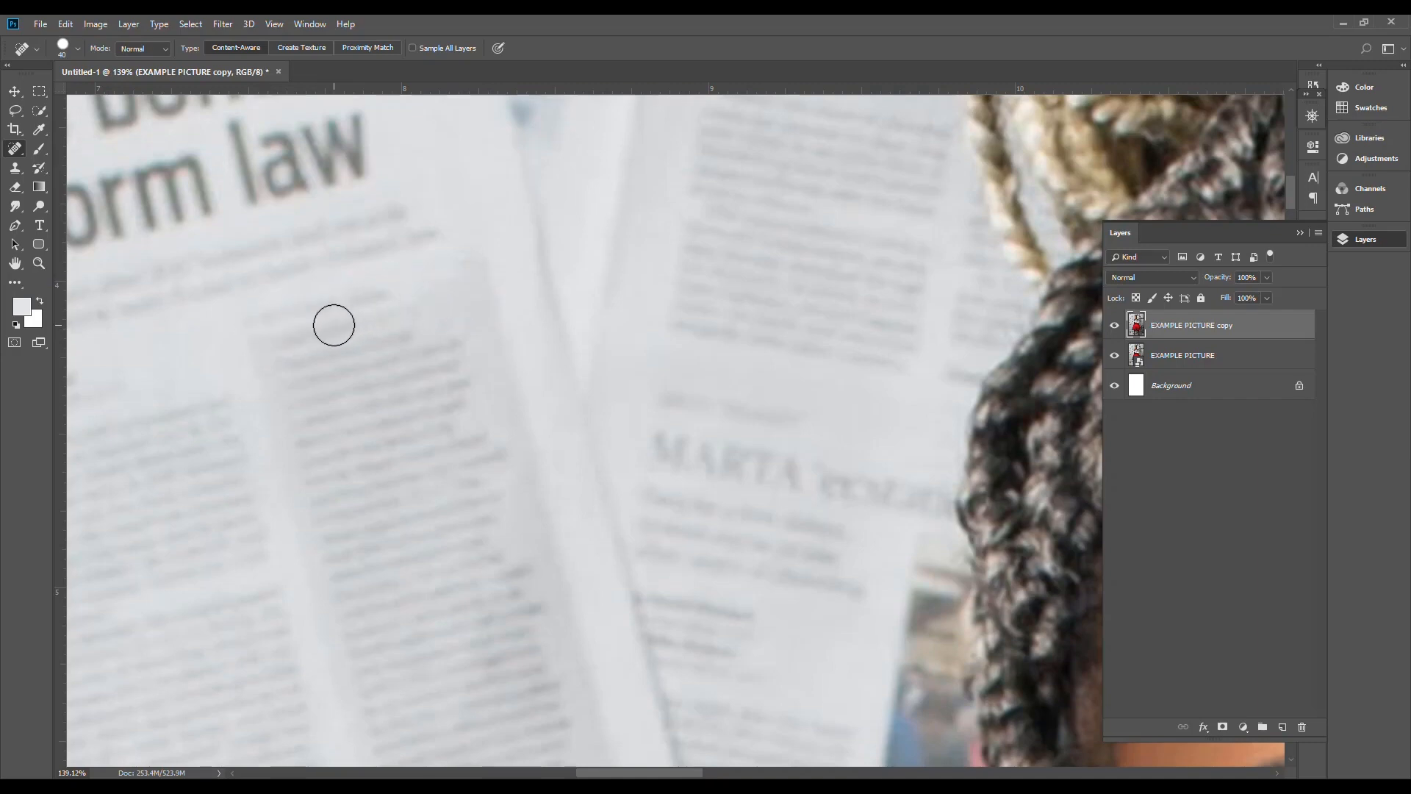
scroll(334, 324, "down", 6)
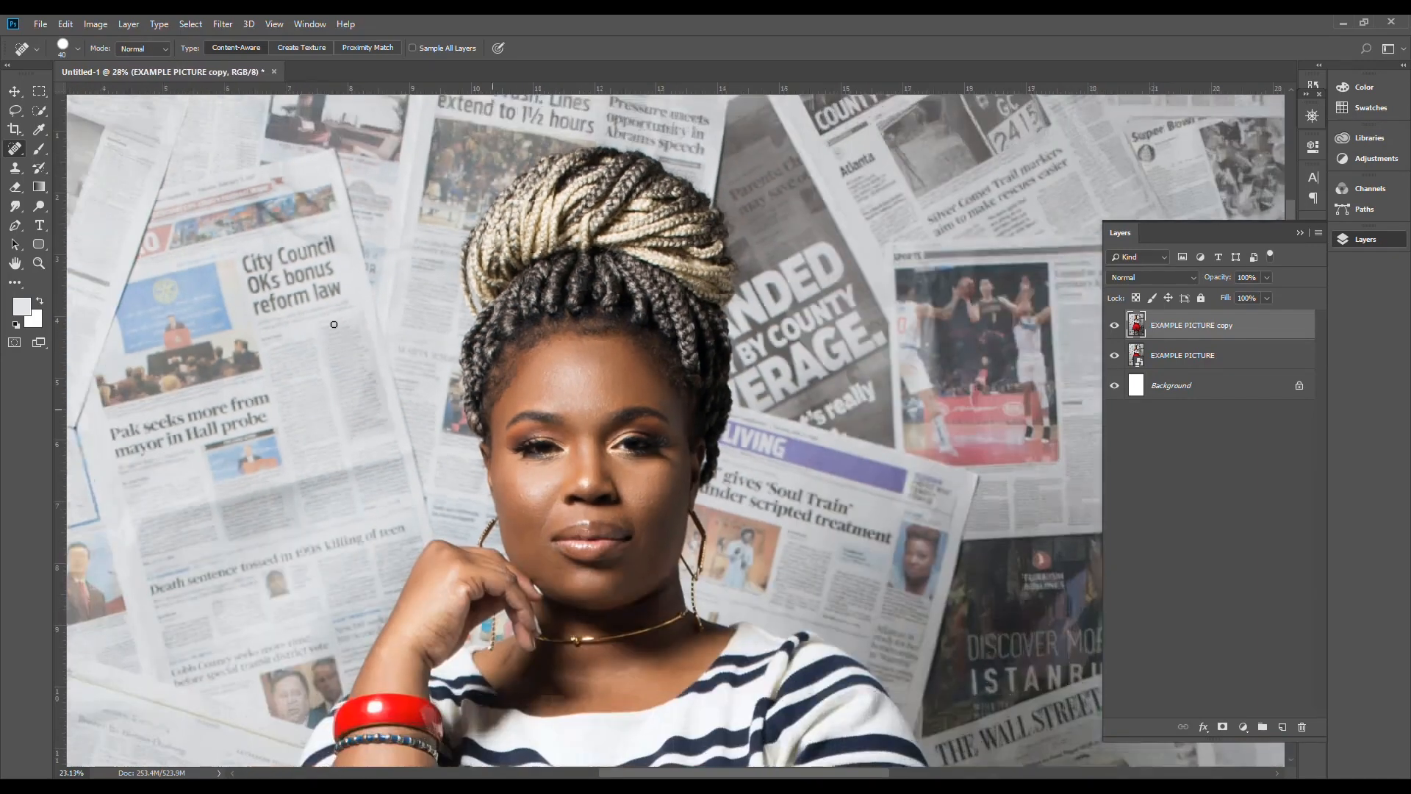
scroll(334, 324, "down", 1)
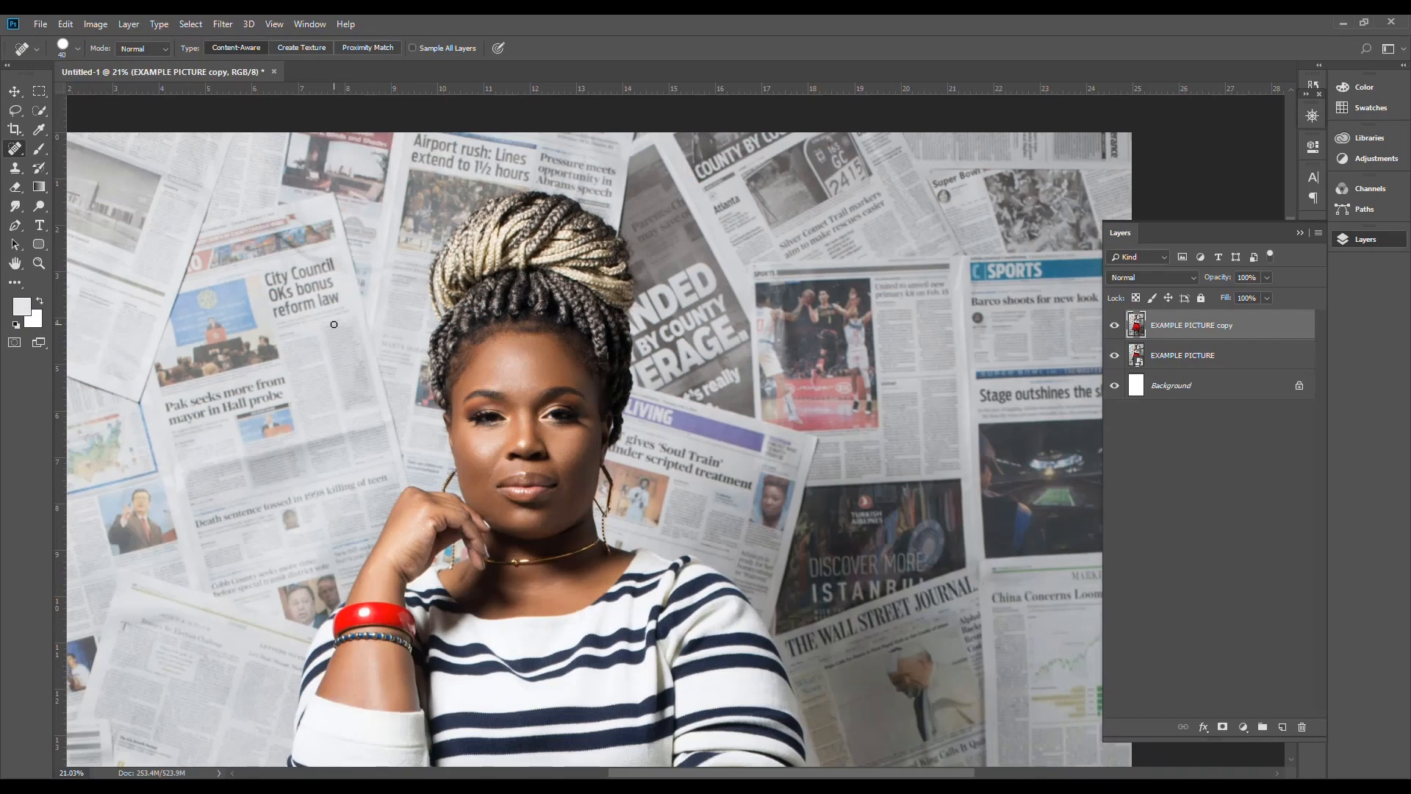
Step: Try a freehand Brush stroke from the woman's face down over the striped shirt
left_click(39, 151)
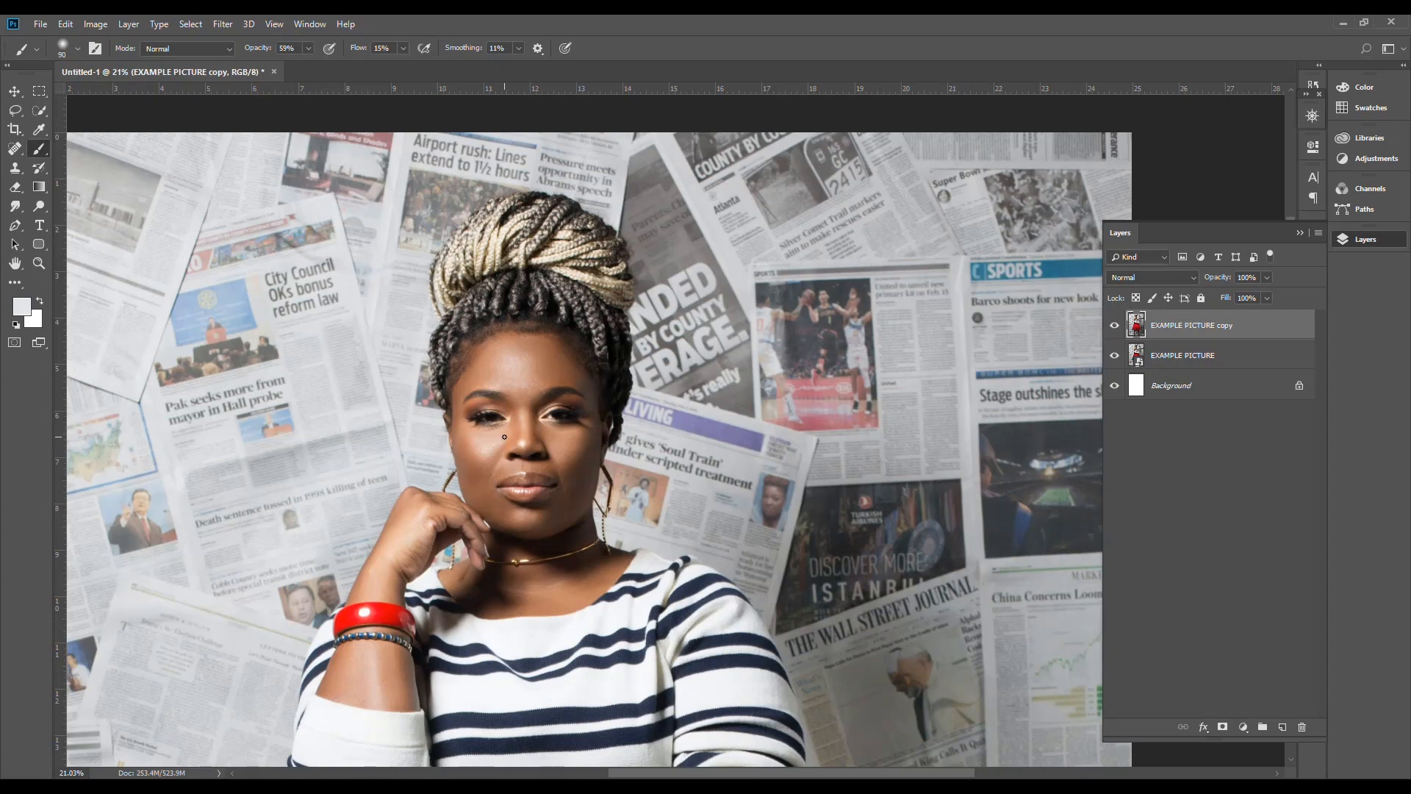
mouse_move(505, 411)
left_mouse_down()
mouse_move(505, 482)
mouse_move(503, 377)
mouse_move(496, 552)
mouse_move(557, 403)
mouse_move(461, 398)
mouse_move(489, 391)
mouse_move(378, 576)
mouse_move(619, 531)
mouse_move(551, 637)
mouse_move(623, 650)
left_mouse_up()
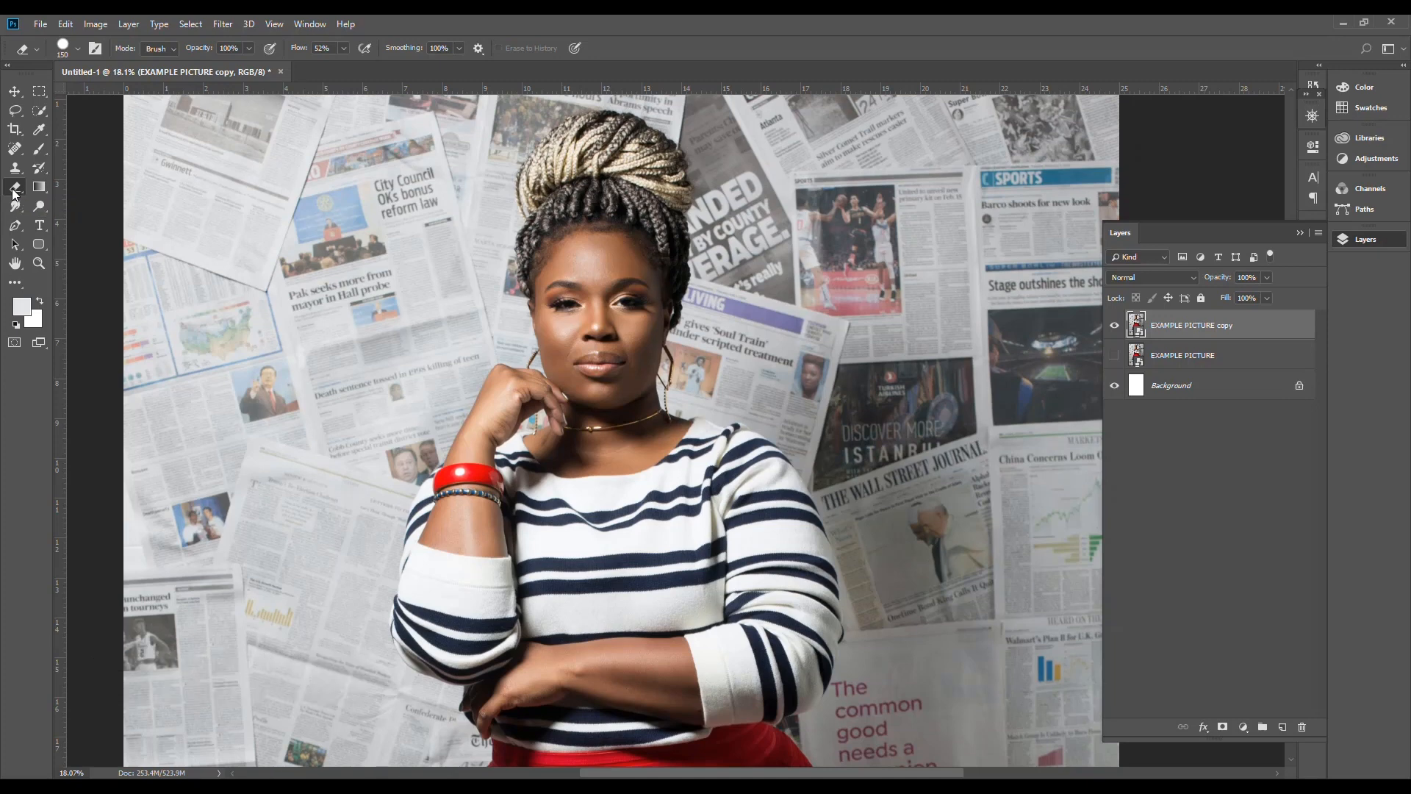
Step: Erase a freehand looping stroke over the woman's face and down to the striped shirt with the Eraser
left_click(568, 346)
left_click(673, 315)
mouse_move(559, 327)
left_mouse_down()
mouse_move(586, 293)
mouse_move(633, 532)
mouse_move(691, 516)
mouse_move(428, 355)
mouse_move(719, 224)
mouse_move(542, 235)
left_mouse_up()
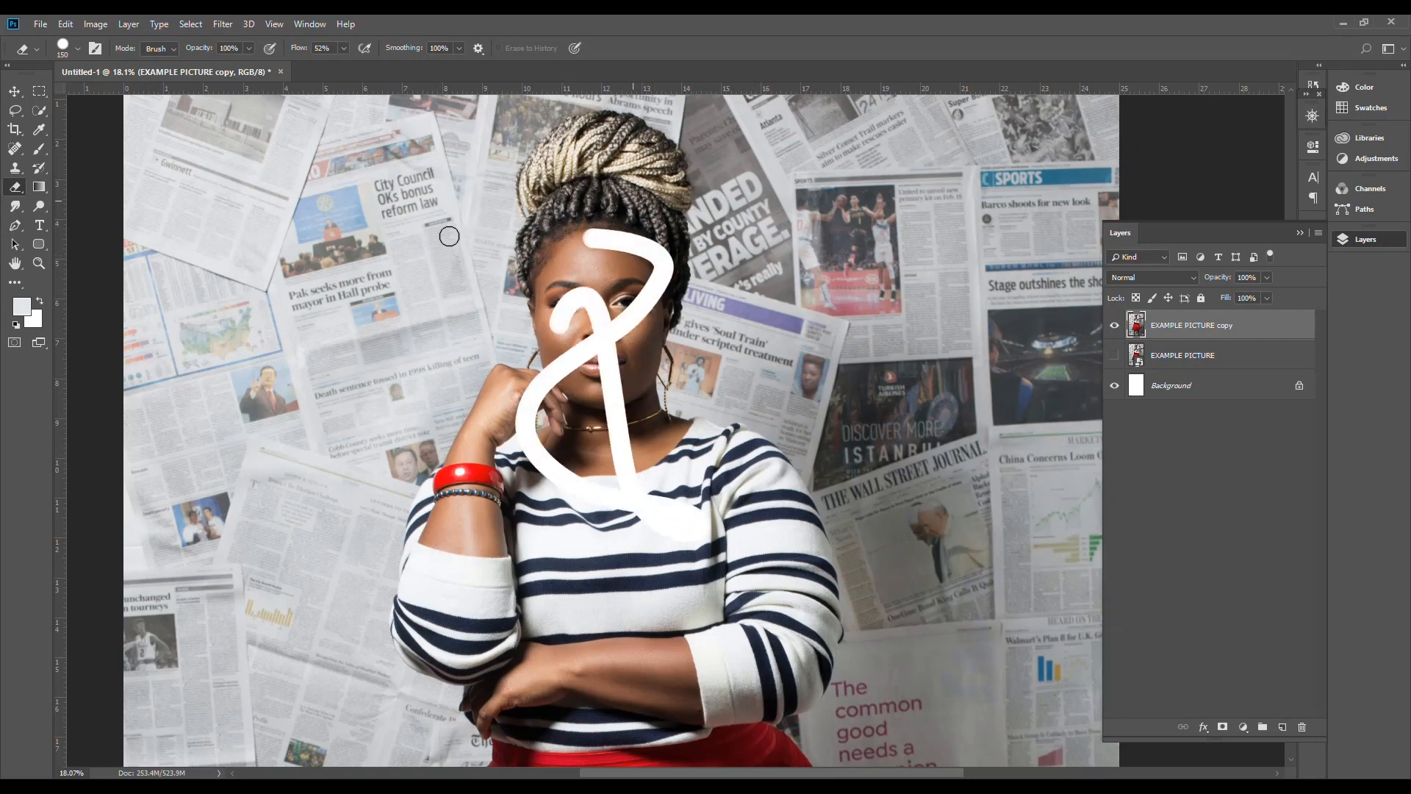
Step: Start a Pen tool path on the red bangle, curving the first segment along its upper edge and removing the outgoing handle
left_click(39, 206)
key("p")
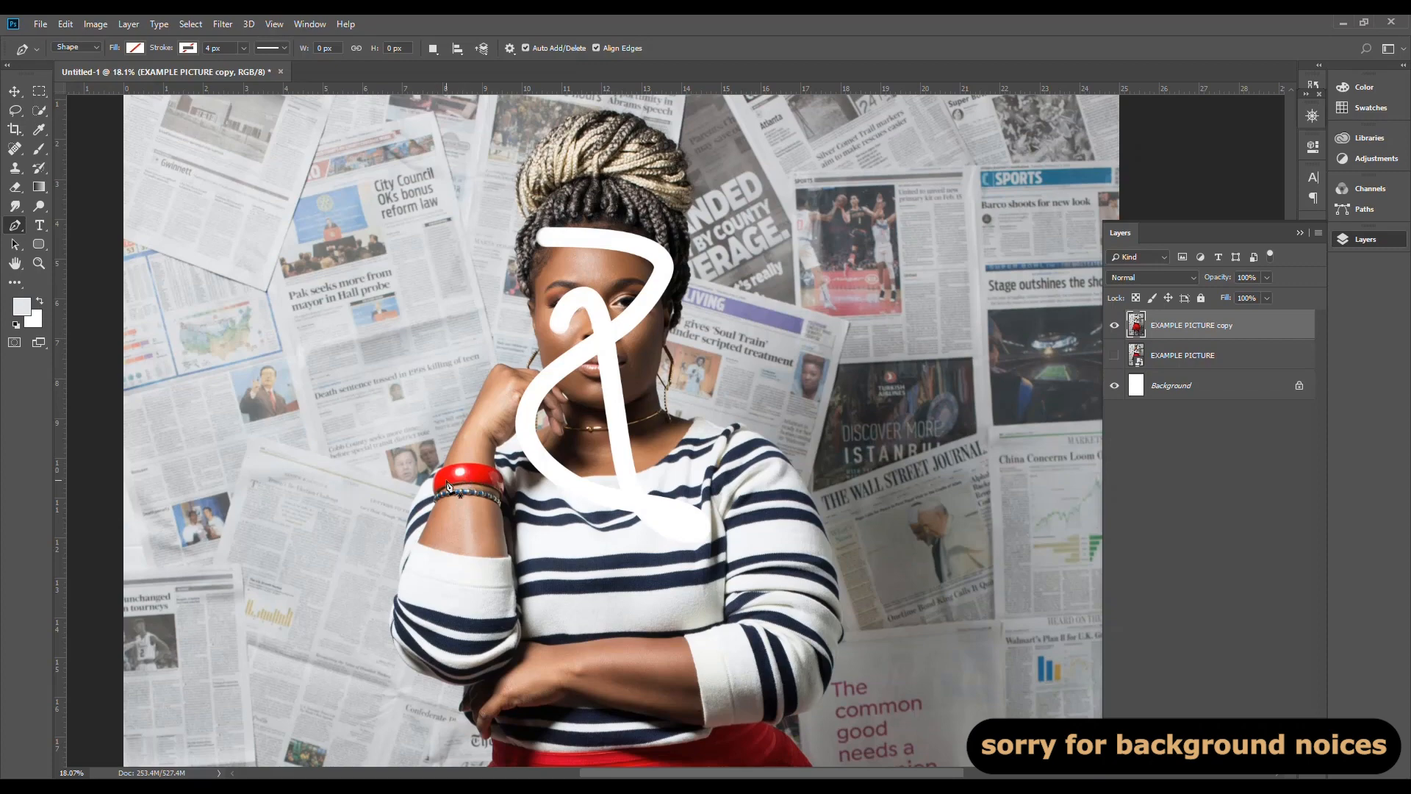
scroll(450, 486, "up", 5)
scroll(450, 487, "up", 6)
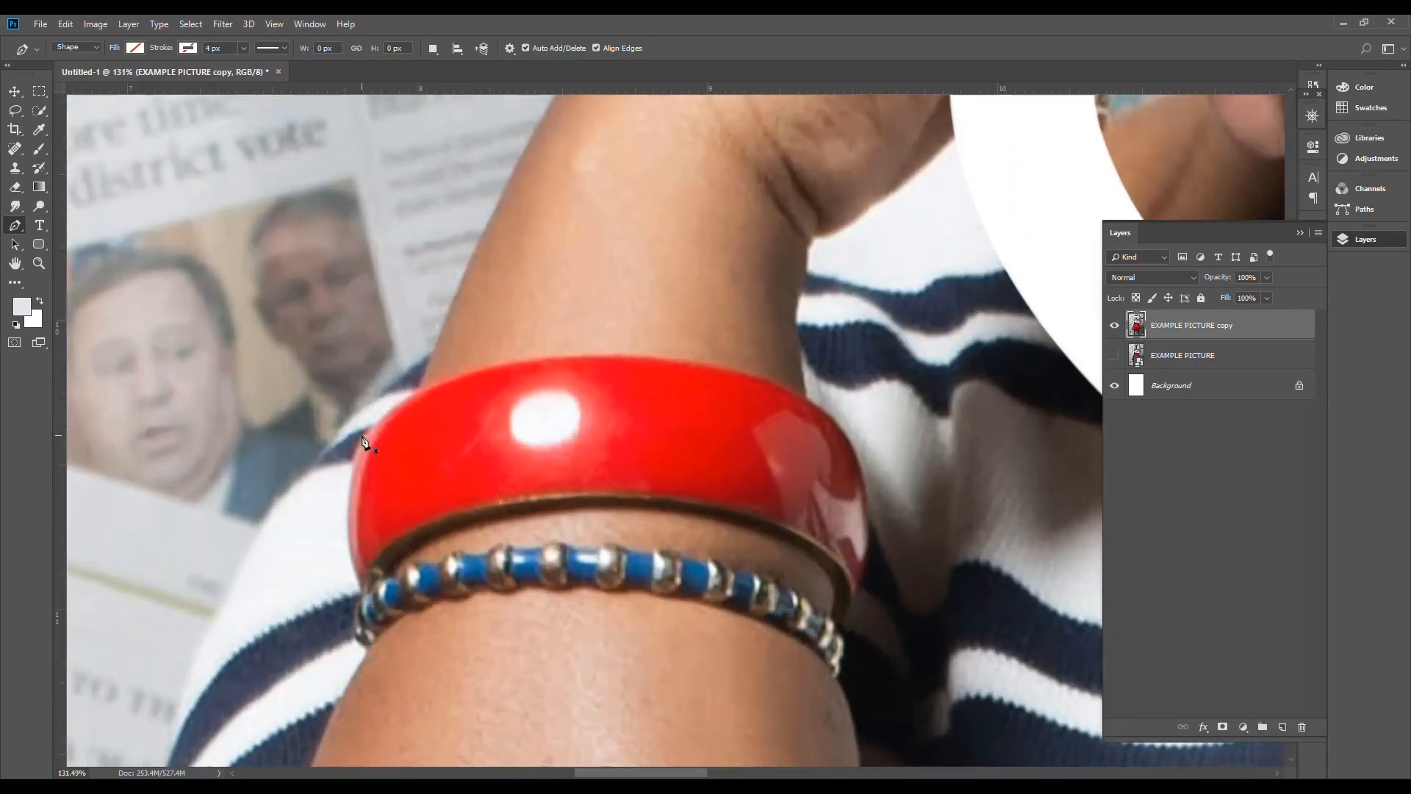
left_click(362, 434)
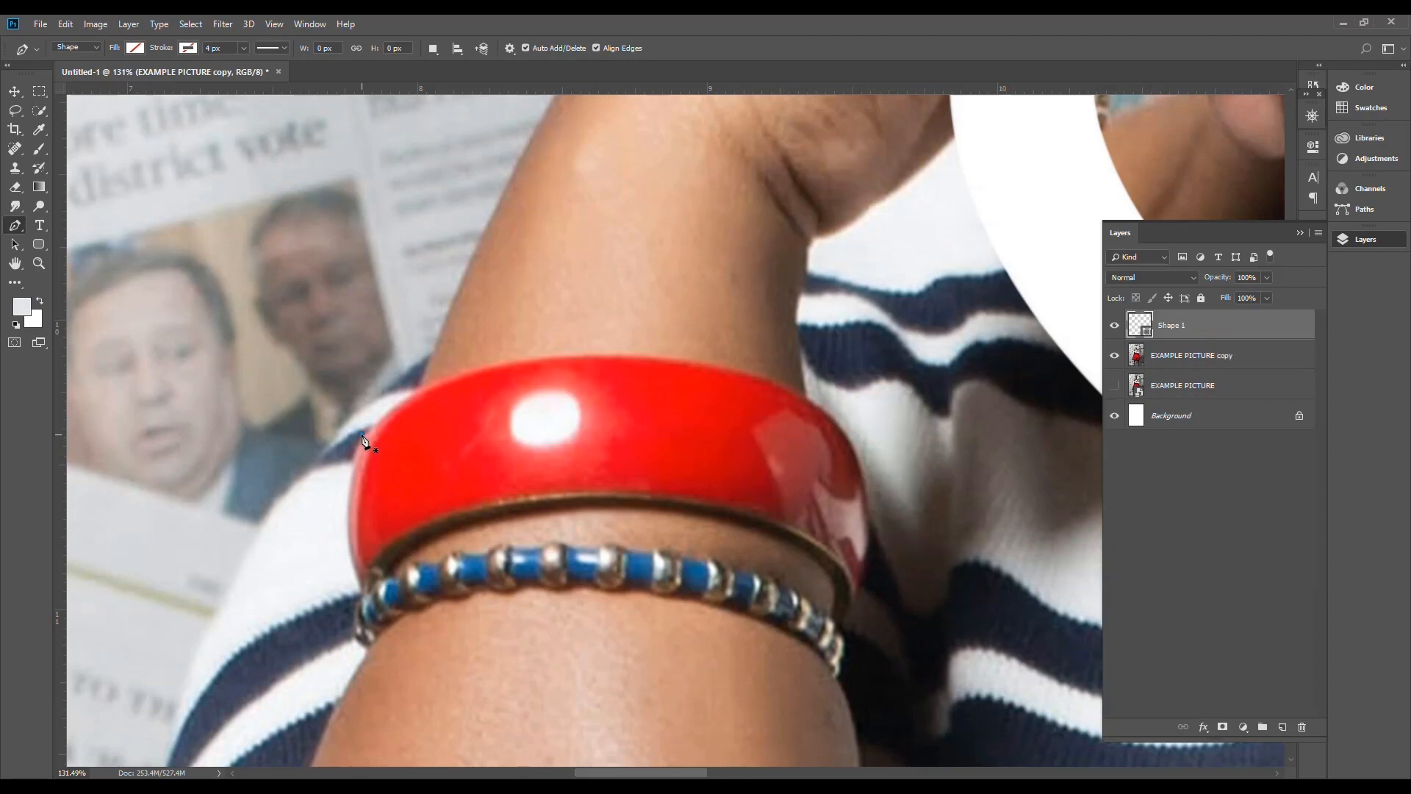
left_click(807, 401)
left_click_drag(808, 403, 1115, 515)
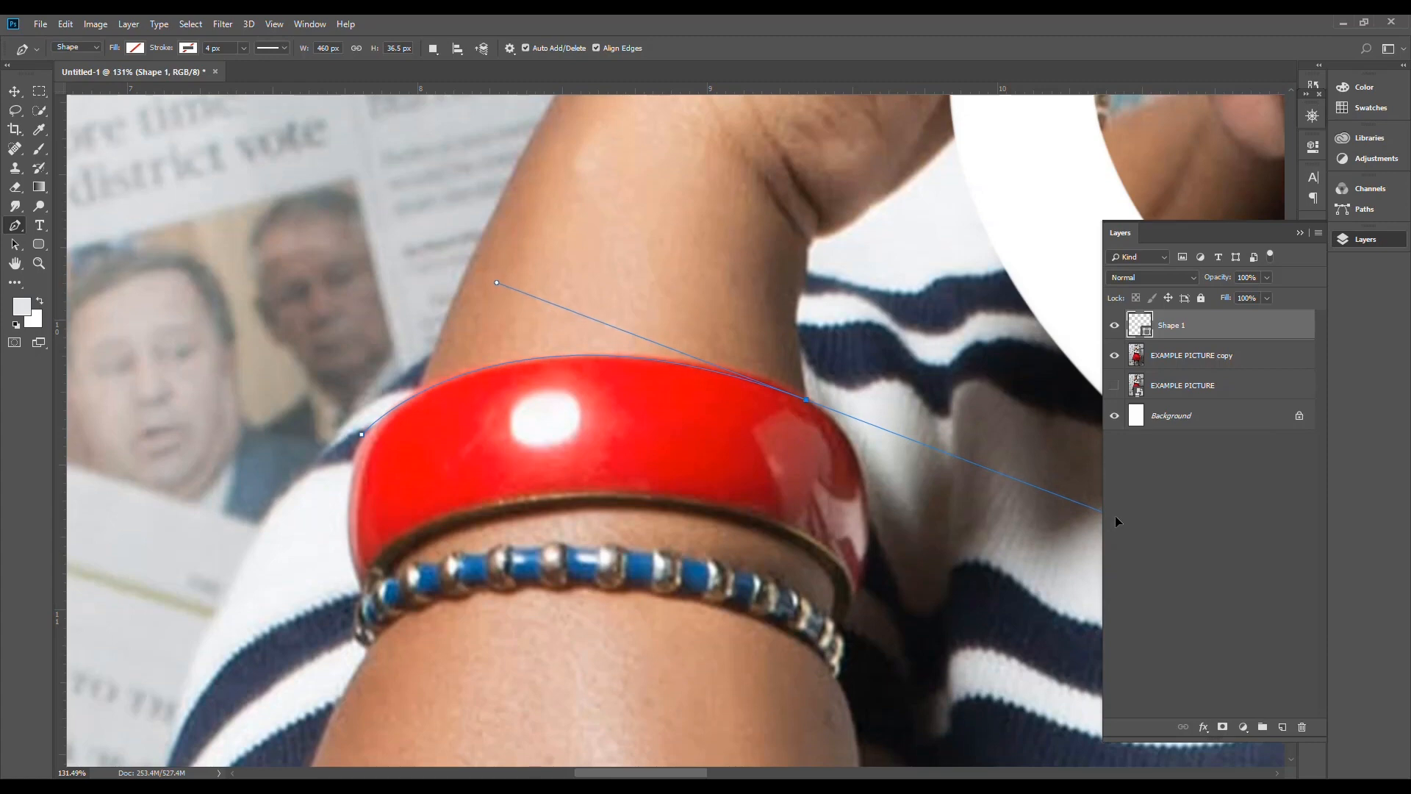
left_click(808, 402)
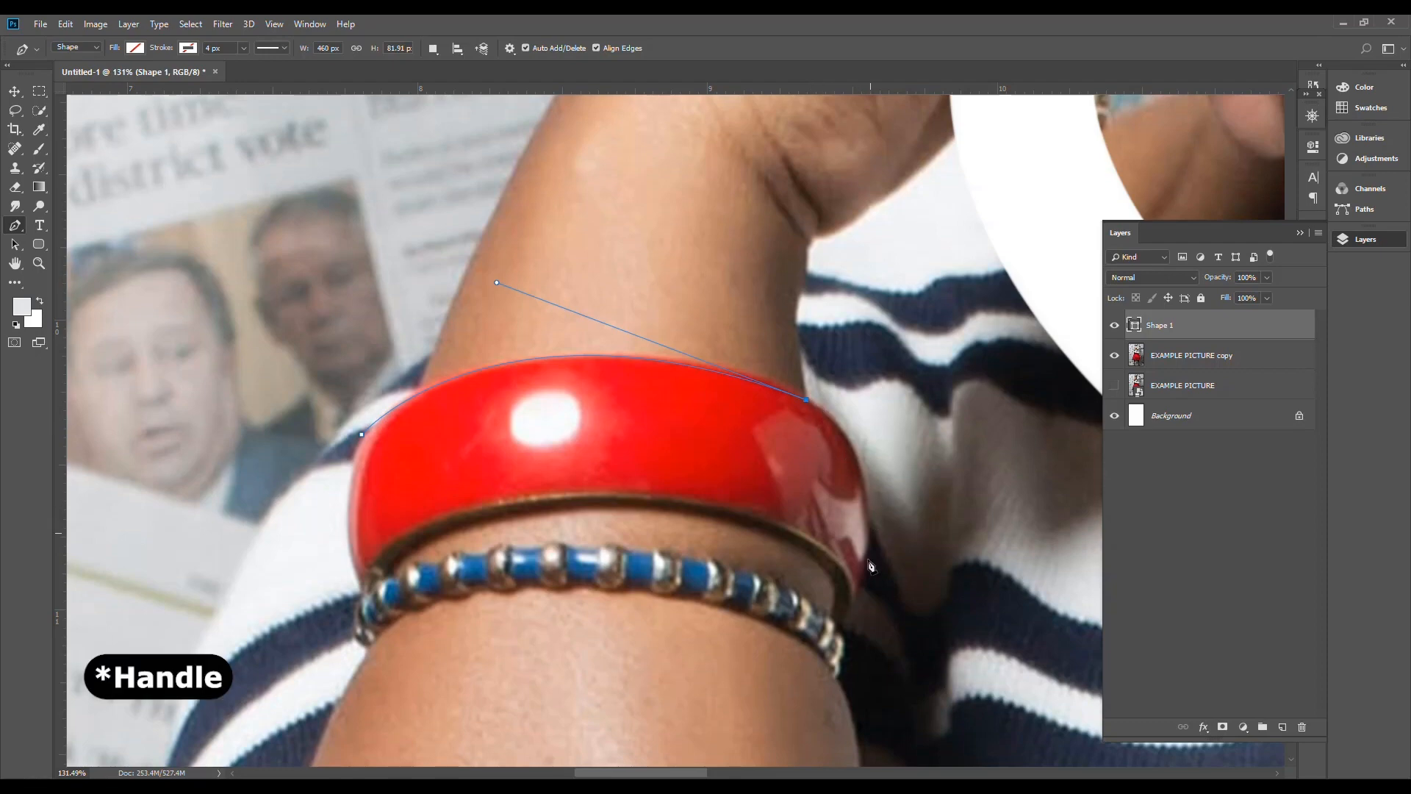
Step: Continue the Pen path around the bangle's right end and lower edge, closing it at the starting point
left_click_drag(857, 594, 818, 751)
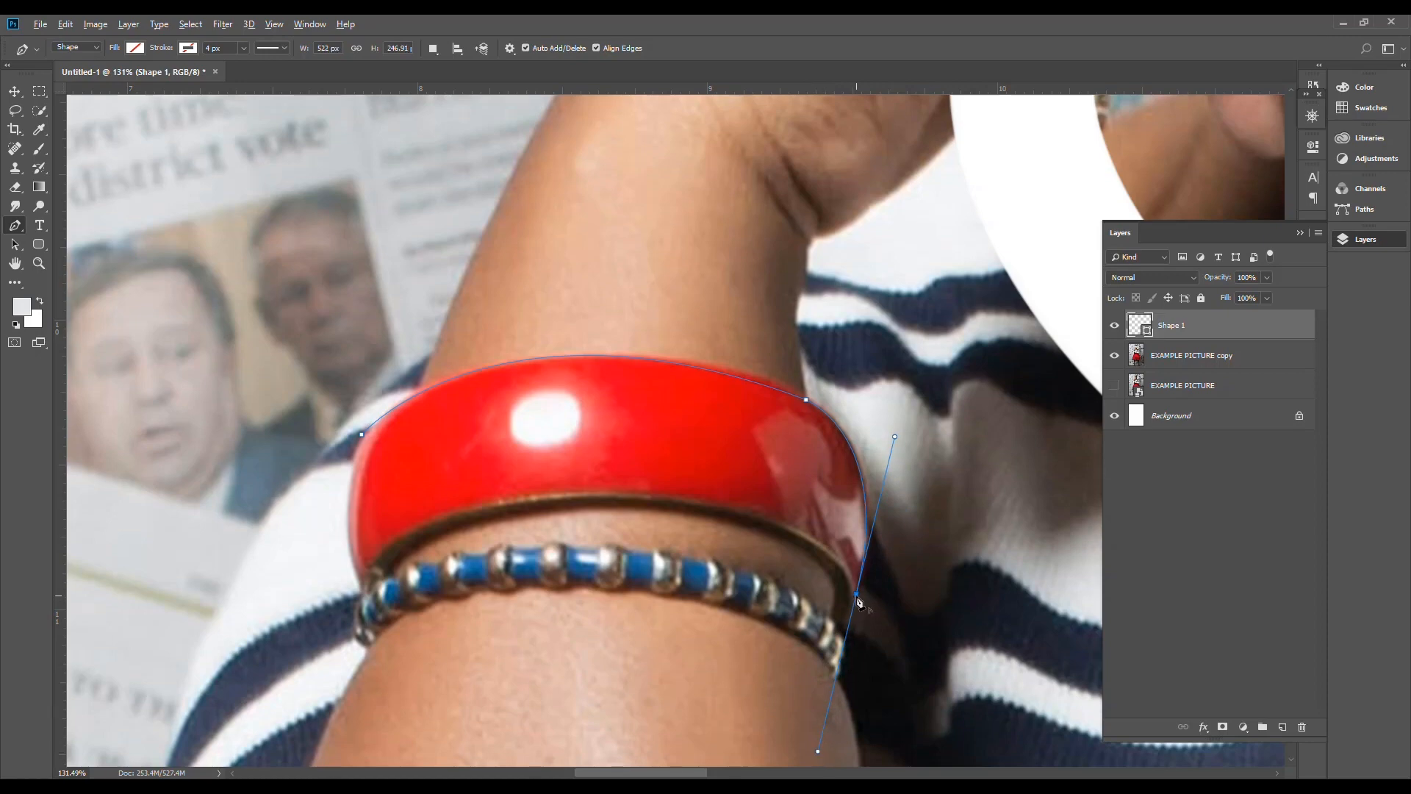
left_click(858, 596)
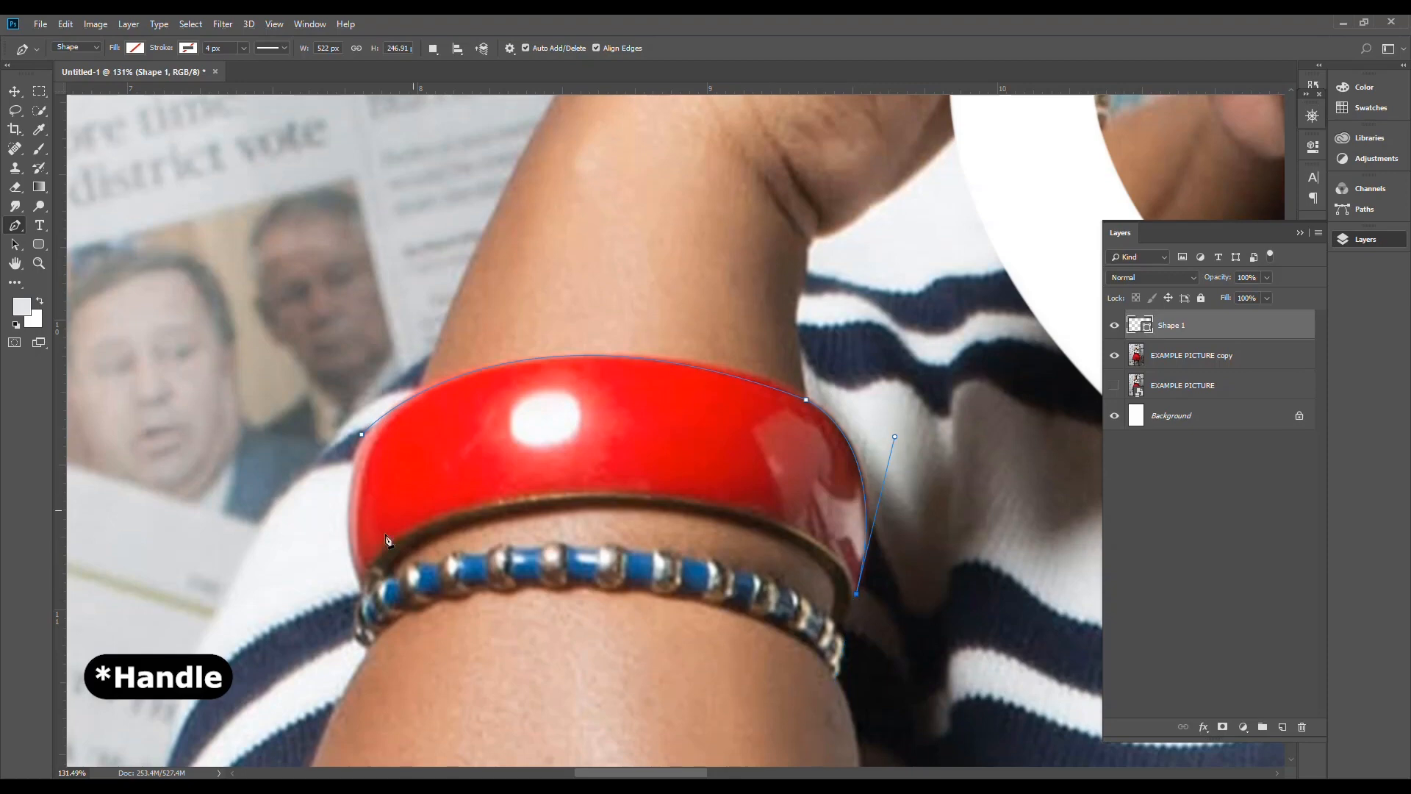
left_click_drag(378, 574, 227, 743)
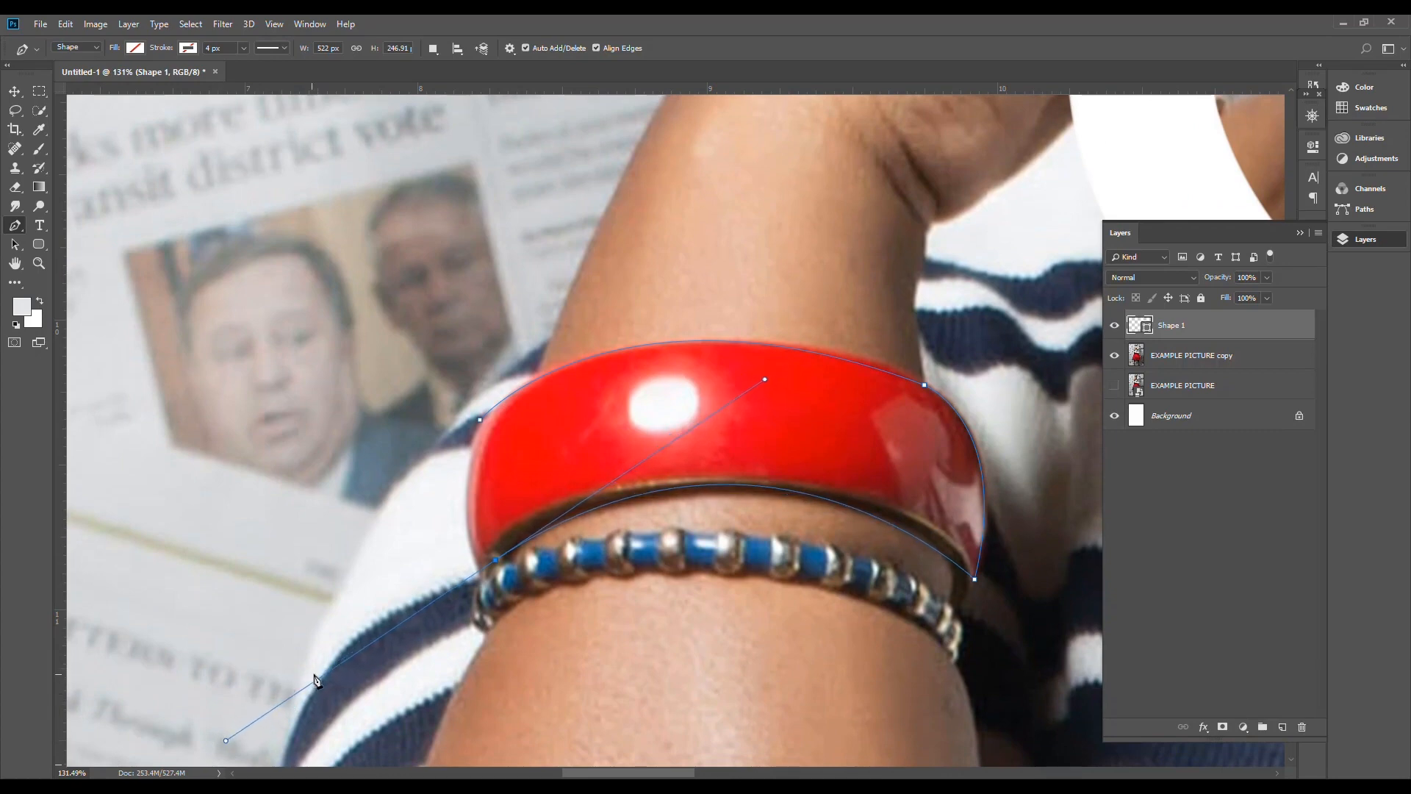
left_click(478, 574)
left_click_drag(480, 421, 509, 343)
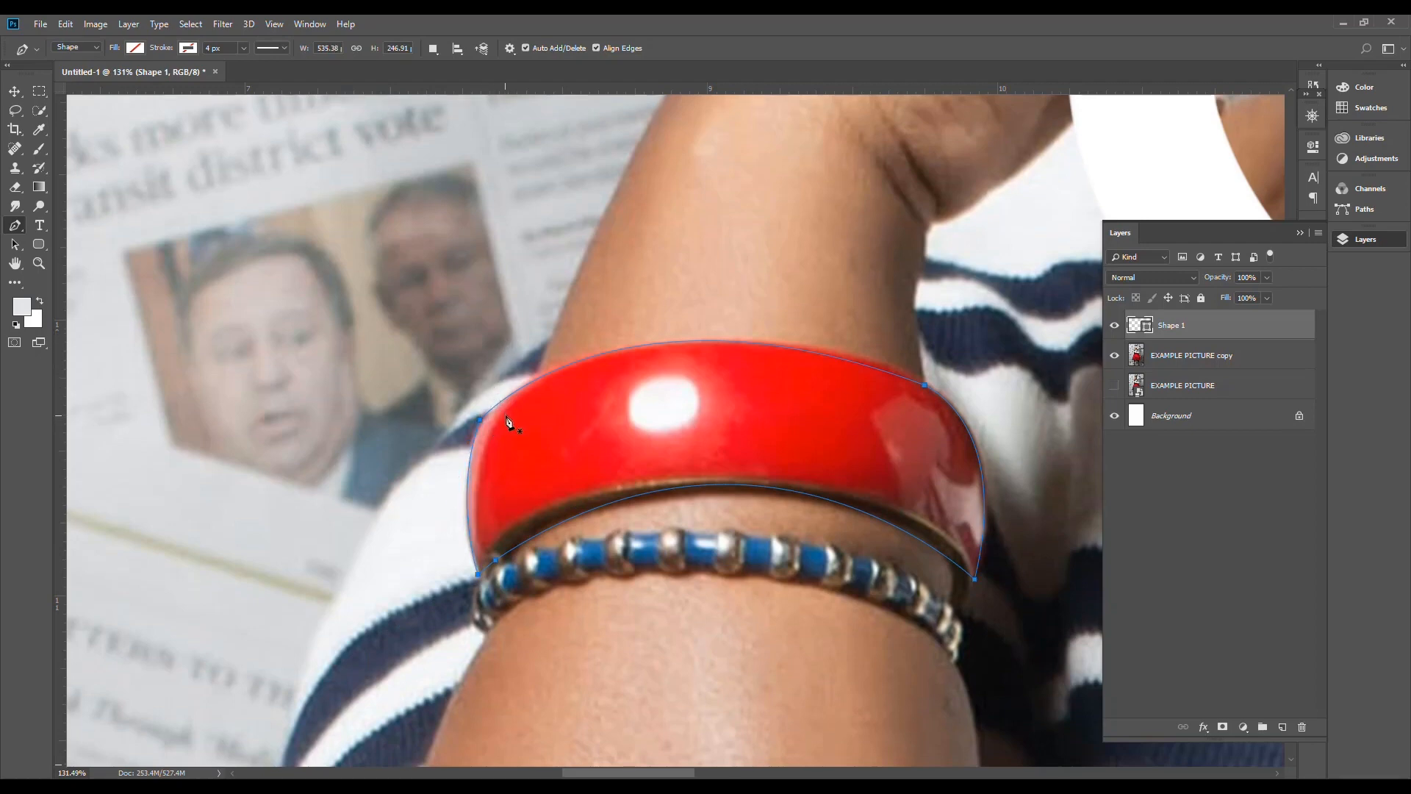
Step: Convert the bangle path to a selection with 0-pixel feather and copy that area of EXAMPLE PICTURE copy to a new layer
right_click(702, 416)
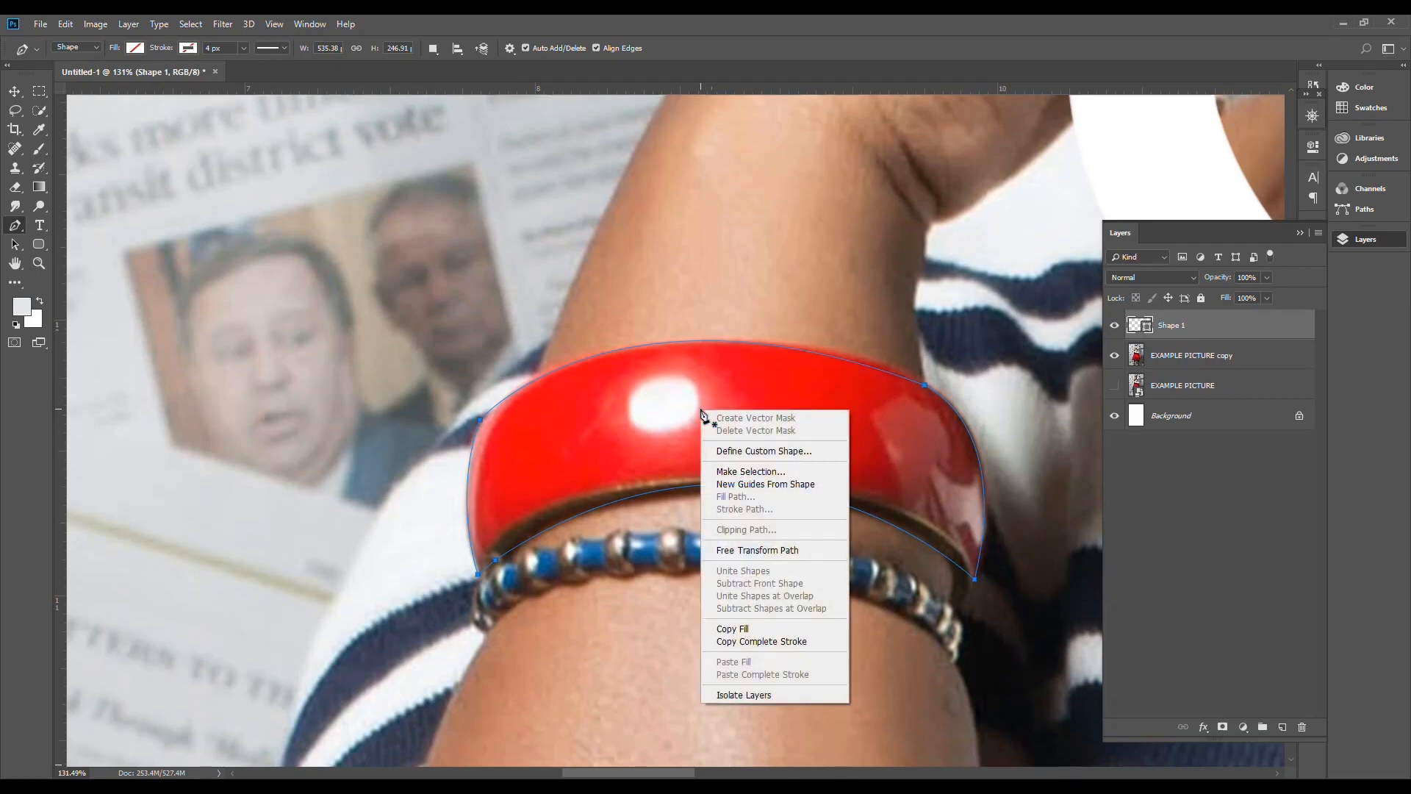
left_click(751, 472)
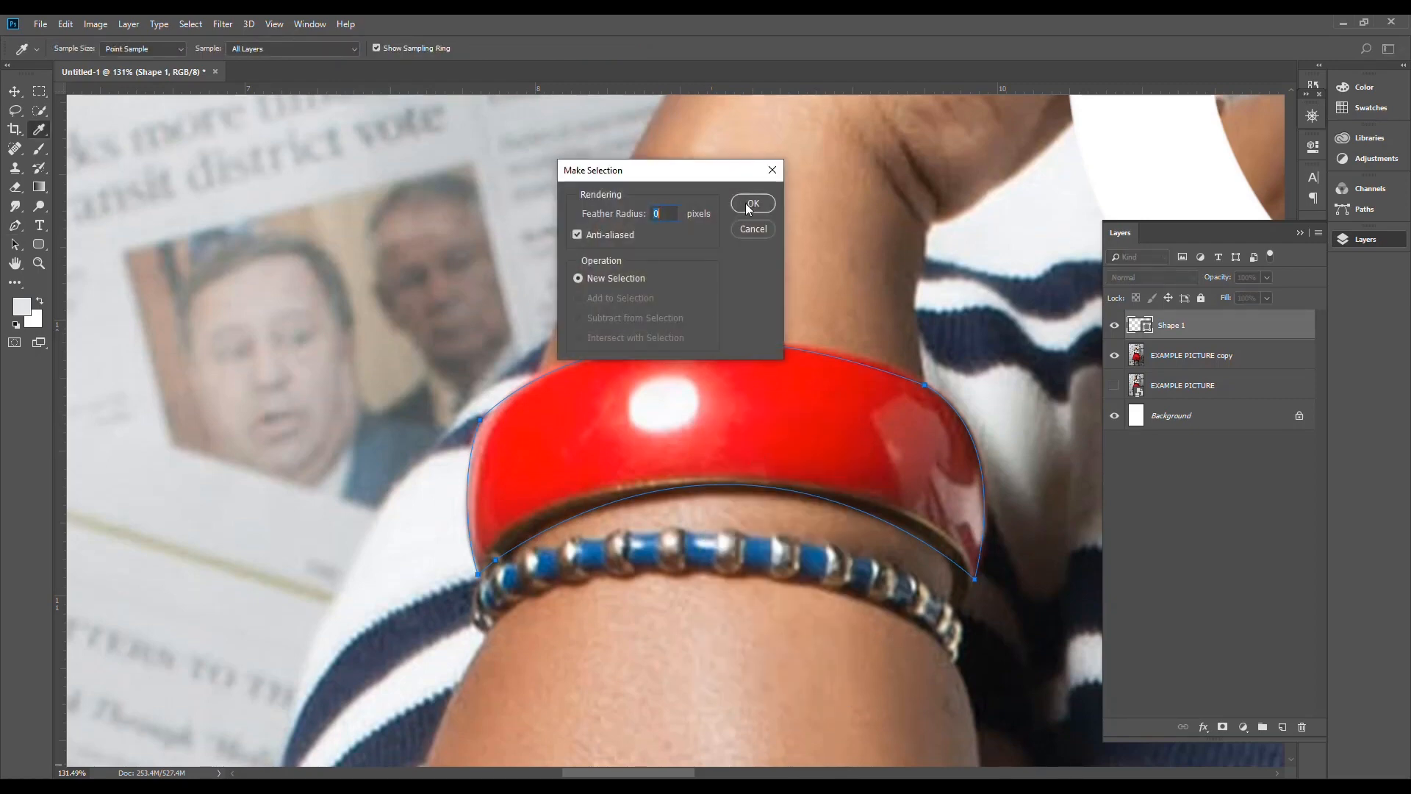
left_click(747, 204)
left_click(1211, 359)
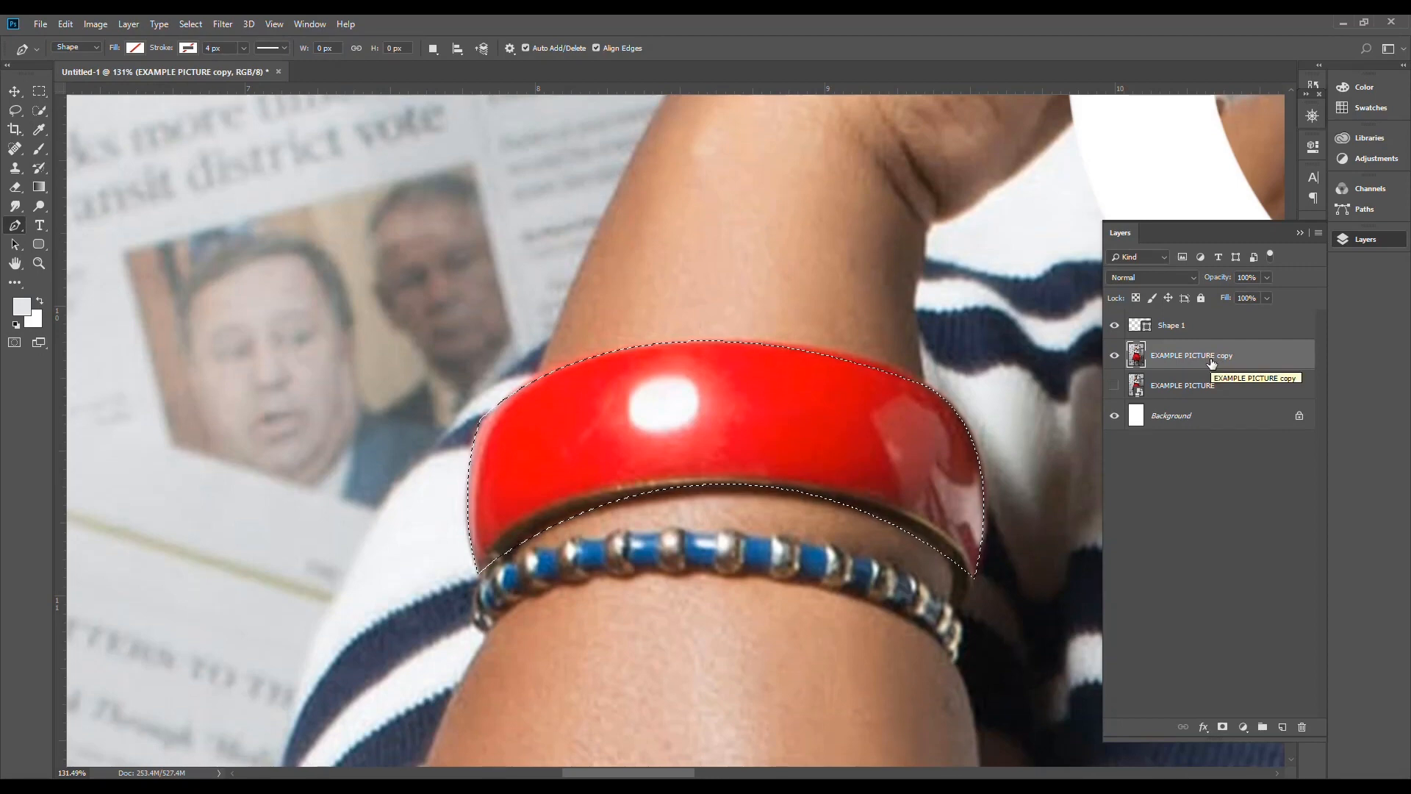
key("ctrl+j")
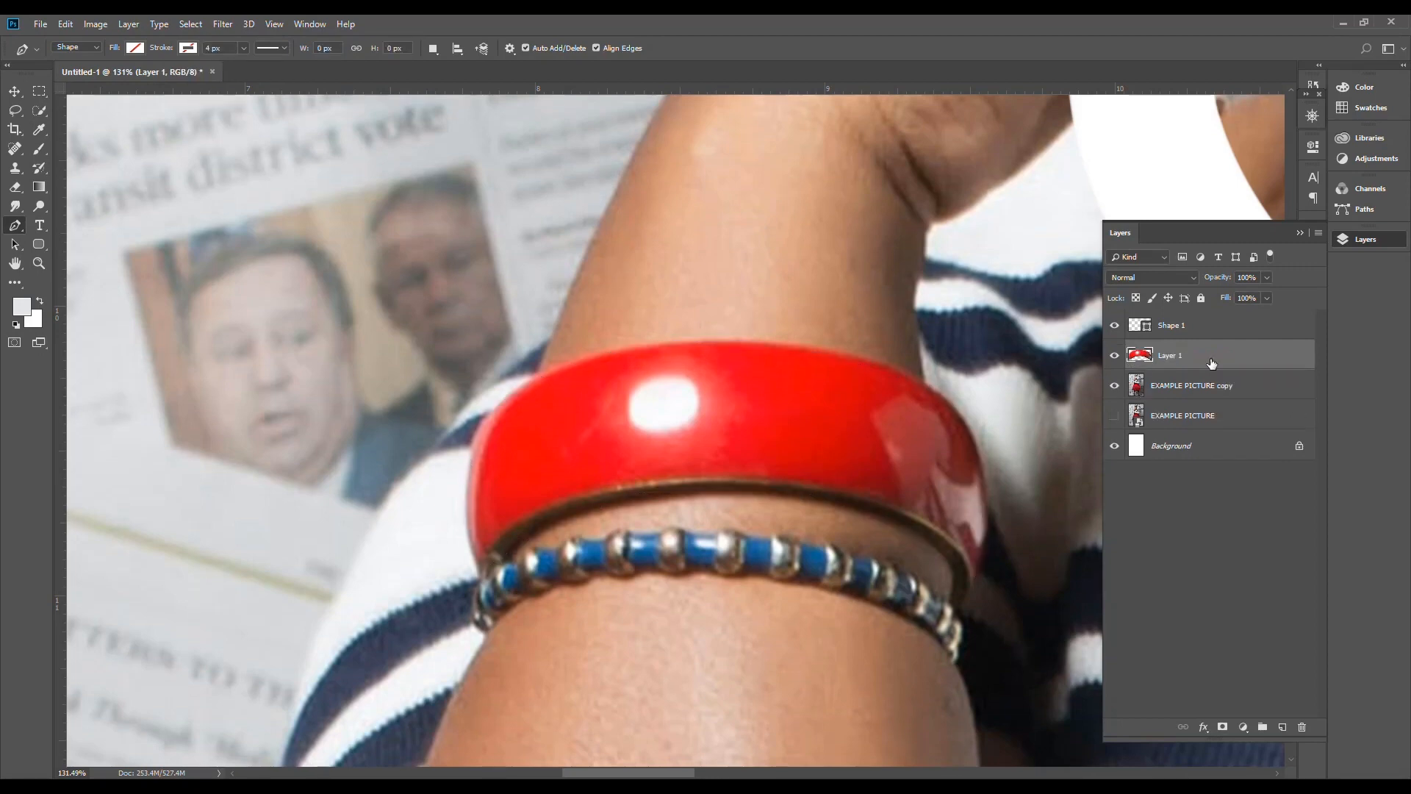
Step: Delete the Shape 1 layer and hide the EXAMPLE PICTURE copy layer to isolate the cut-out bangle
left_click(1210, 333)
key("Delete")
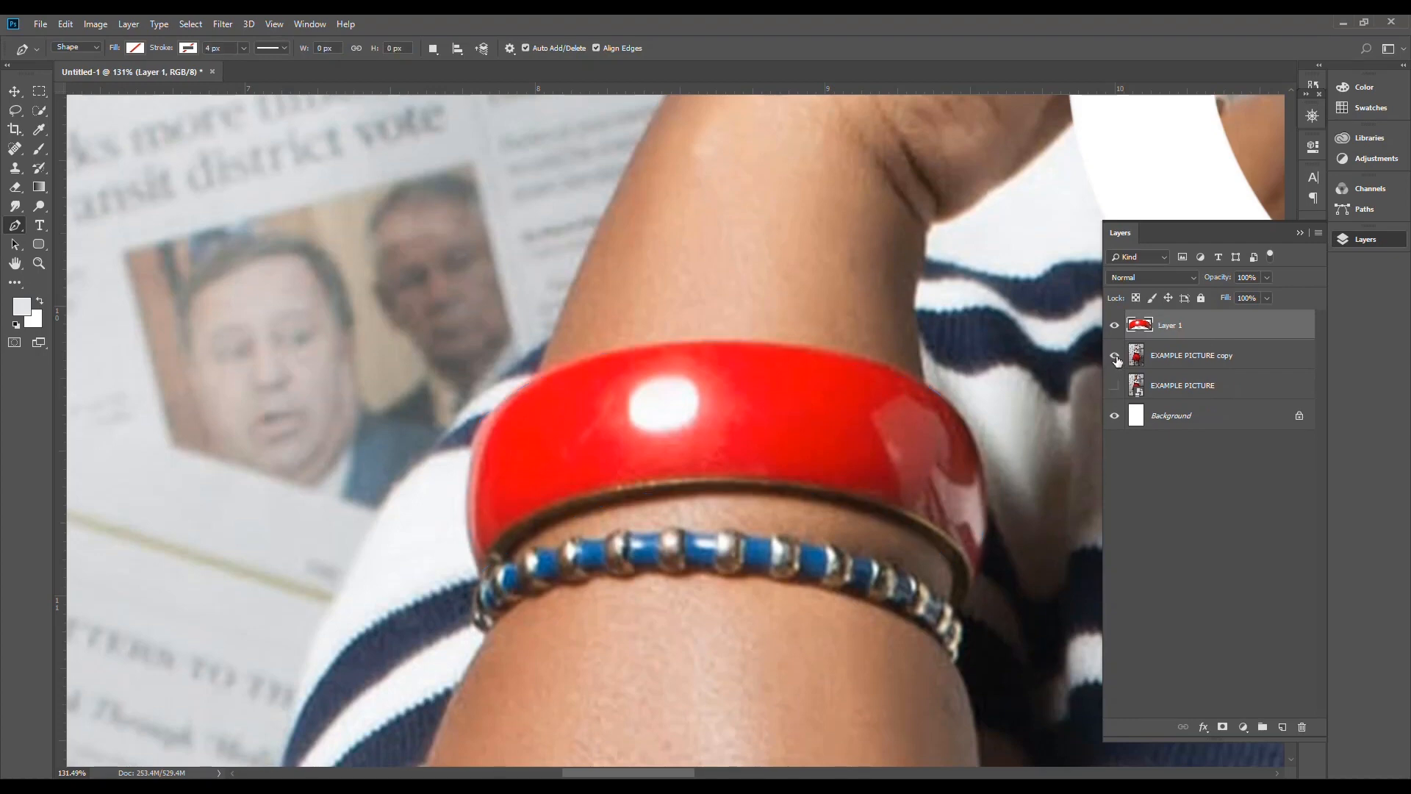
left_click(1217, 363)
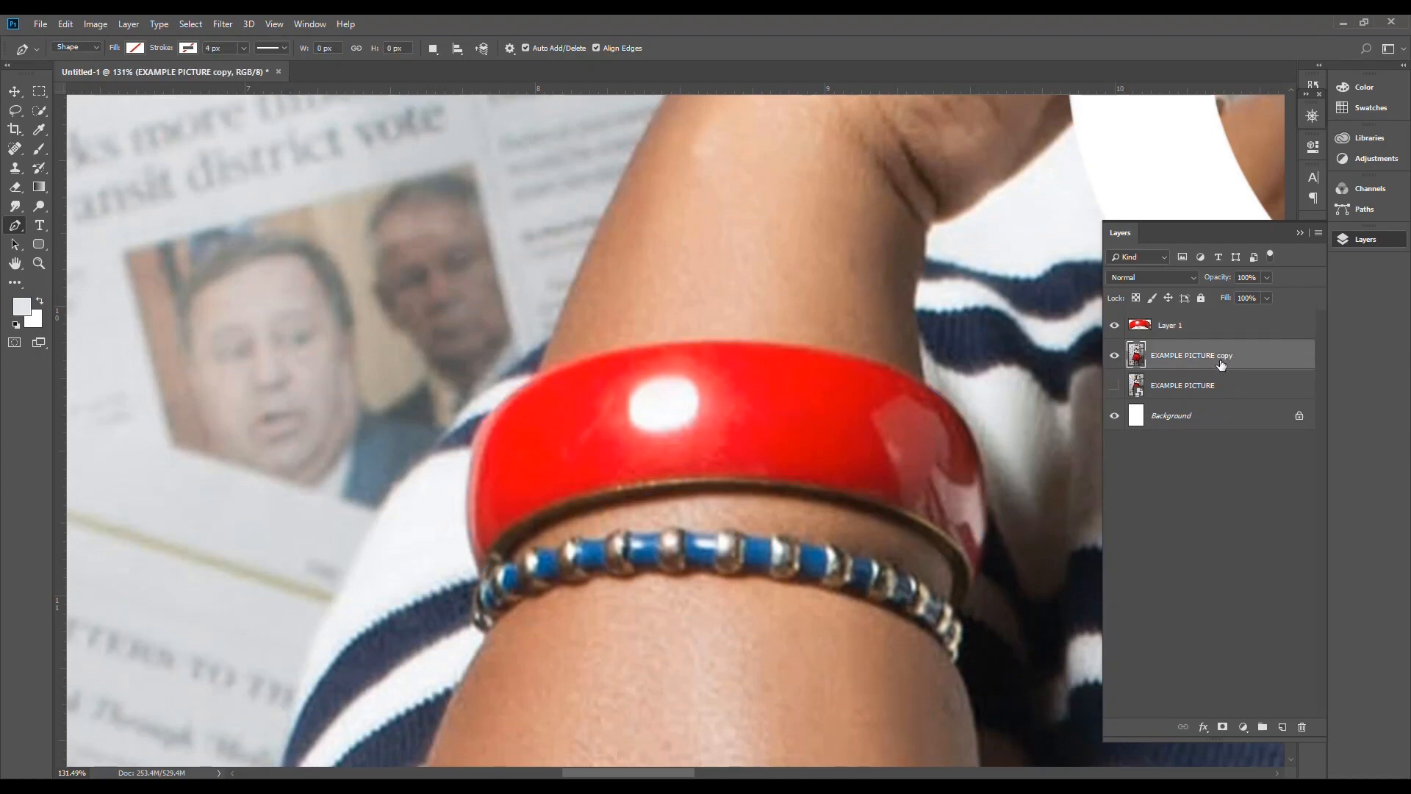
left_click(1115, 361)
scroll(621, 456, "down", 6)
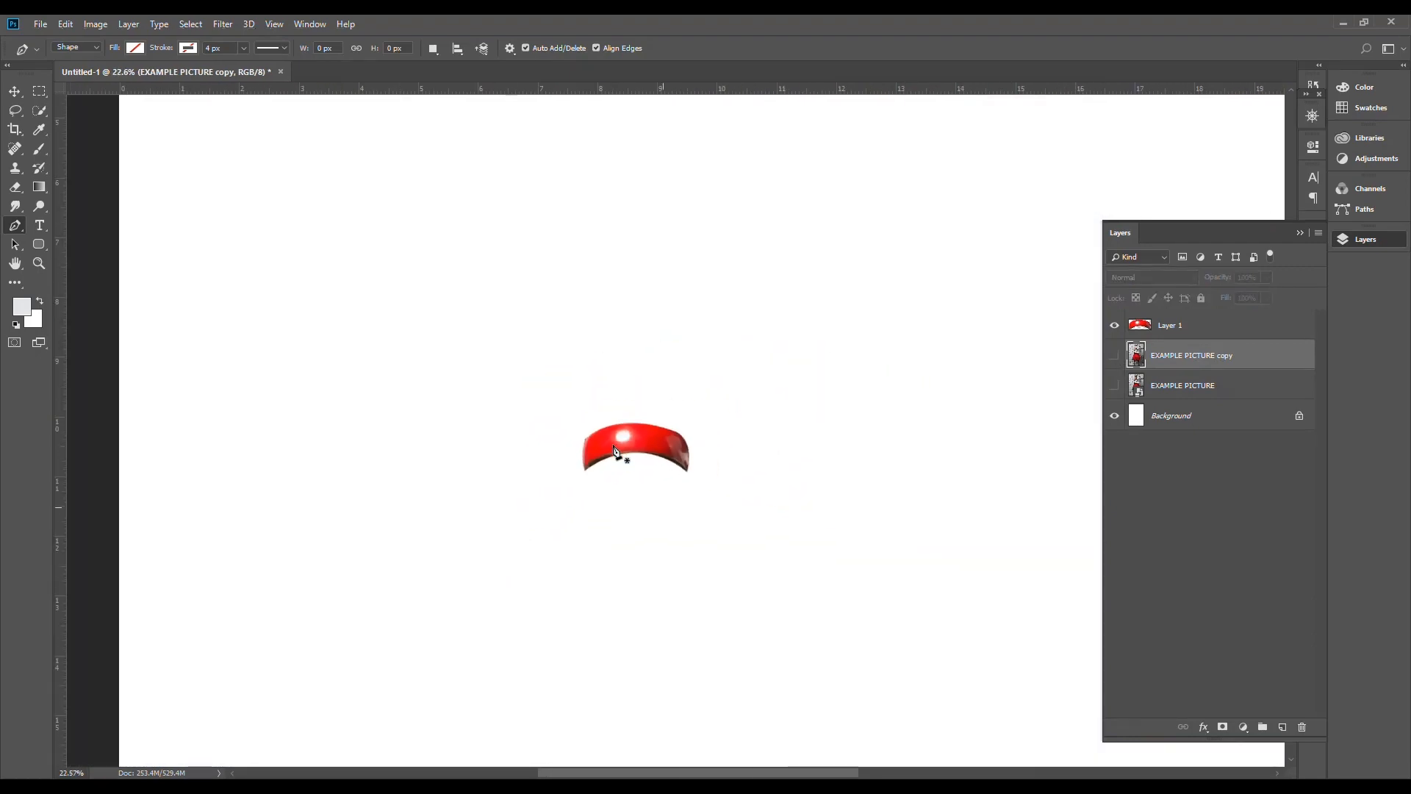
scroll(616, 452, "up", 5)
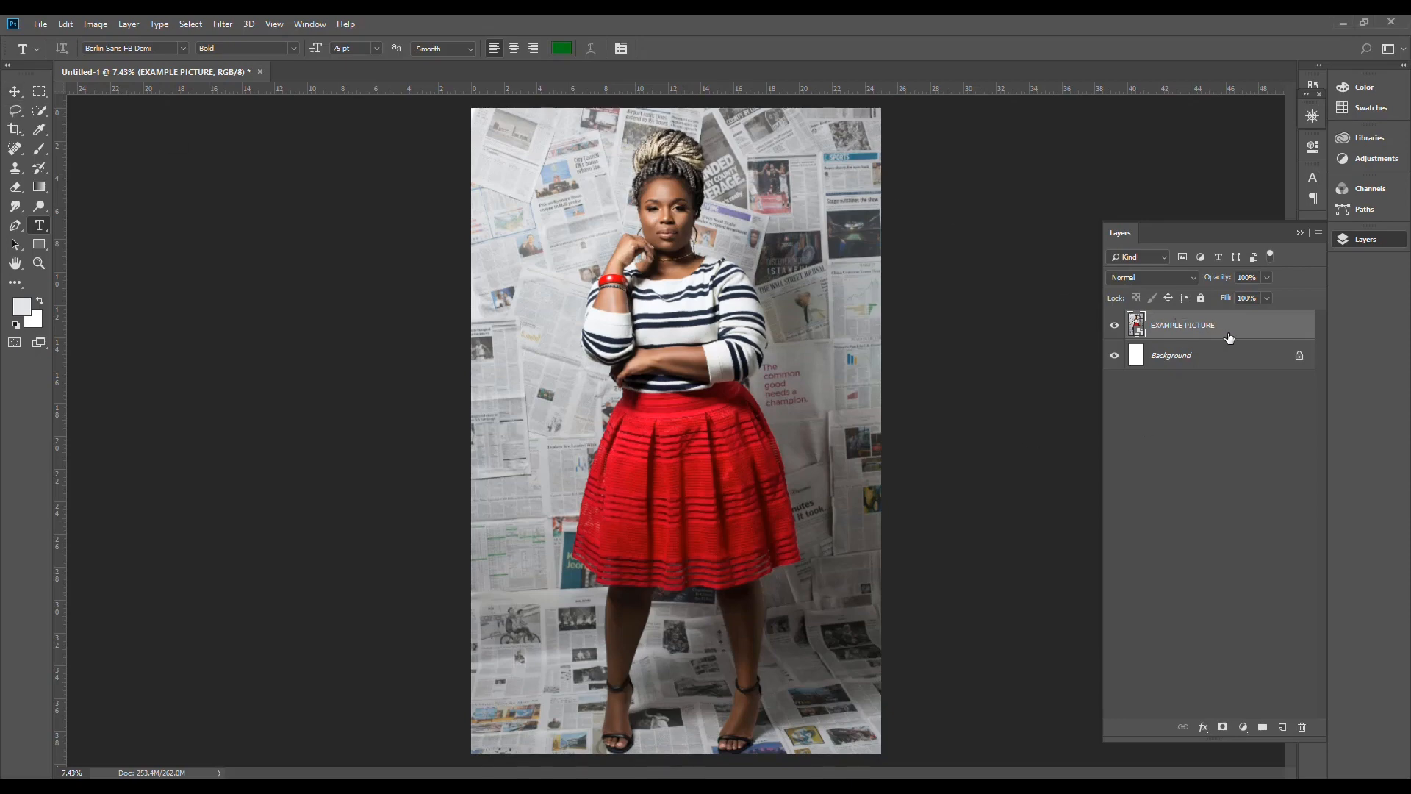
Step: Add a Brightness/Contrast adjustment layer above EXAMPLE PICTURE with brightness 5 and contrast -2
left_click(16, 95)
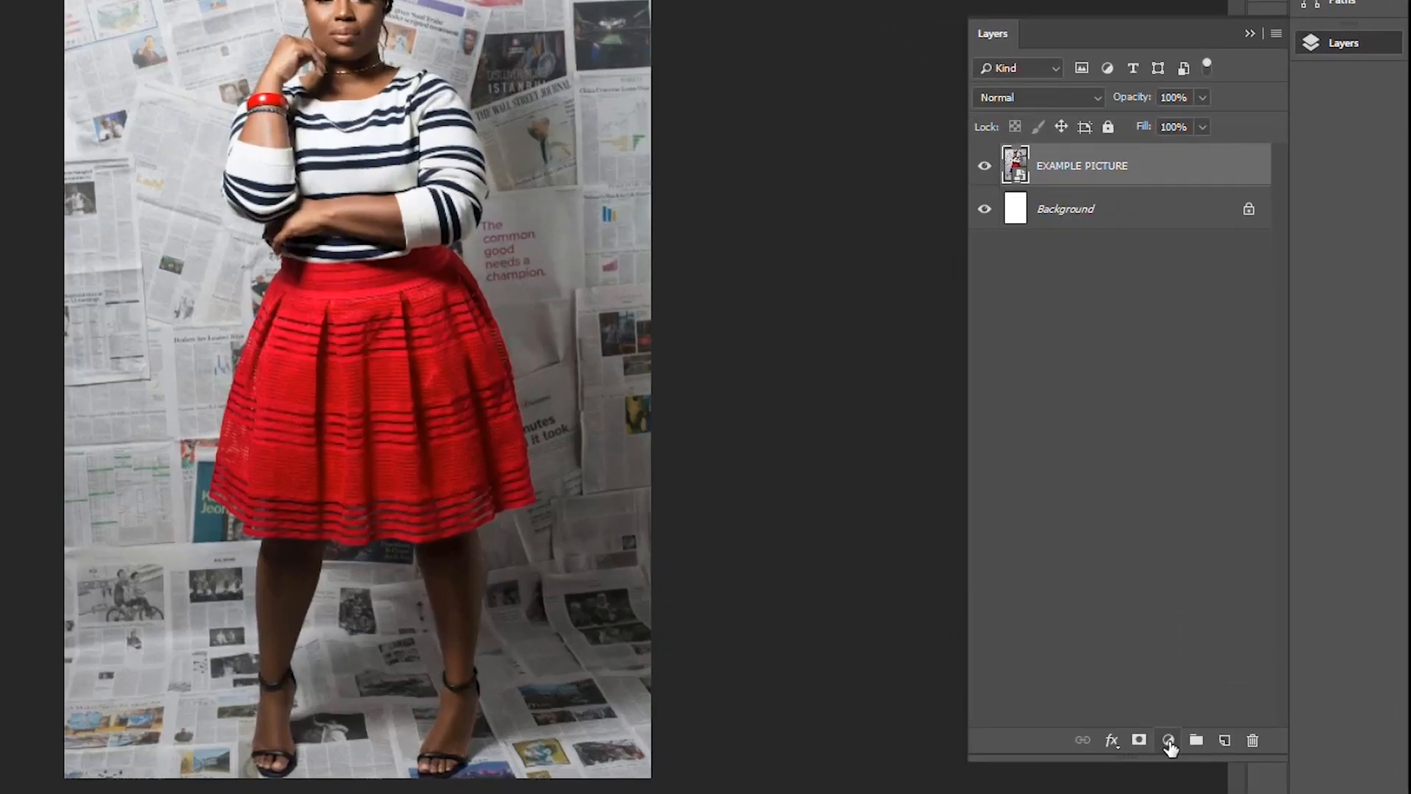
left_click(1169, 741)
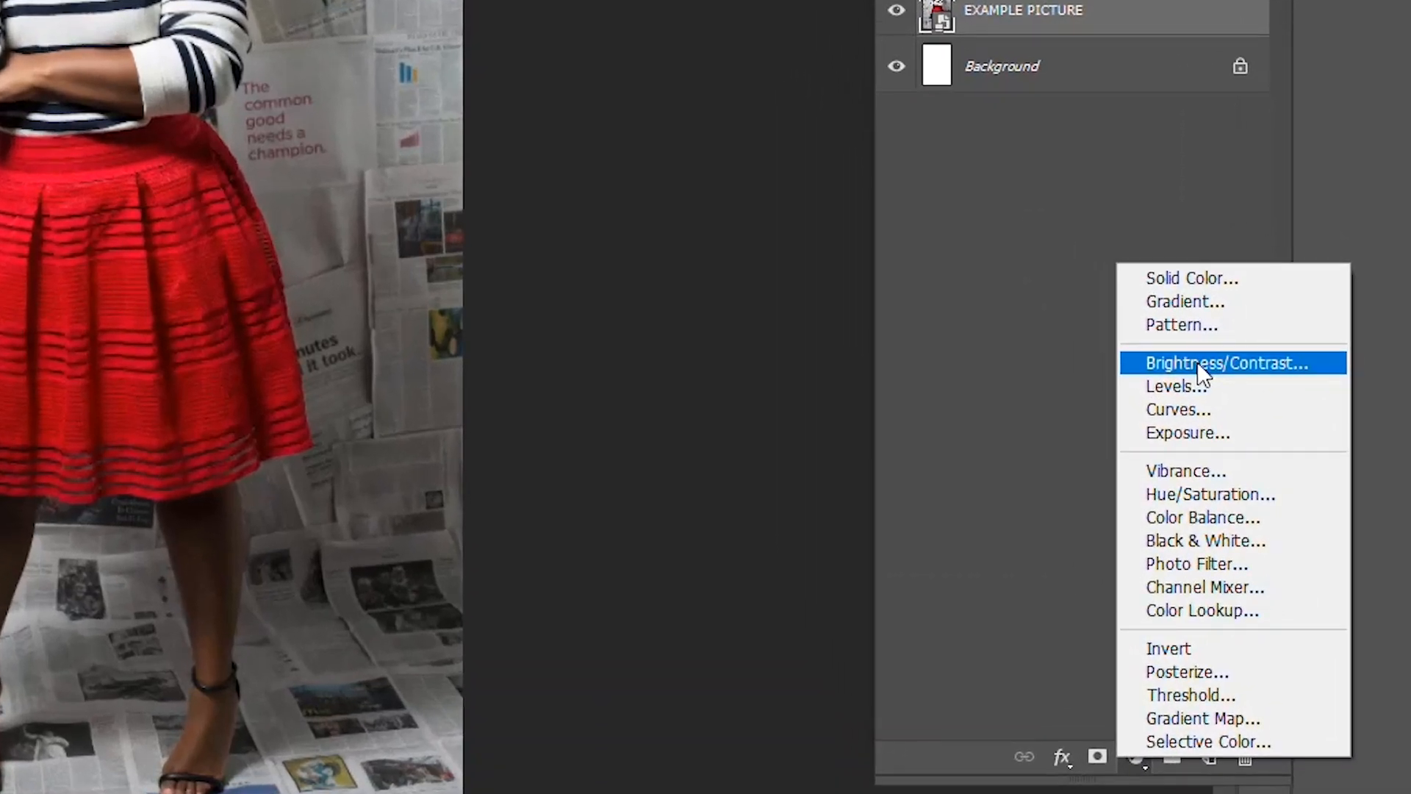
left_click(1199, 364)
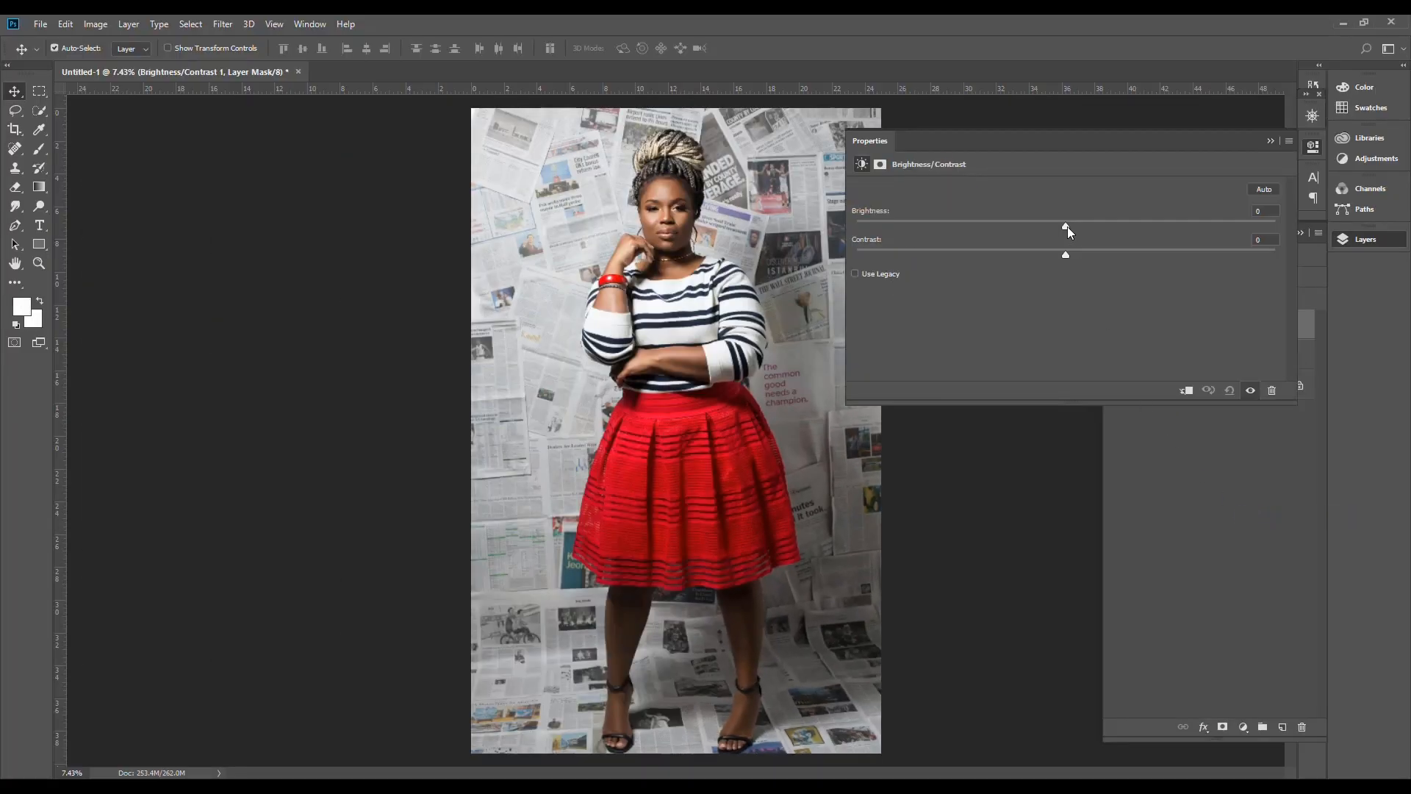
left_click_drag(1067, 226, 1060, 254)
left_click(1386, 244)
left_click(1387, 247)
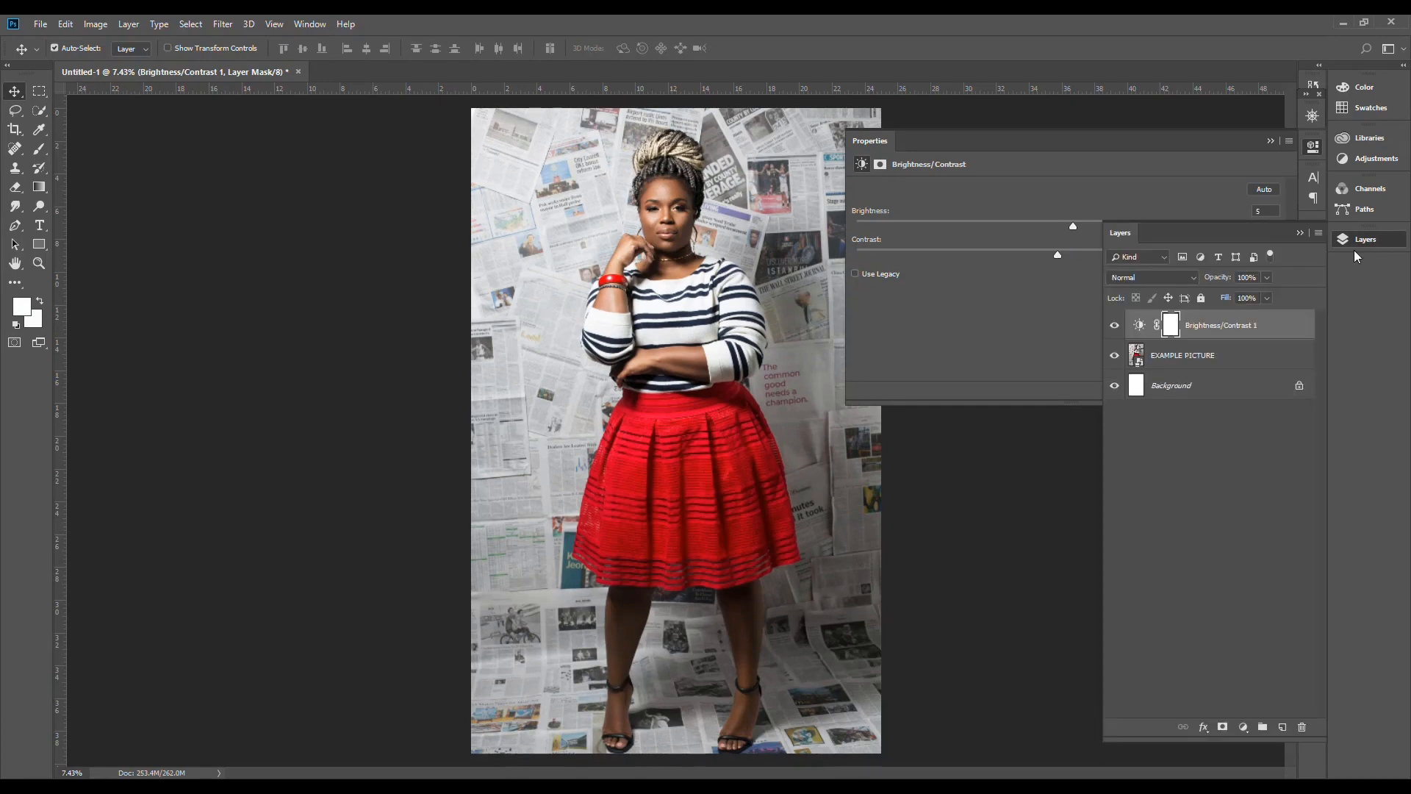
Step: Add a Levels adjustment layer directly above the EXAMPLE PICTURE layer
left_click(1208, 358)
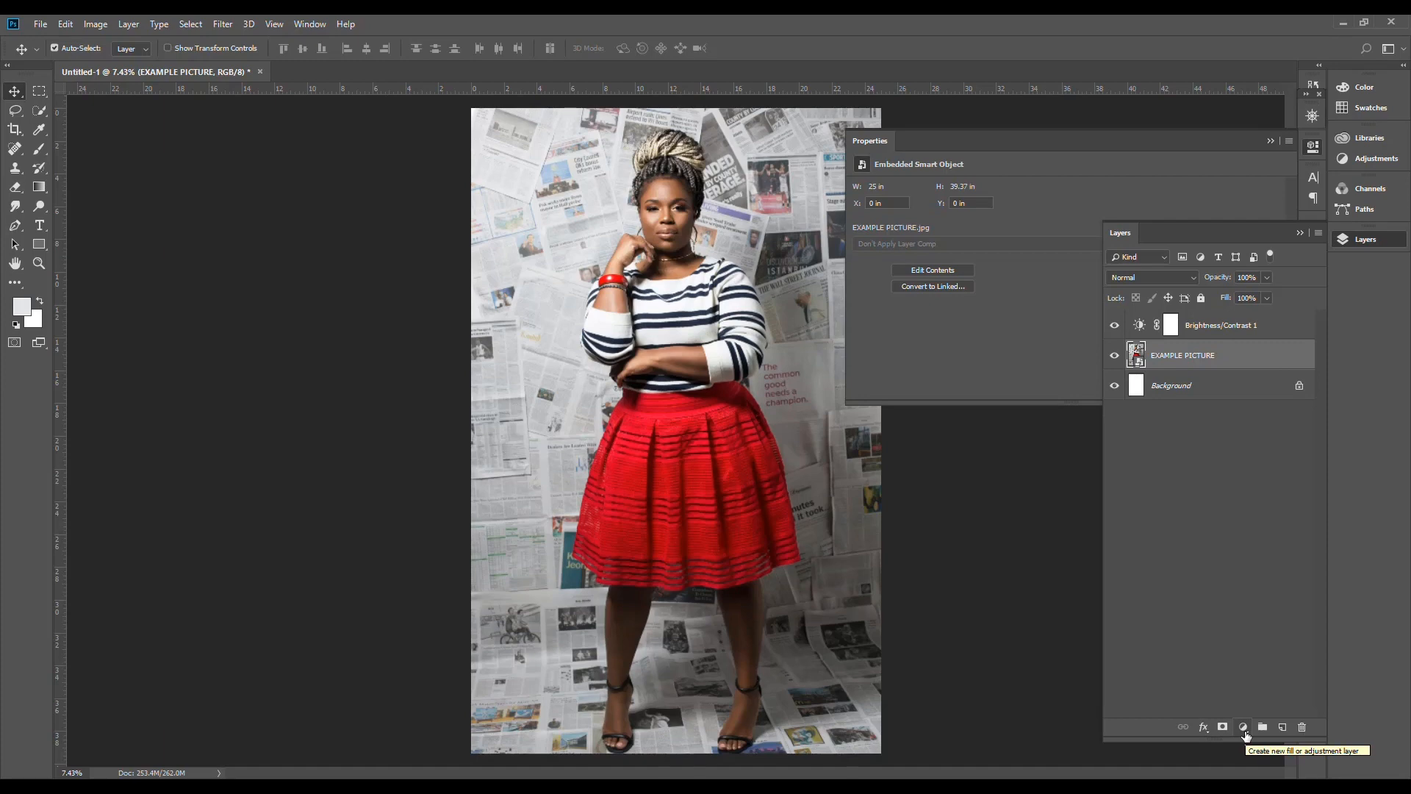
left_click(1245, 732)
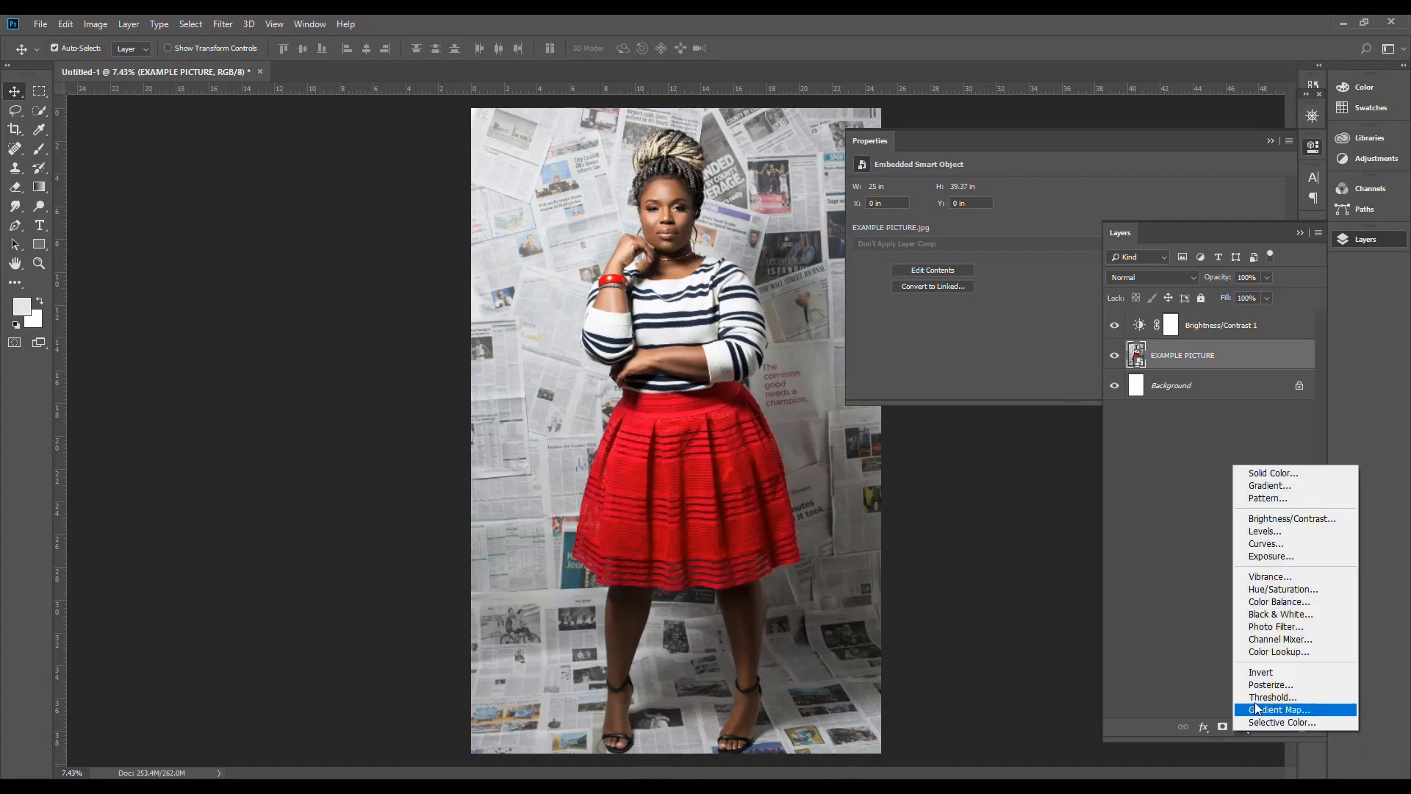
left_click(1263, 532)
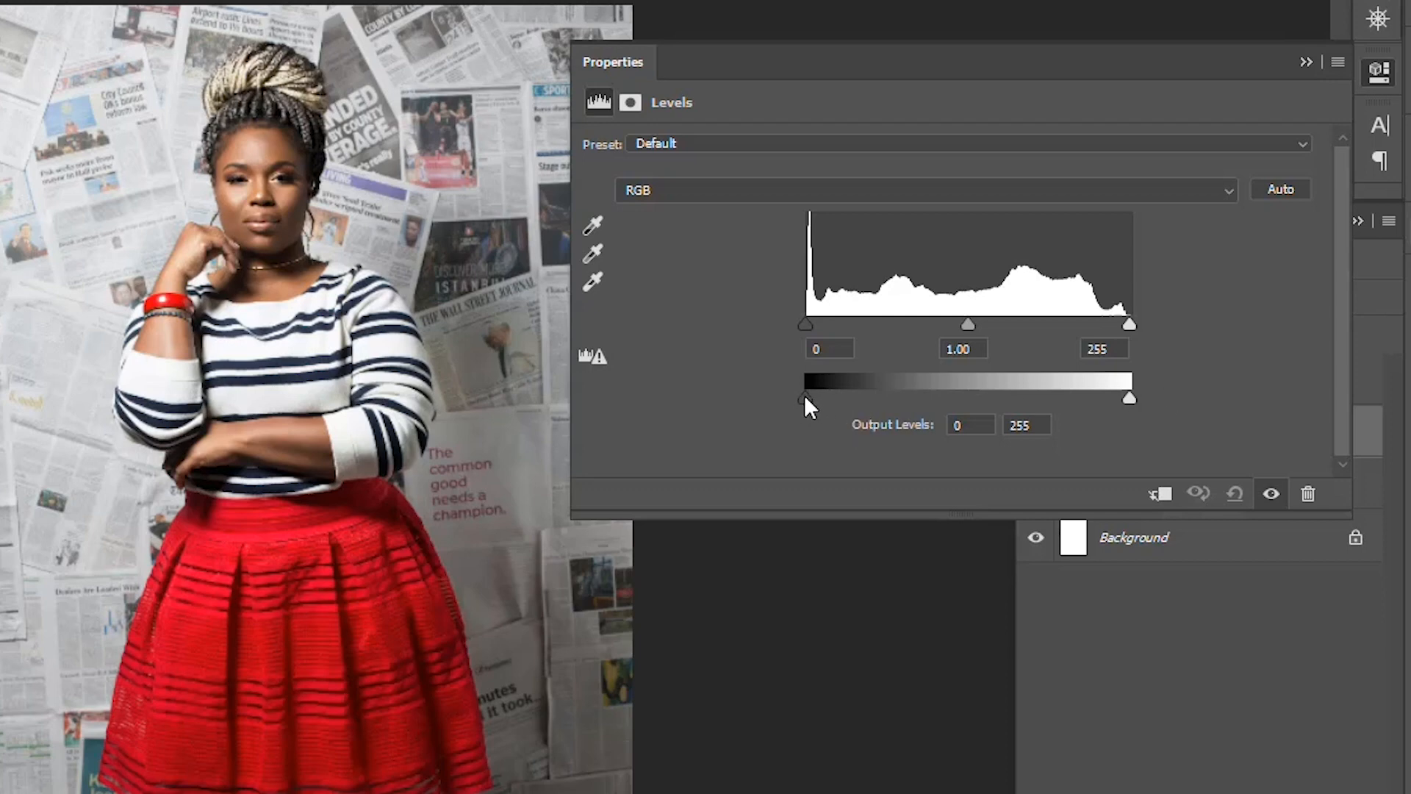
Step: Try Levels midtone input values of 0.44, 2.43 and 1.08 on the picture
left_click_drag(805, 397, 802, 401)
left_click_drag(969, 323, 1010, 334)
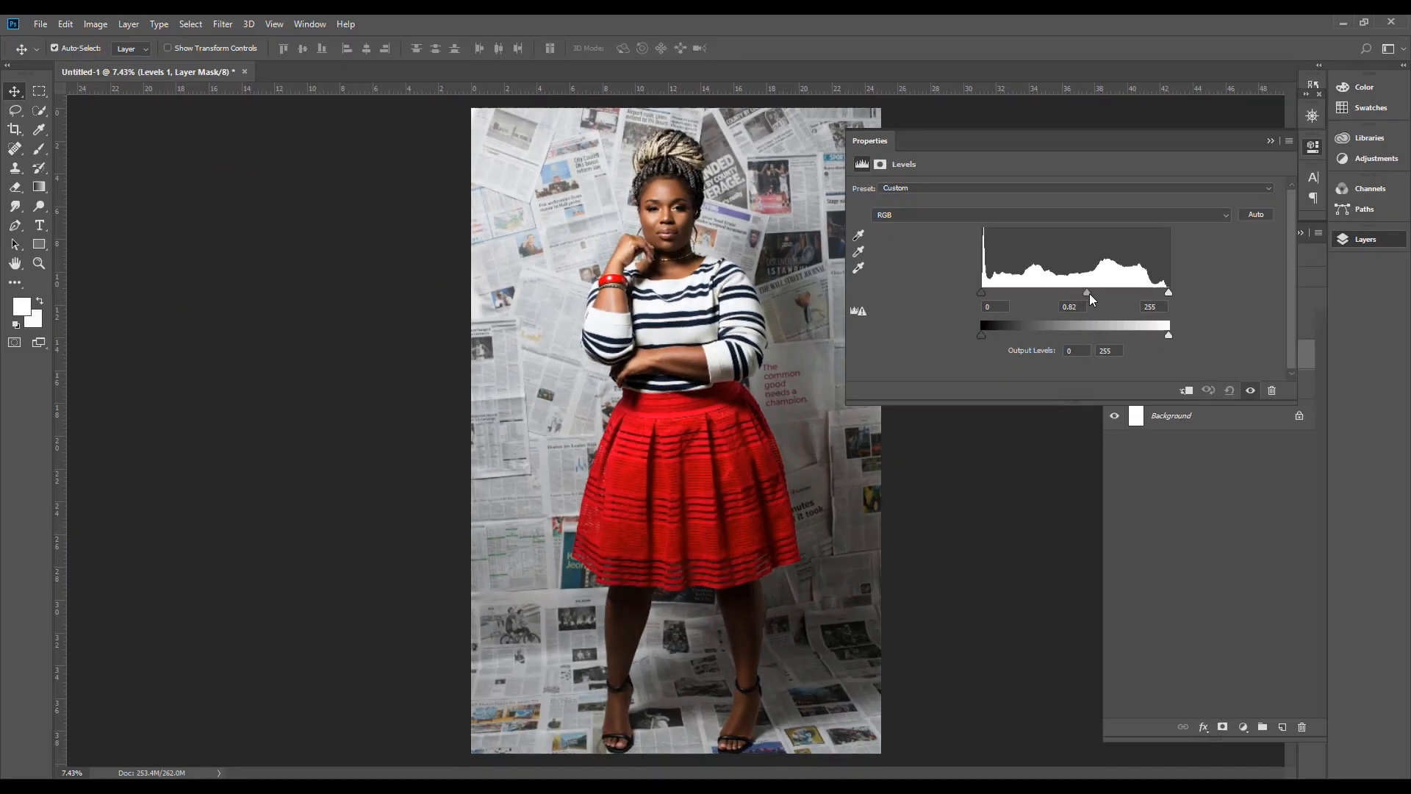
left_click_drag(1100, 297, 1119, 297)
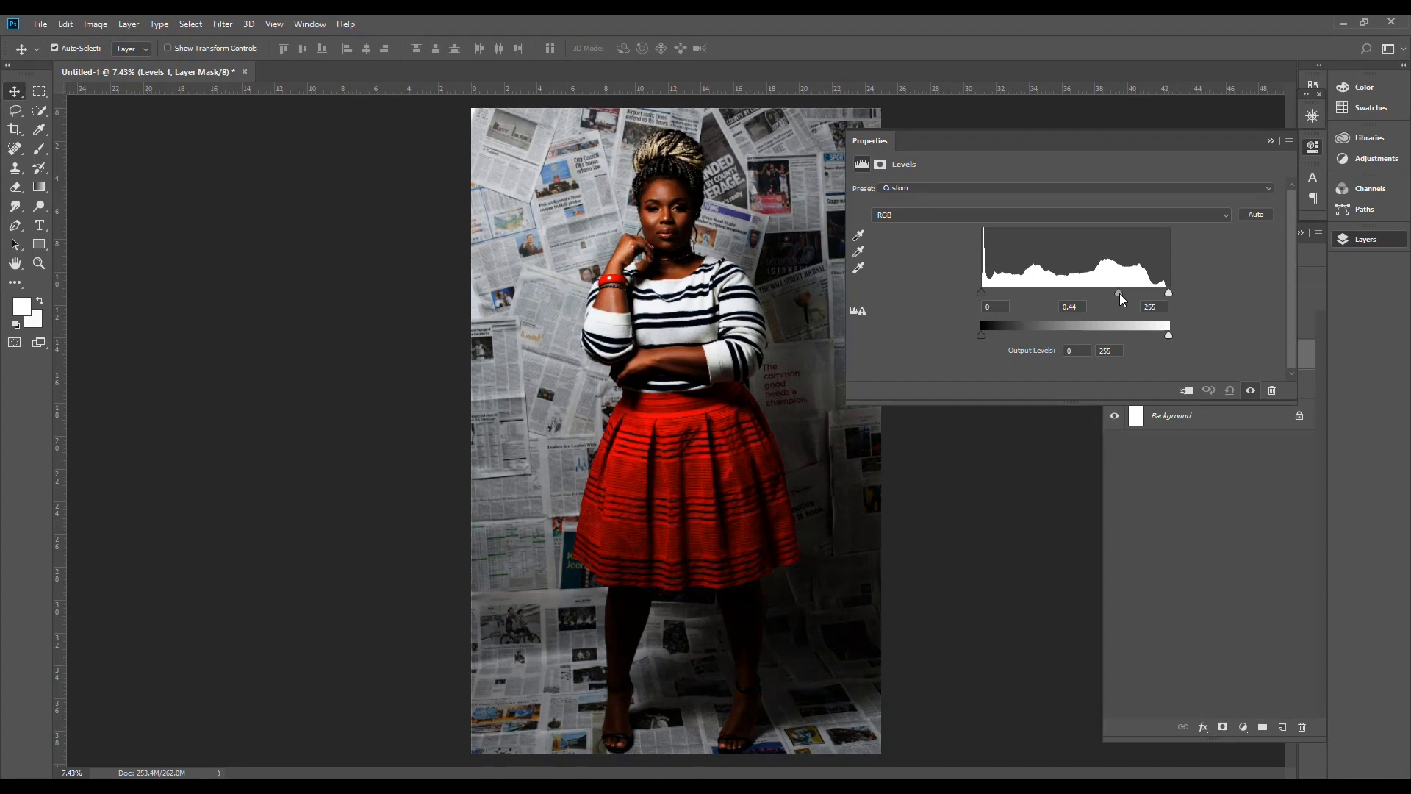
left_click_drag(1119, 294, 1018, 299)
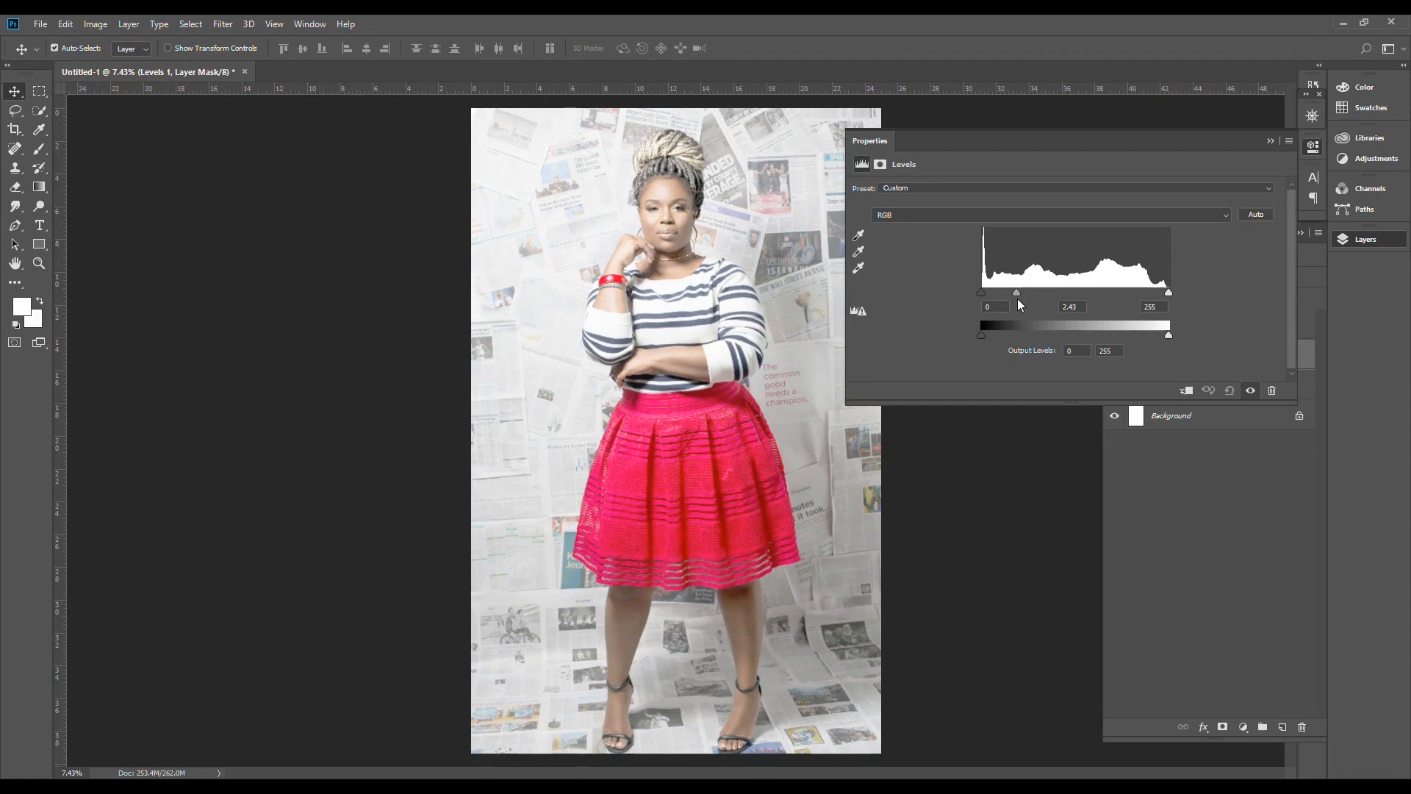
left_click_drag(1018, 298, 1072, 293)
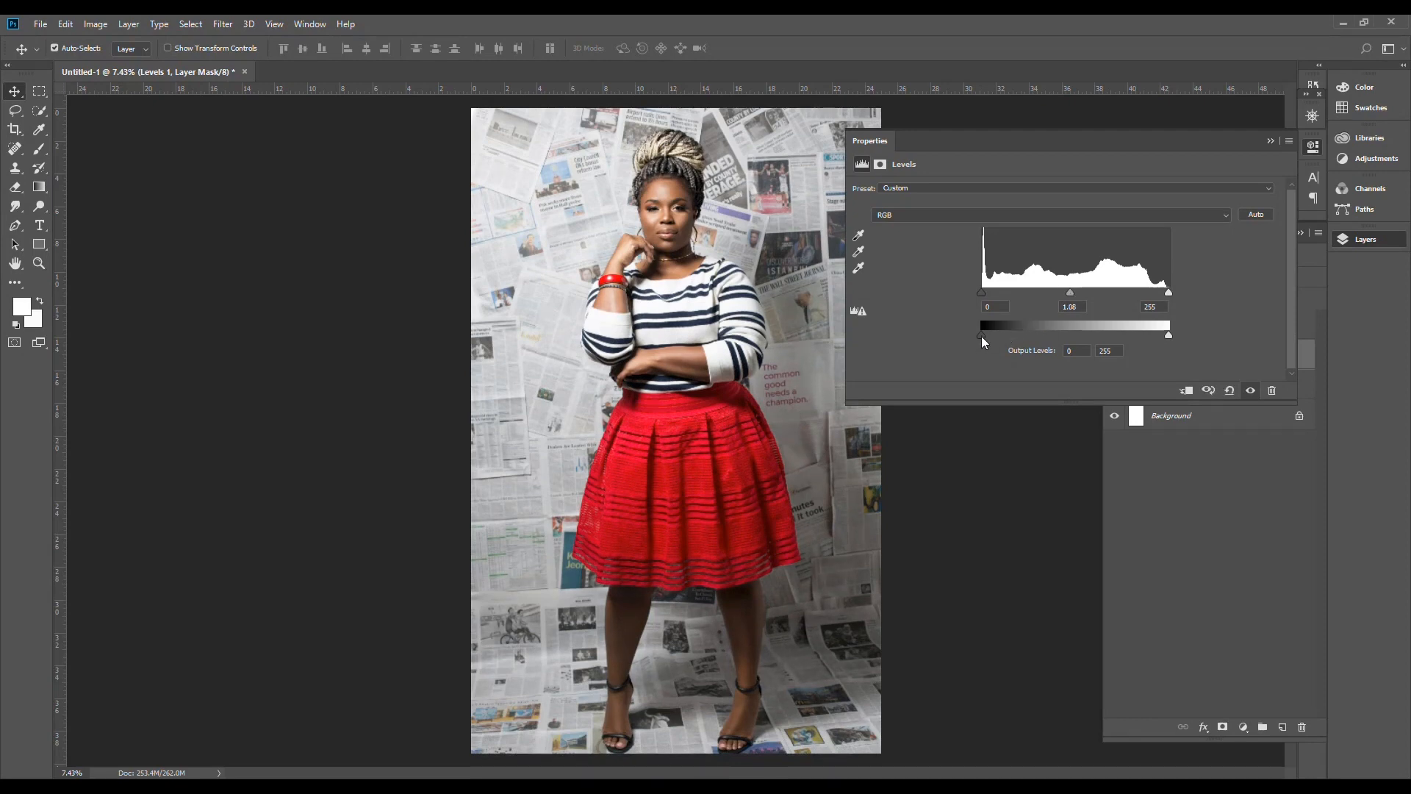
Step: Set the Levels black output level to 39 and the midtone input to 0.74
left_click_drag(989, 334, 1008, 334)
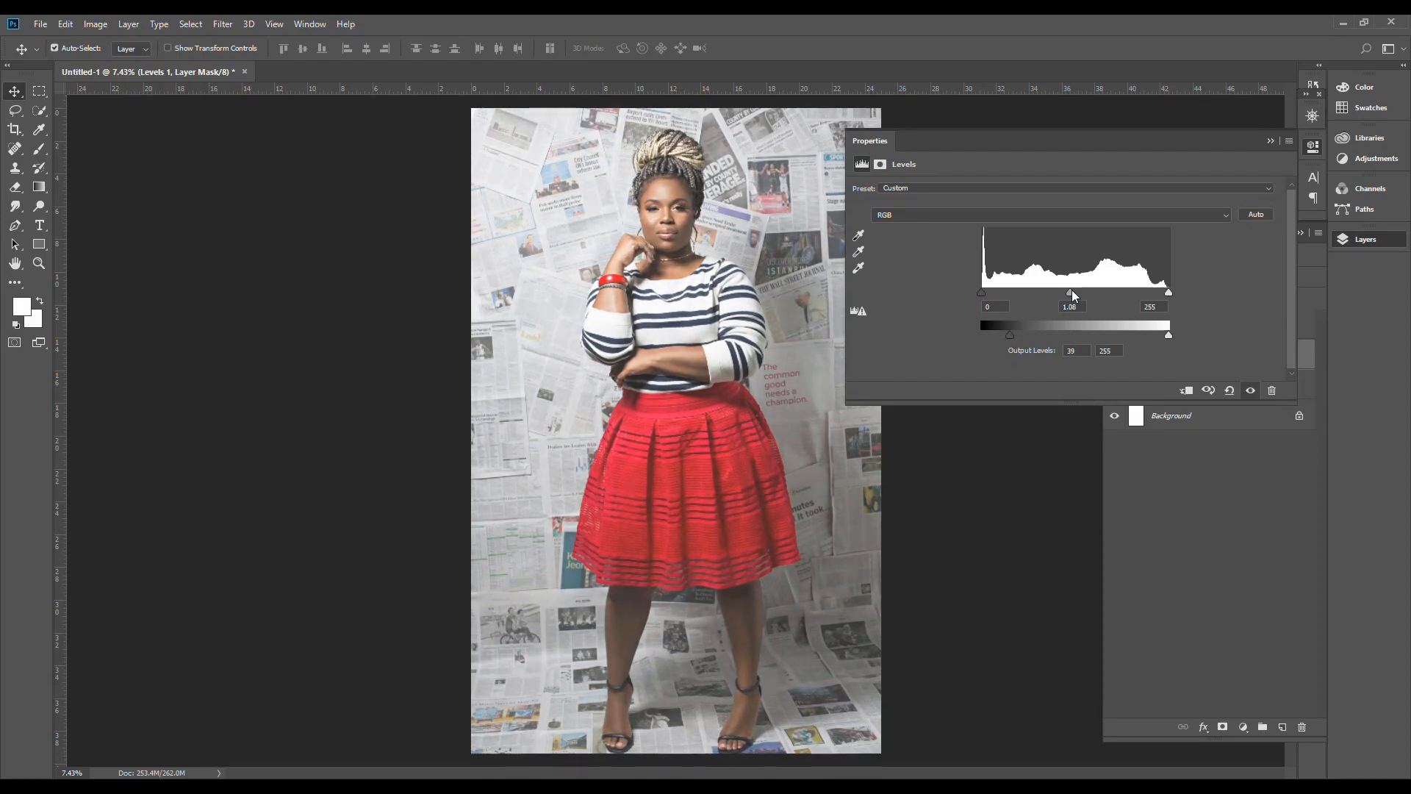
mouse_move(1071, 294)
left_mouse_down()
mouse_move(1022, 292)
mouse_move(1095, 290)
left_mouse_up()
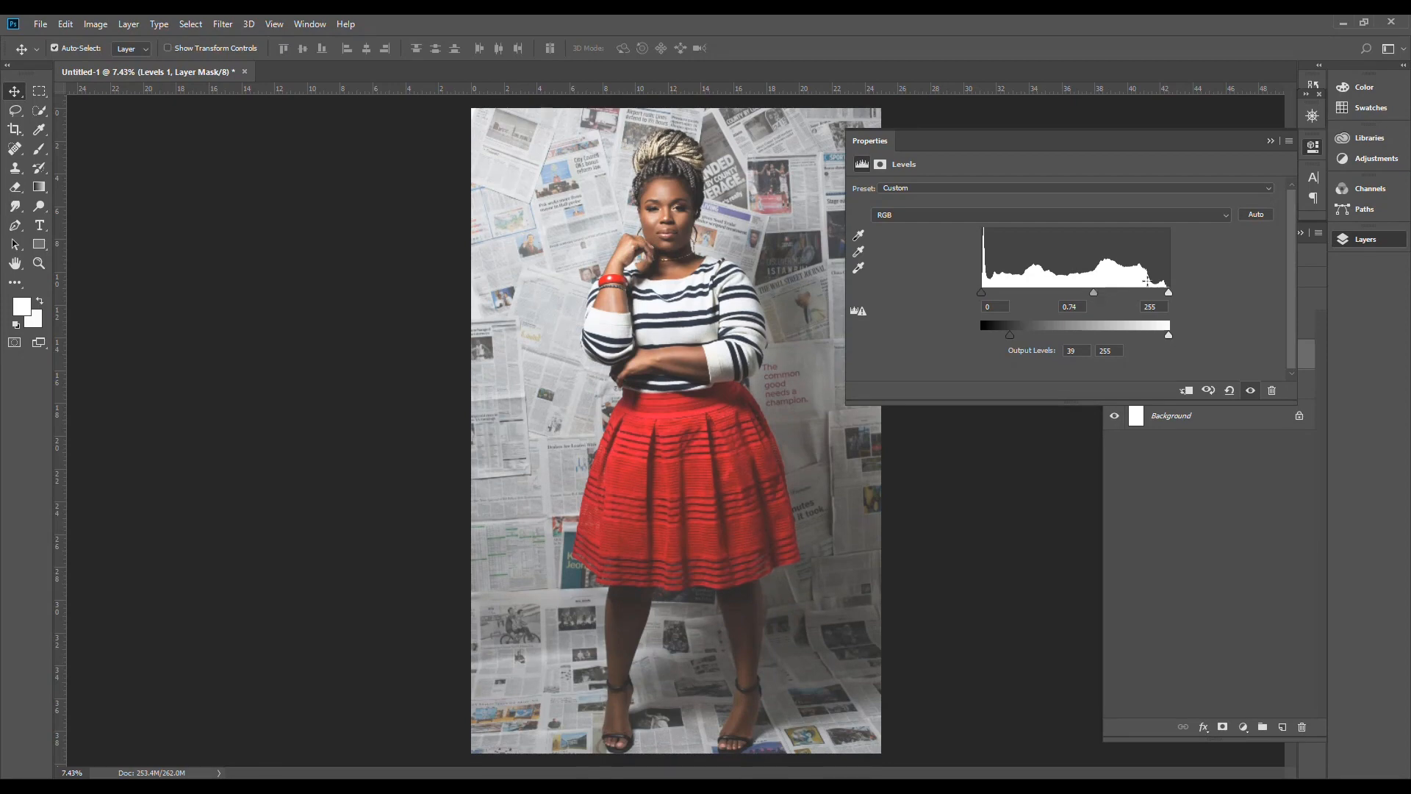
left_click(1370, 241)
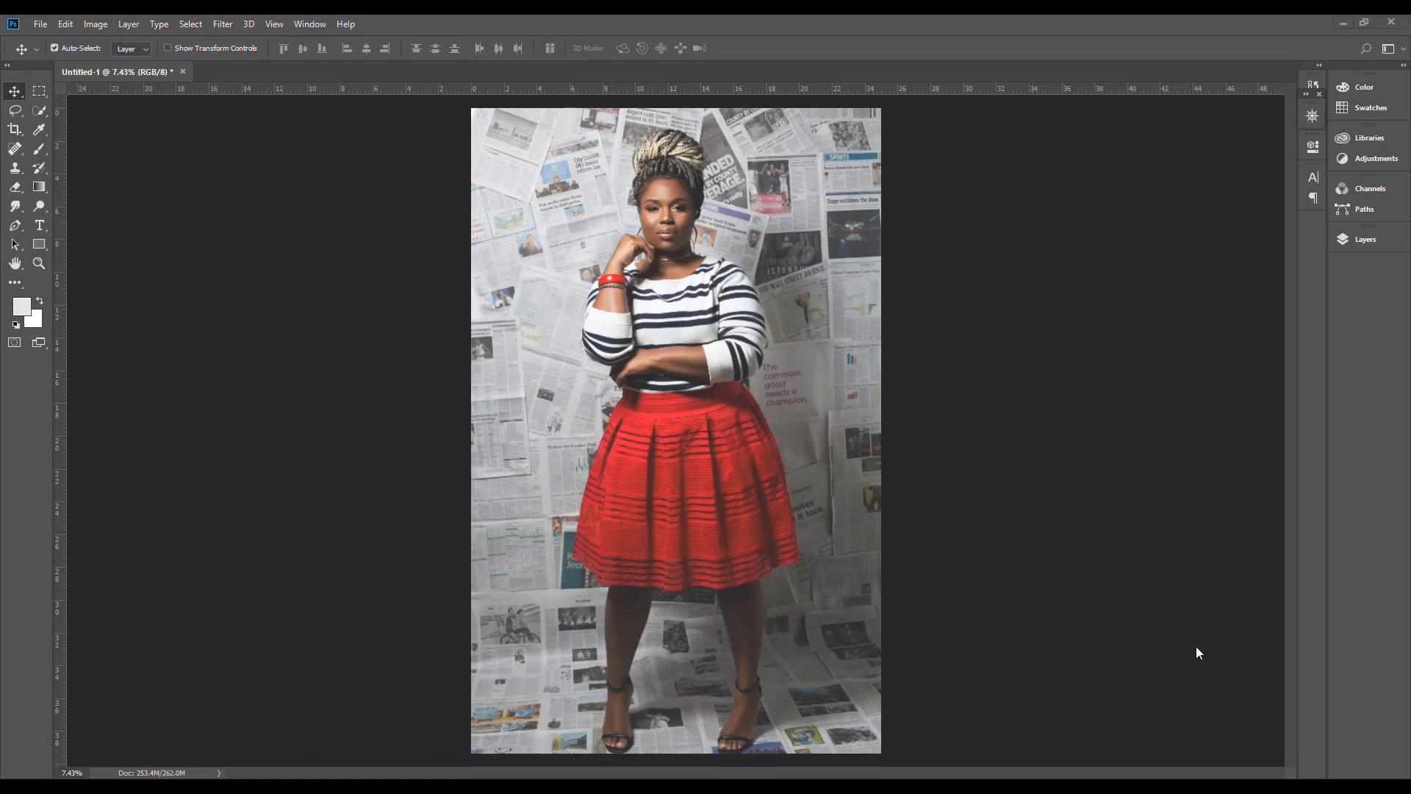
Step: Open the Export As settings for the picture and choose JPG as the file format
left_click(41, 26)
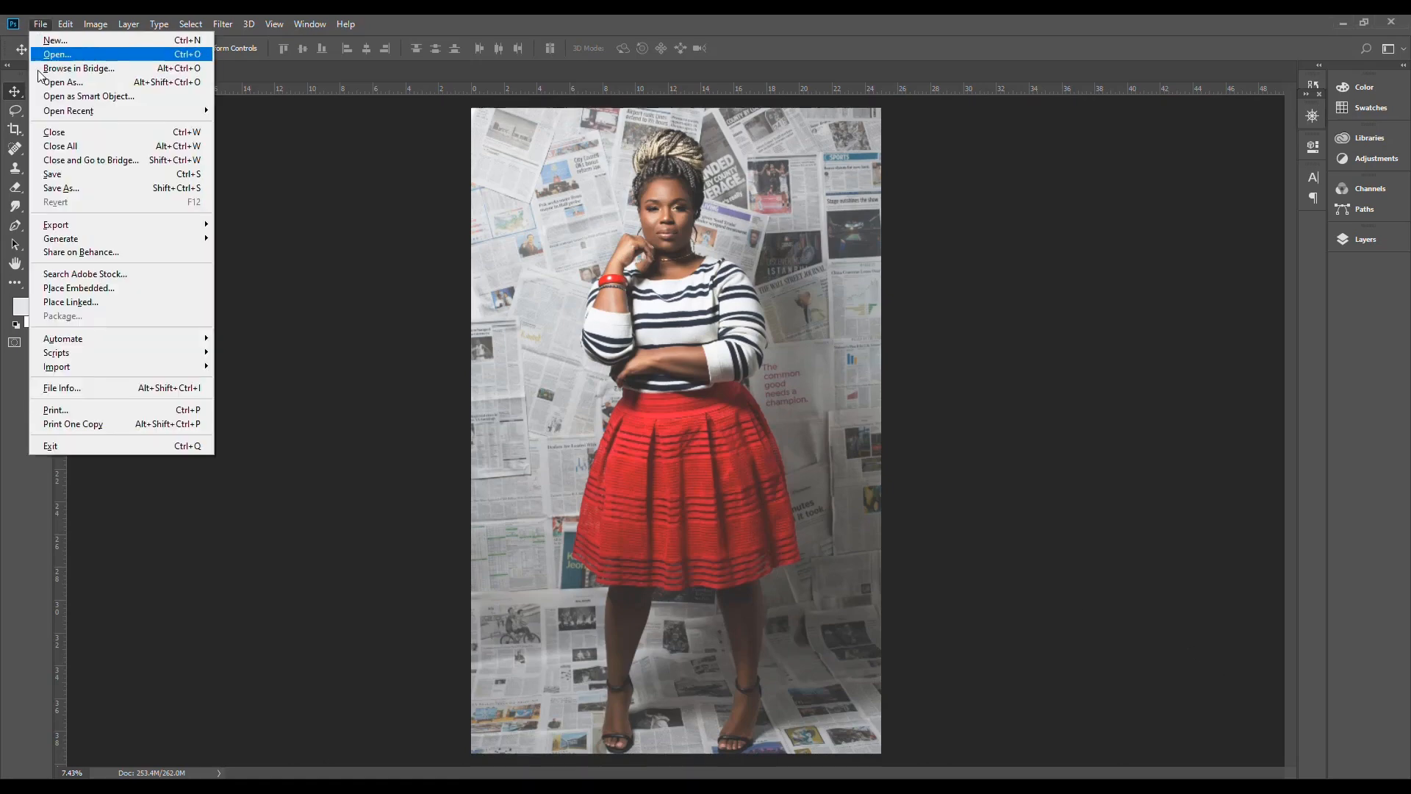
mouse_move(111, 232)
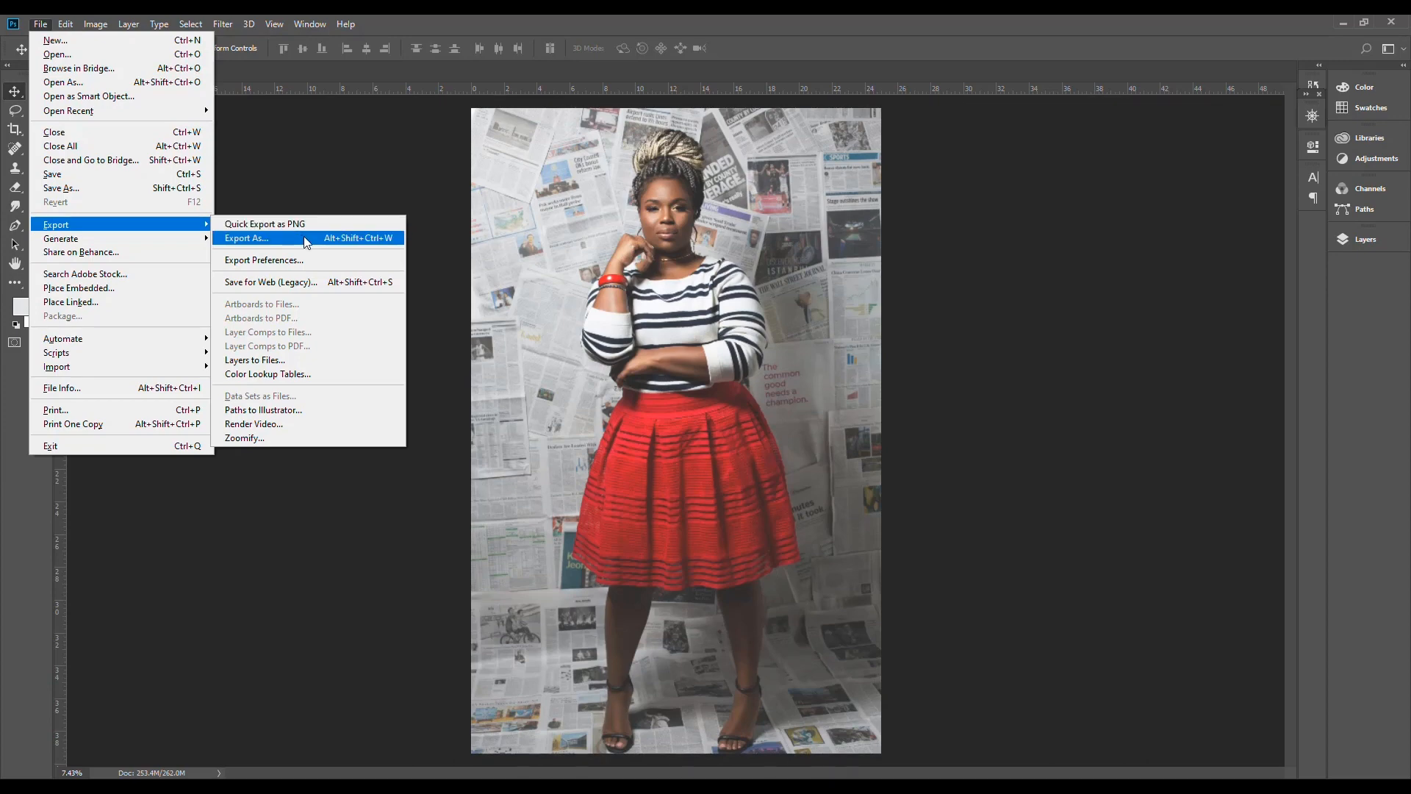
left_click(331, 240)
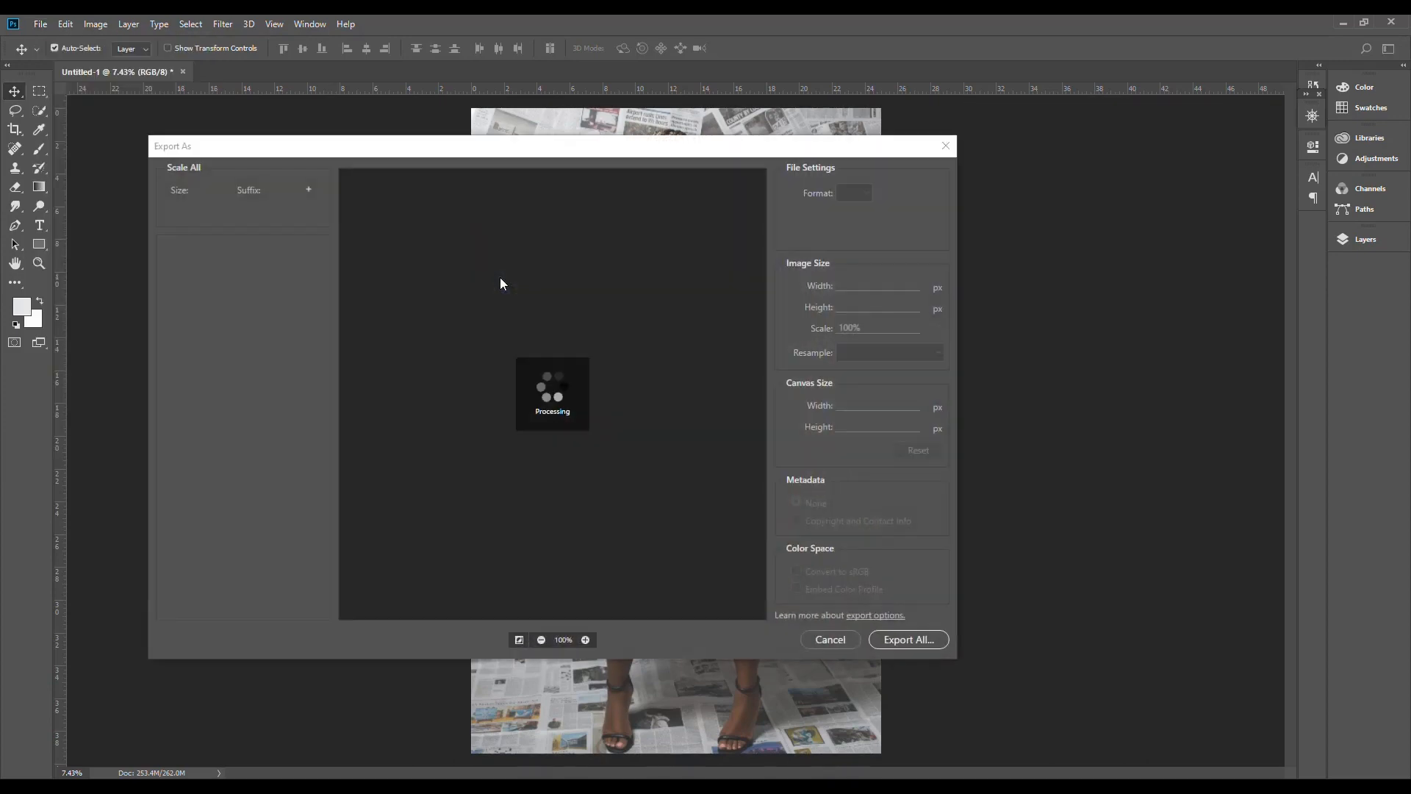
left_click(855, 194)
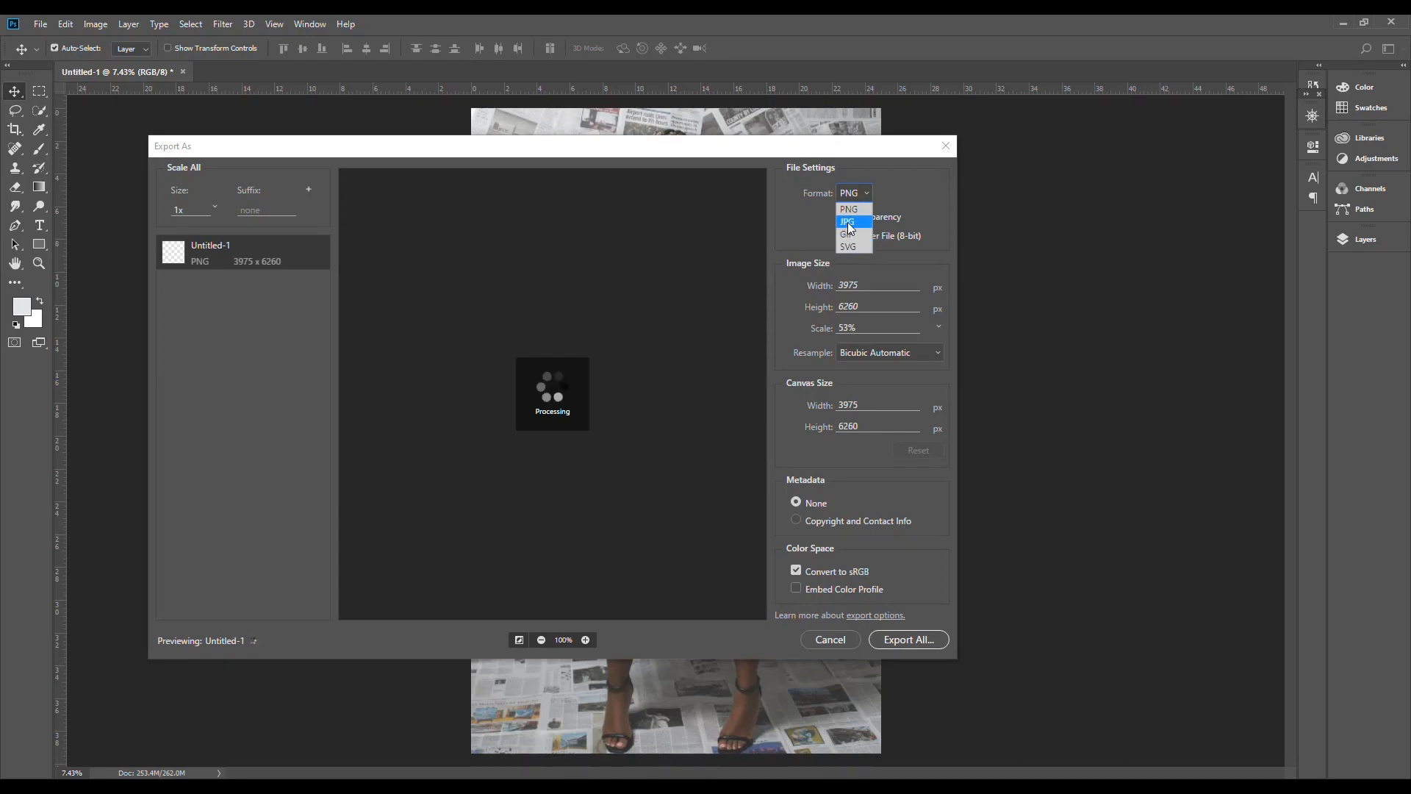
left_click(851, 225)
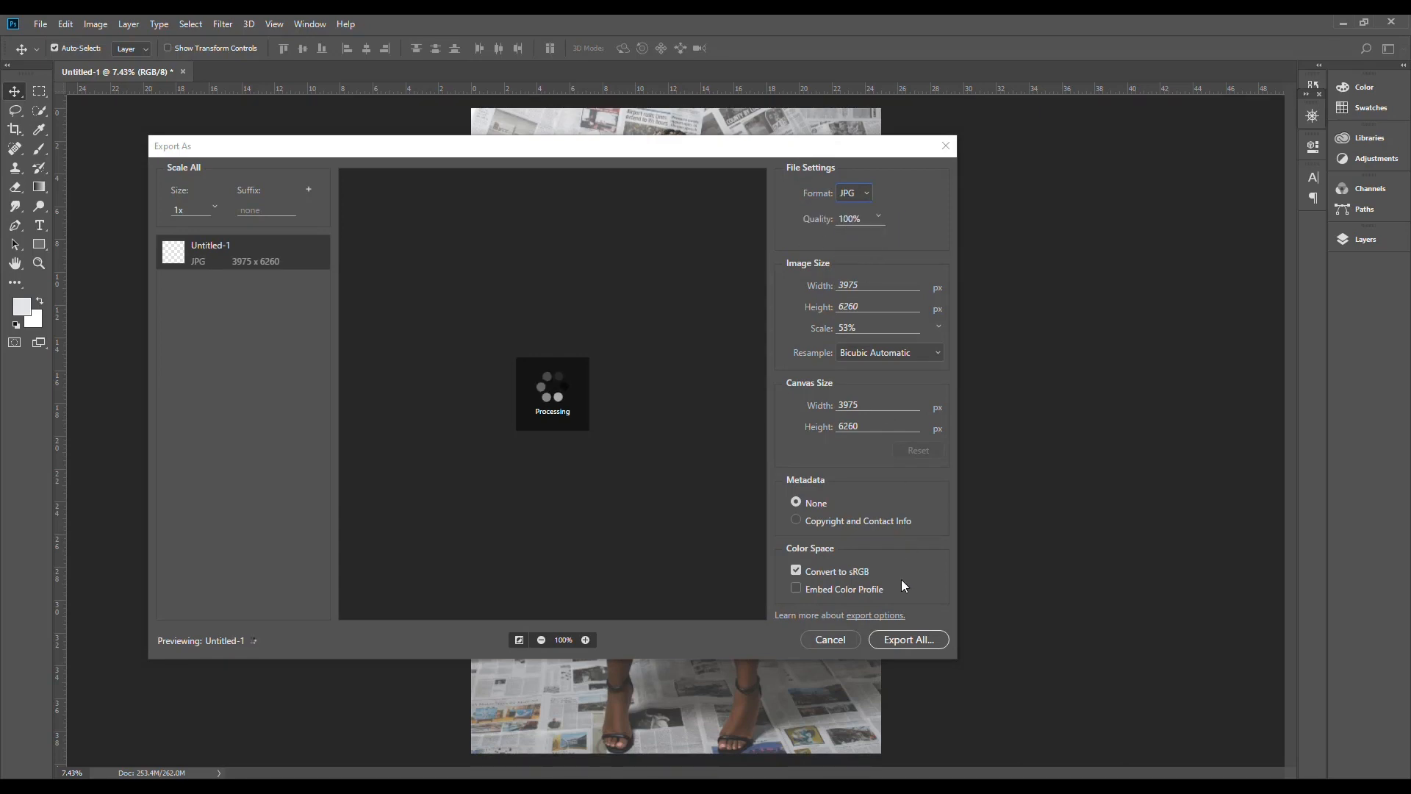
Step: Export the picture to the Documents folder under the name Untitled-1
left_click(904, 640)
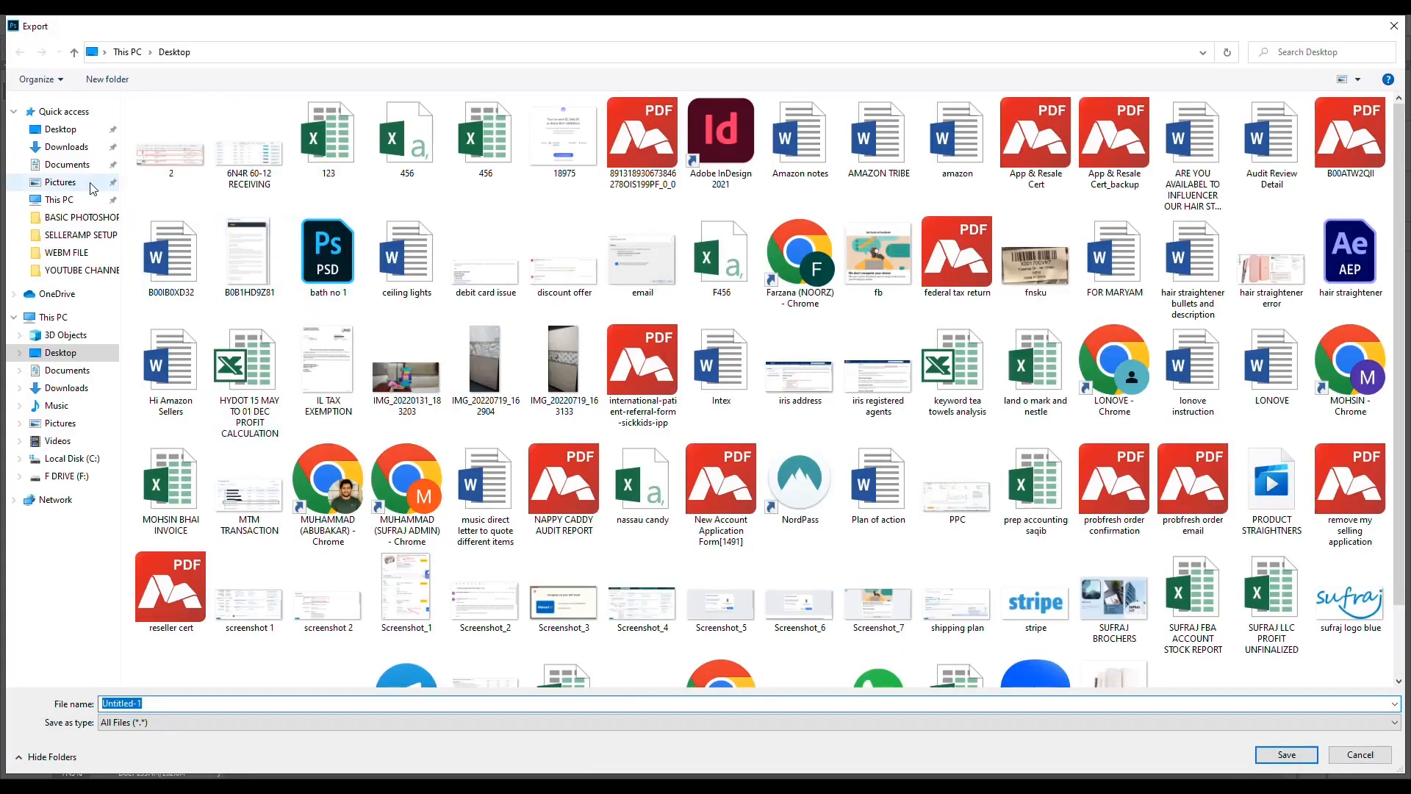
left_click(65, 164)
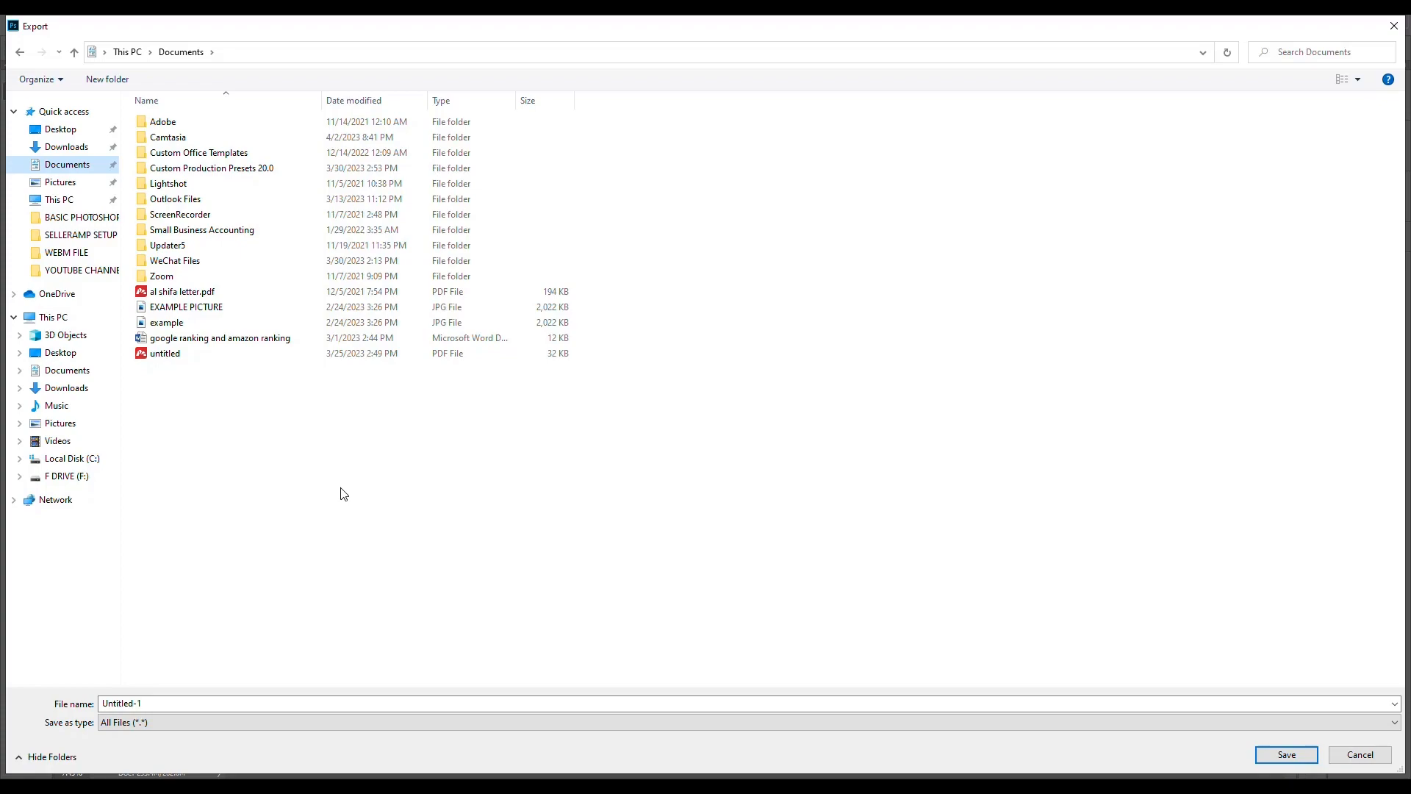
left_click(1298, 757)
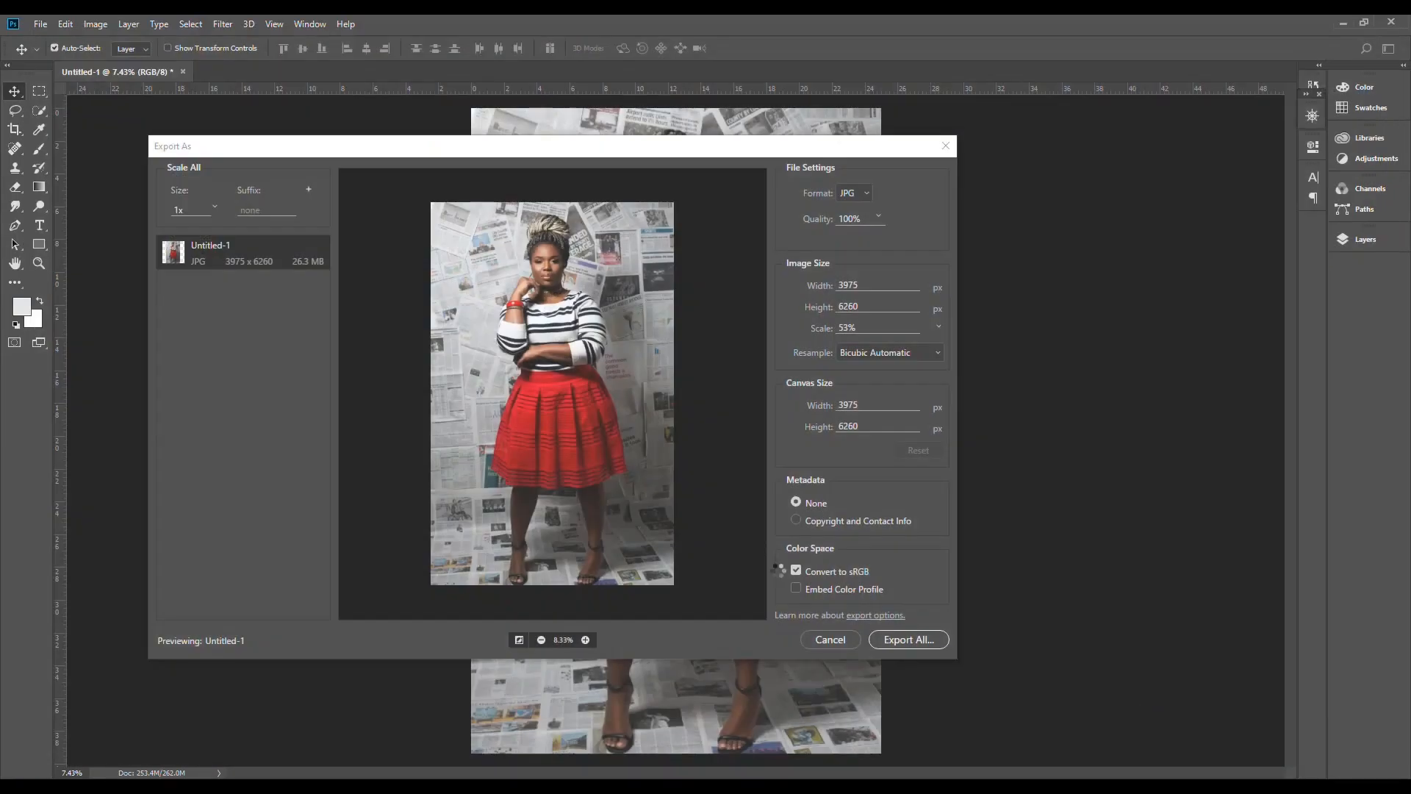